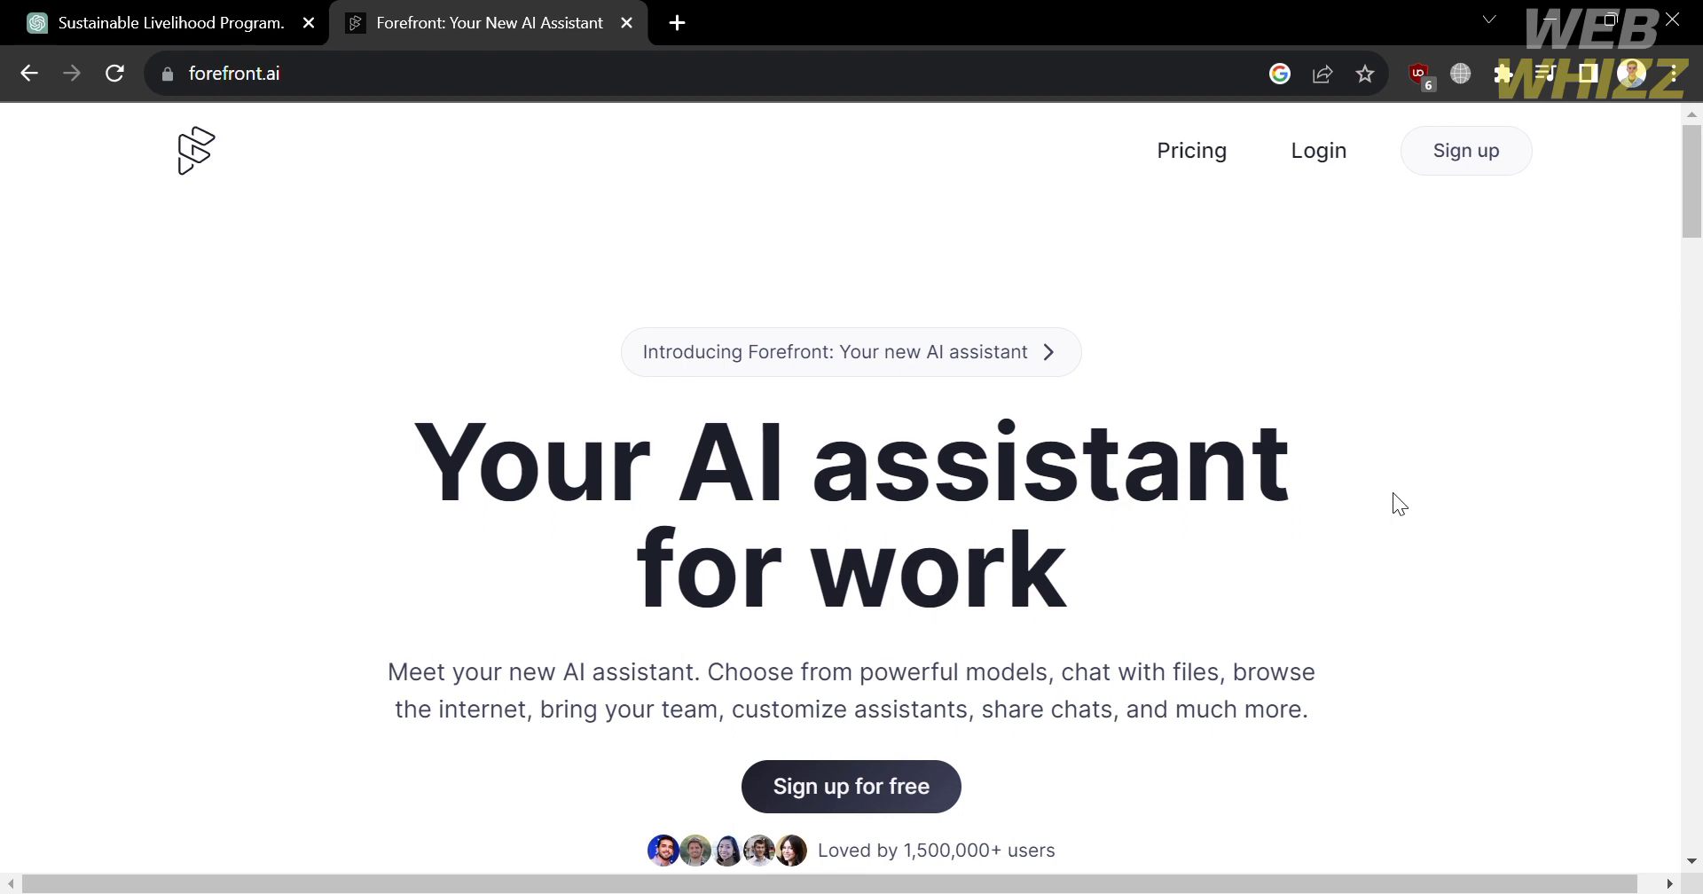
Scroll the forefront.ai homepage from model choice and file chat through image generation to the FAQ
scroll(1343, 497, down, 4)
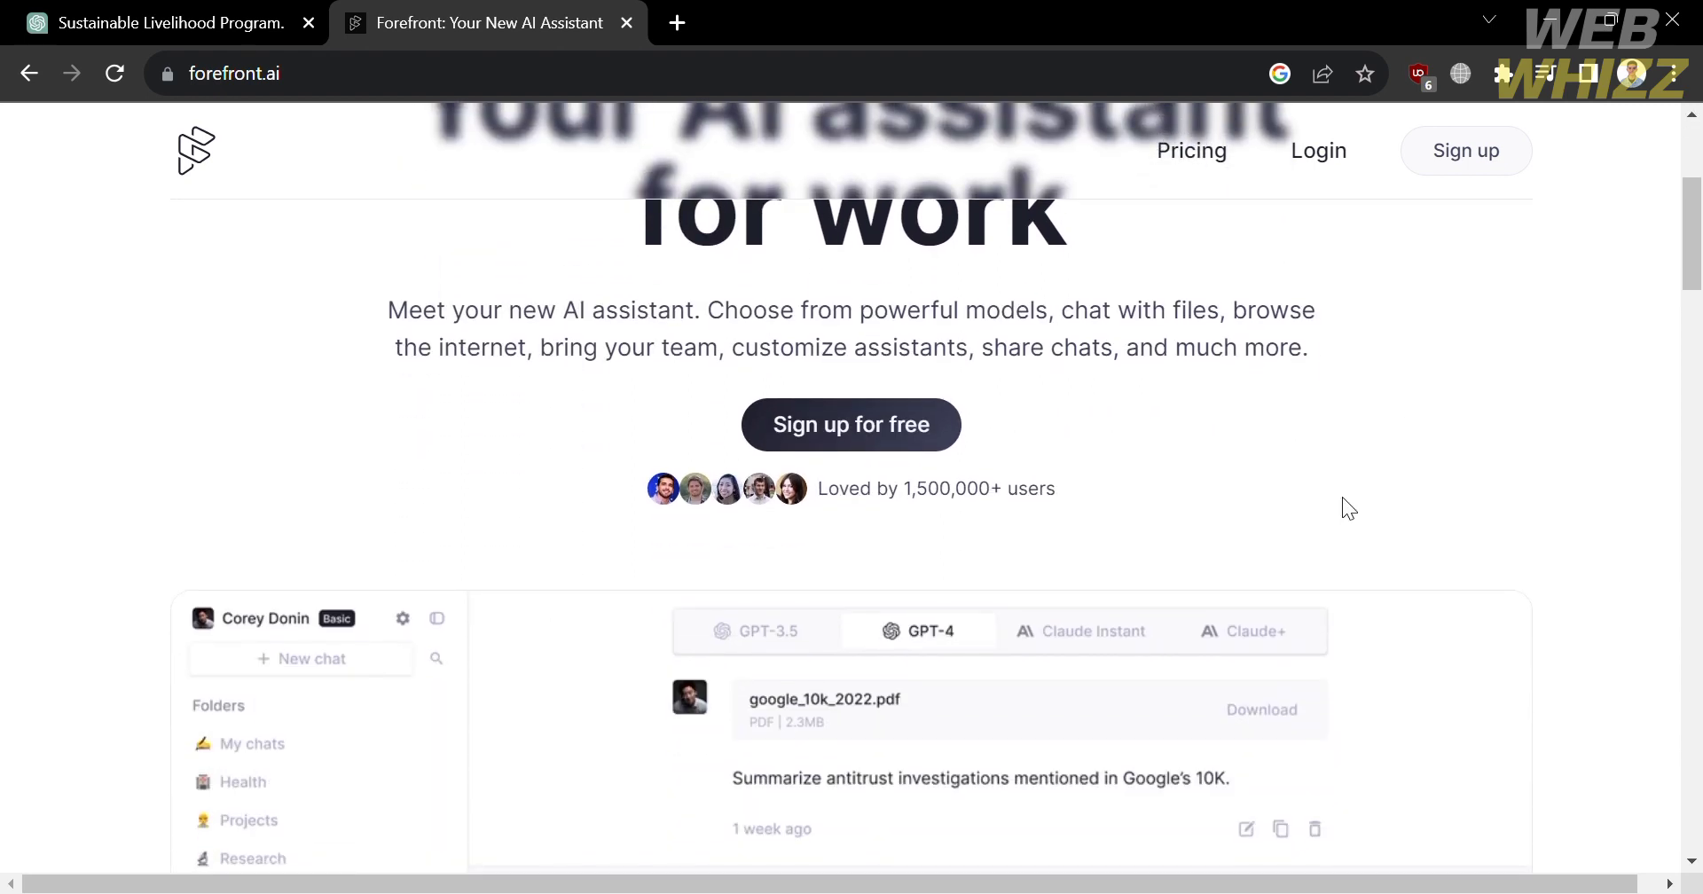
scroll(1144, 346, up, 3)
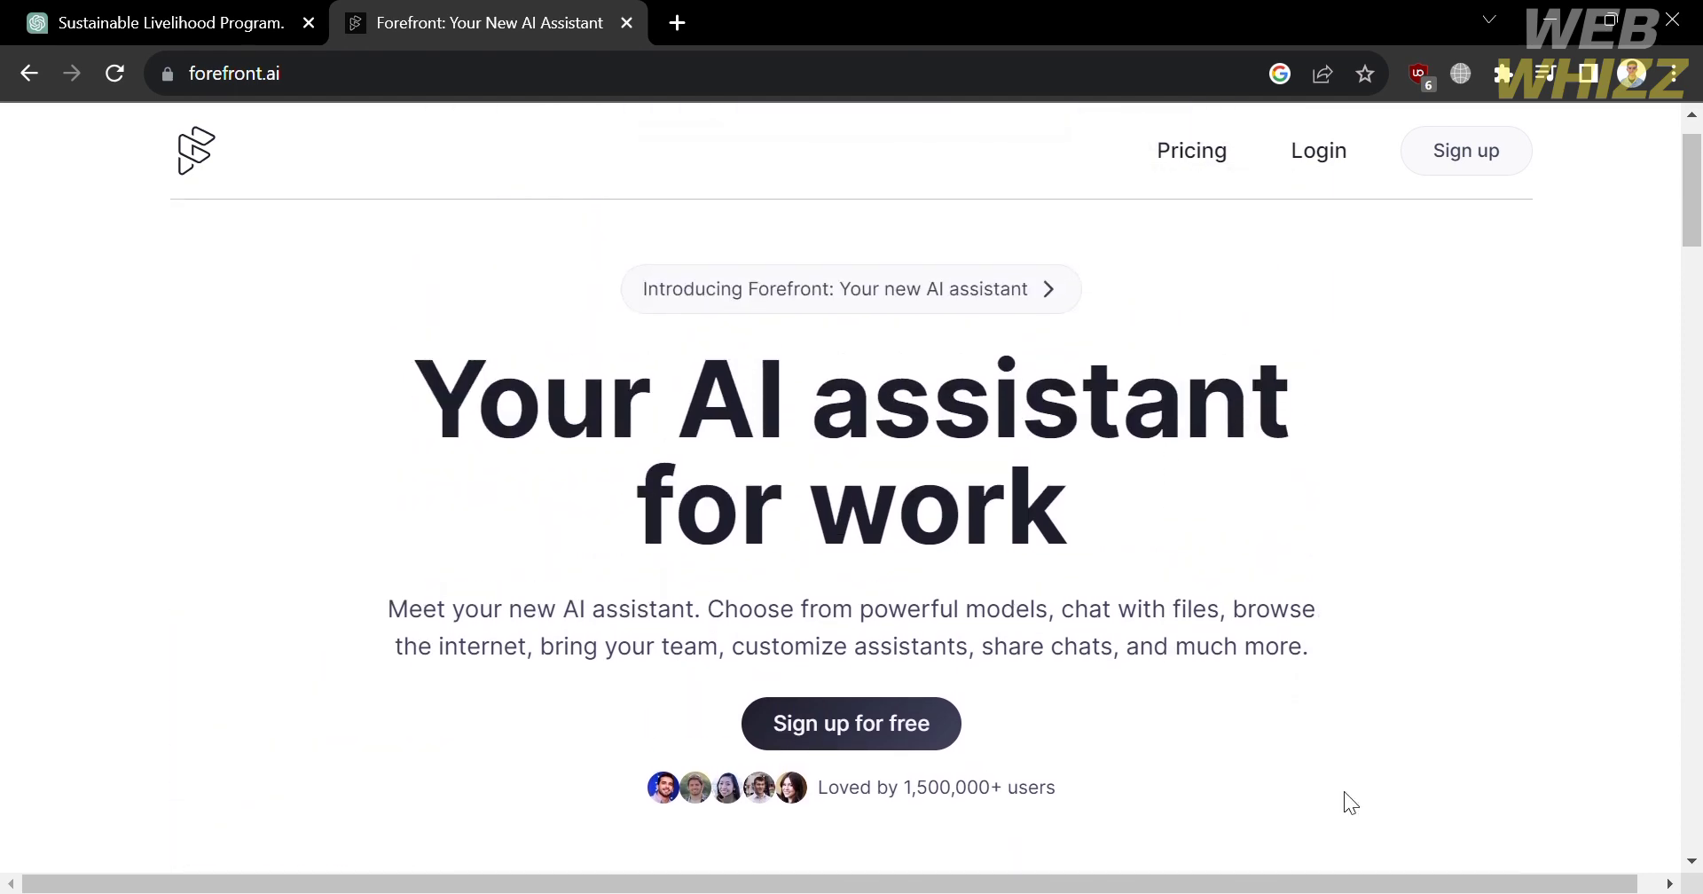
scroll(1345, 792, down, 10)
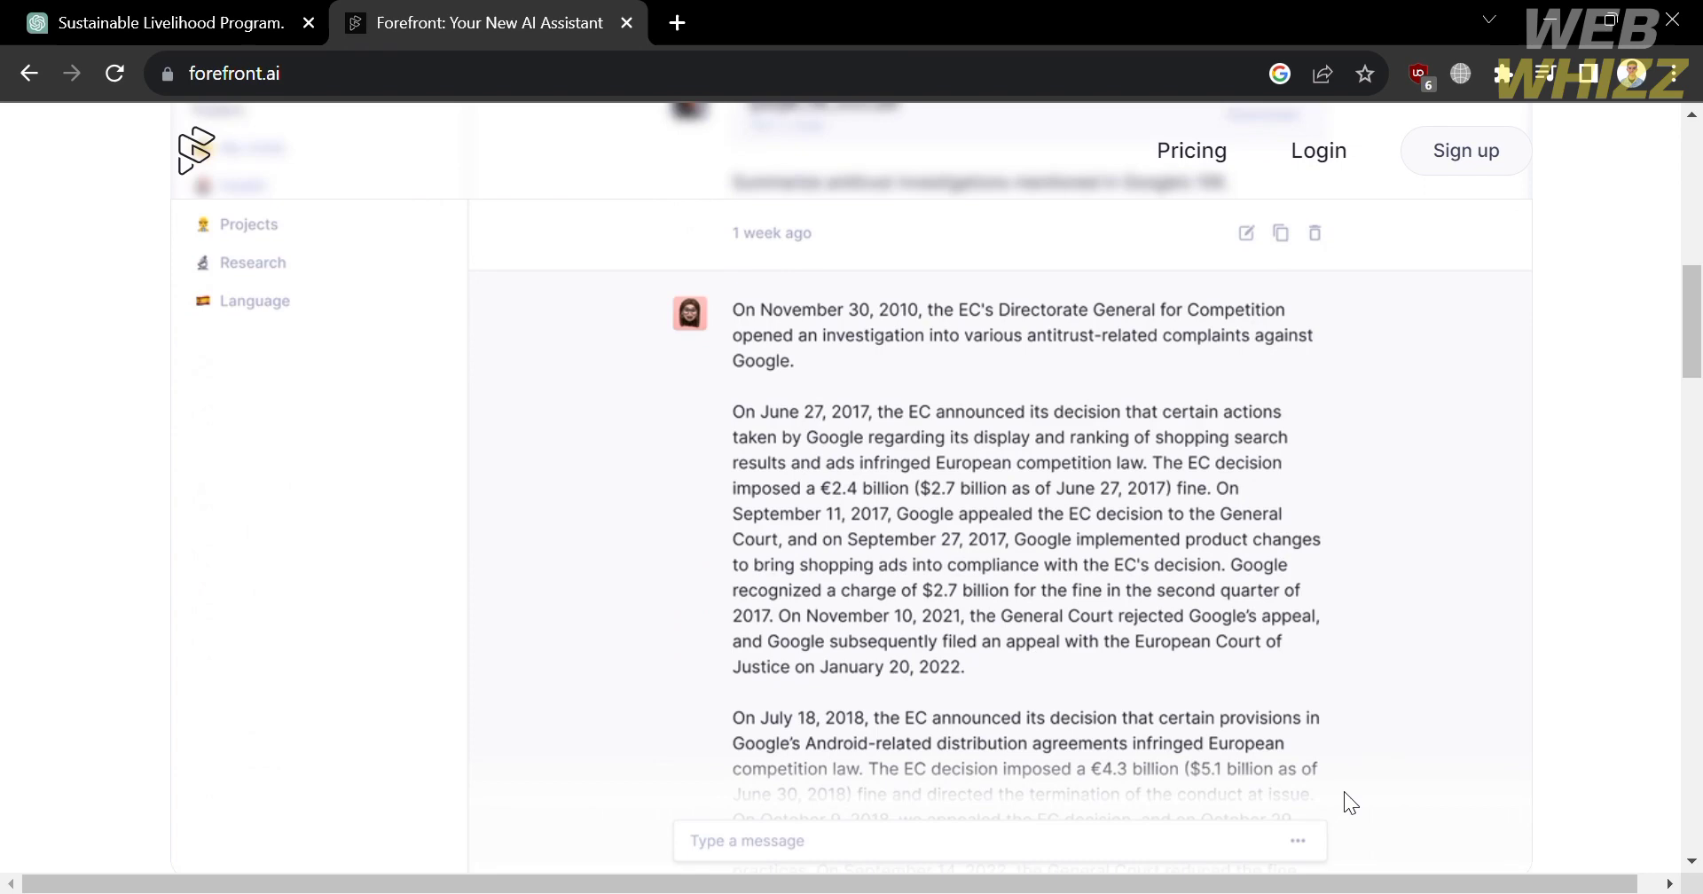
scroll(1345, 792, up, 5)
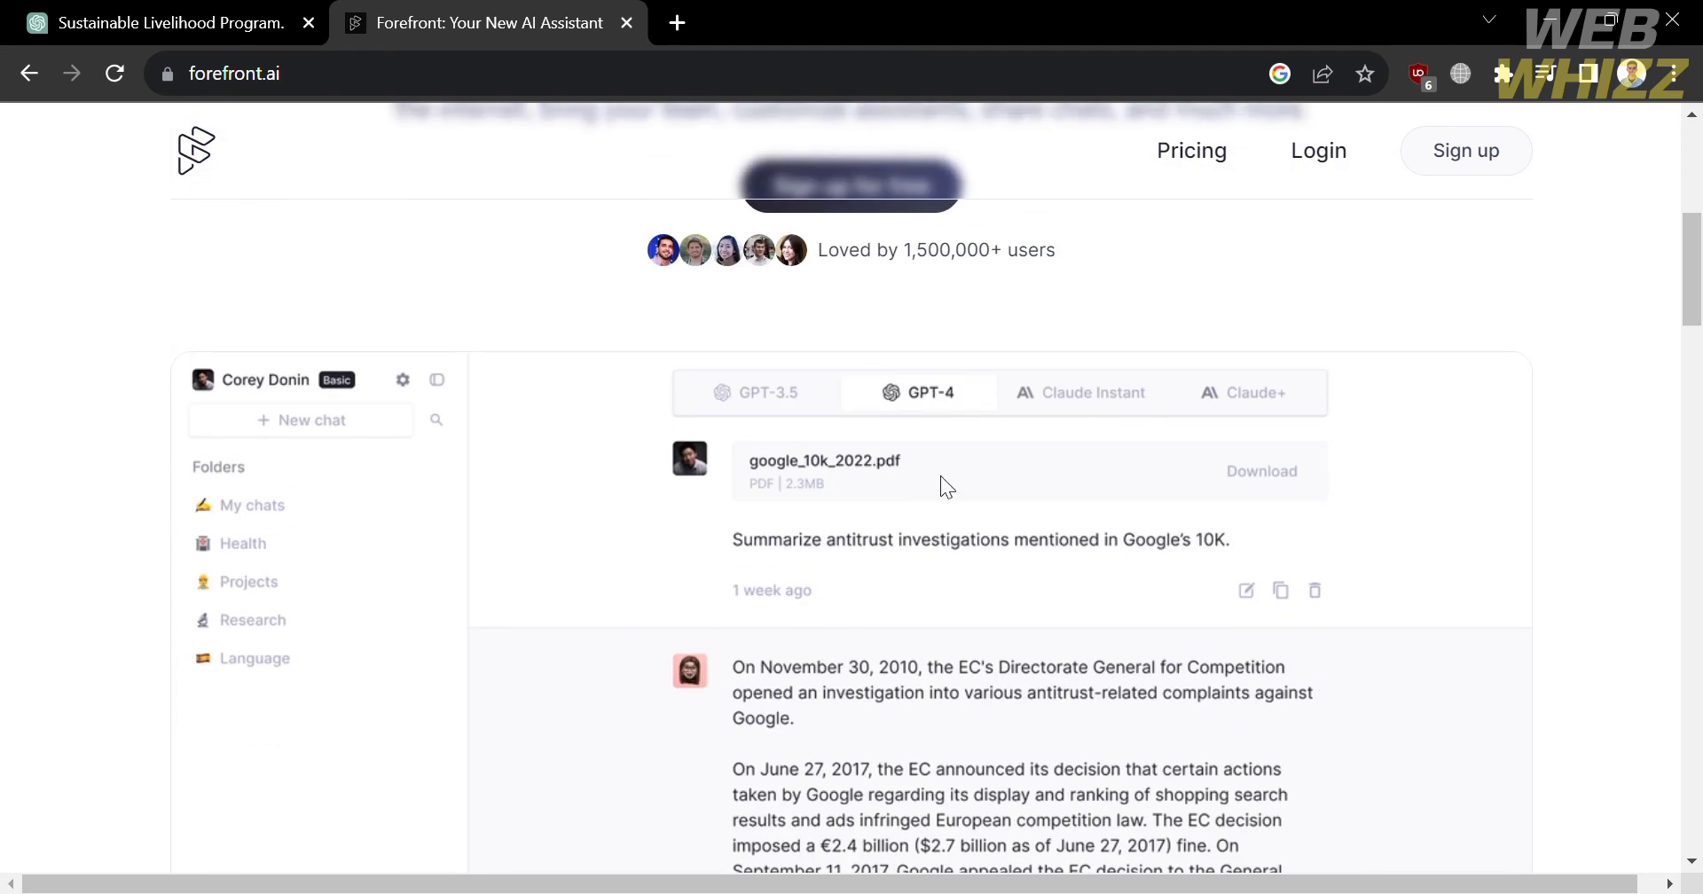
scroll(1020, 390, down, 5)
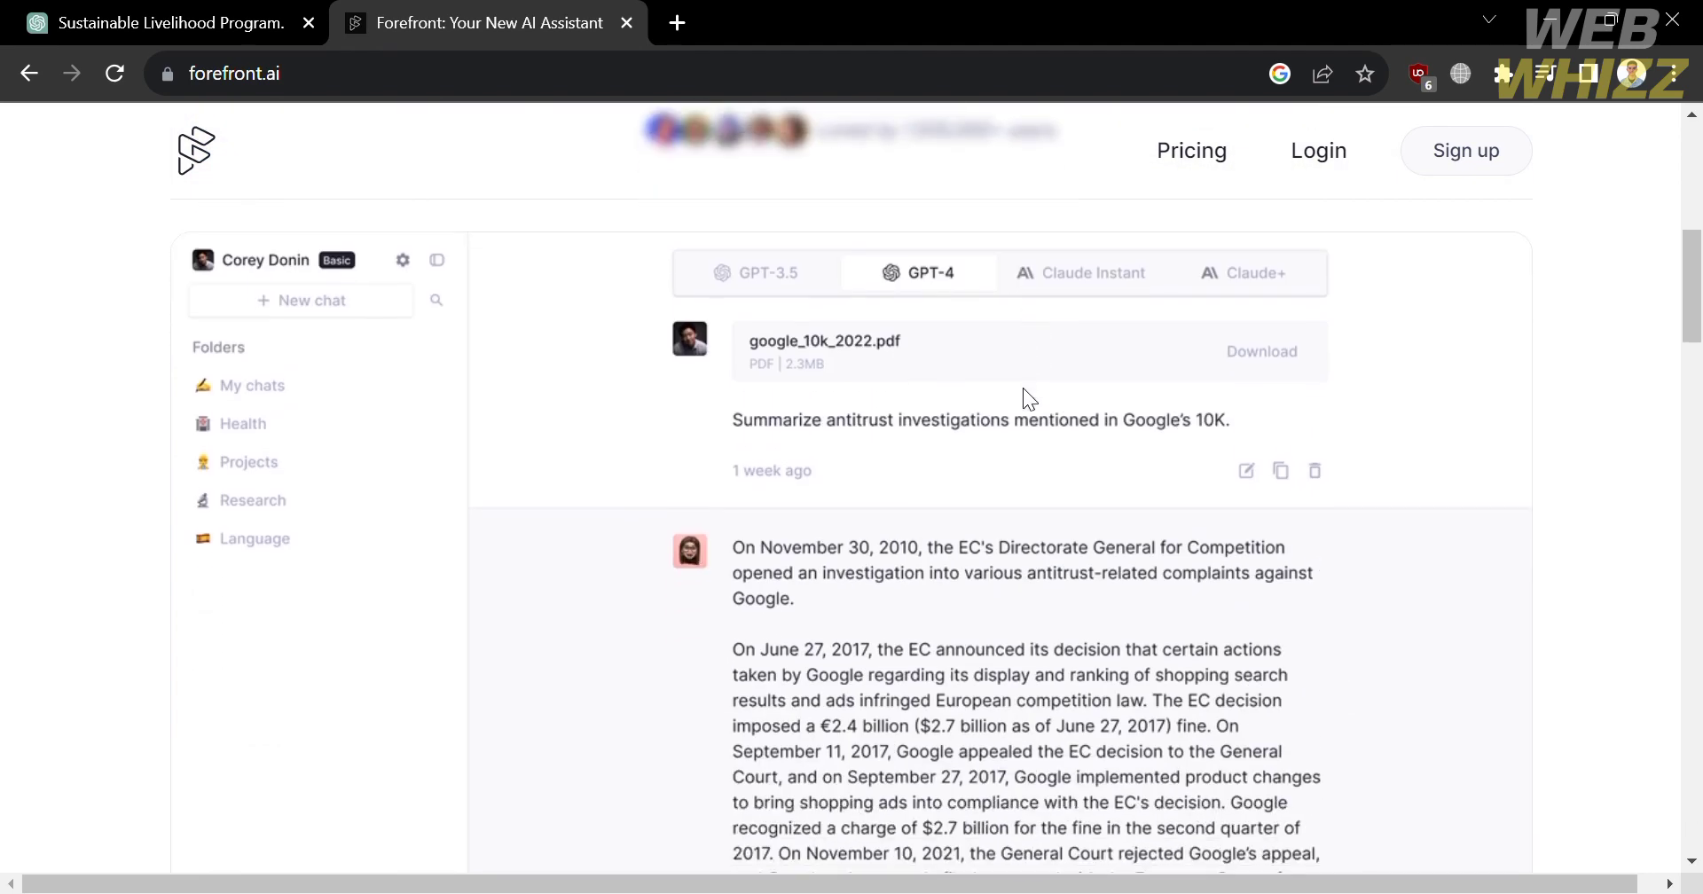
scroll(1025, 391, down, 5)
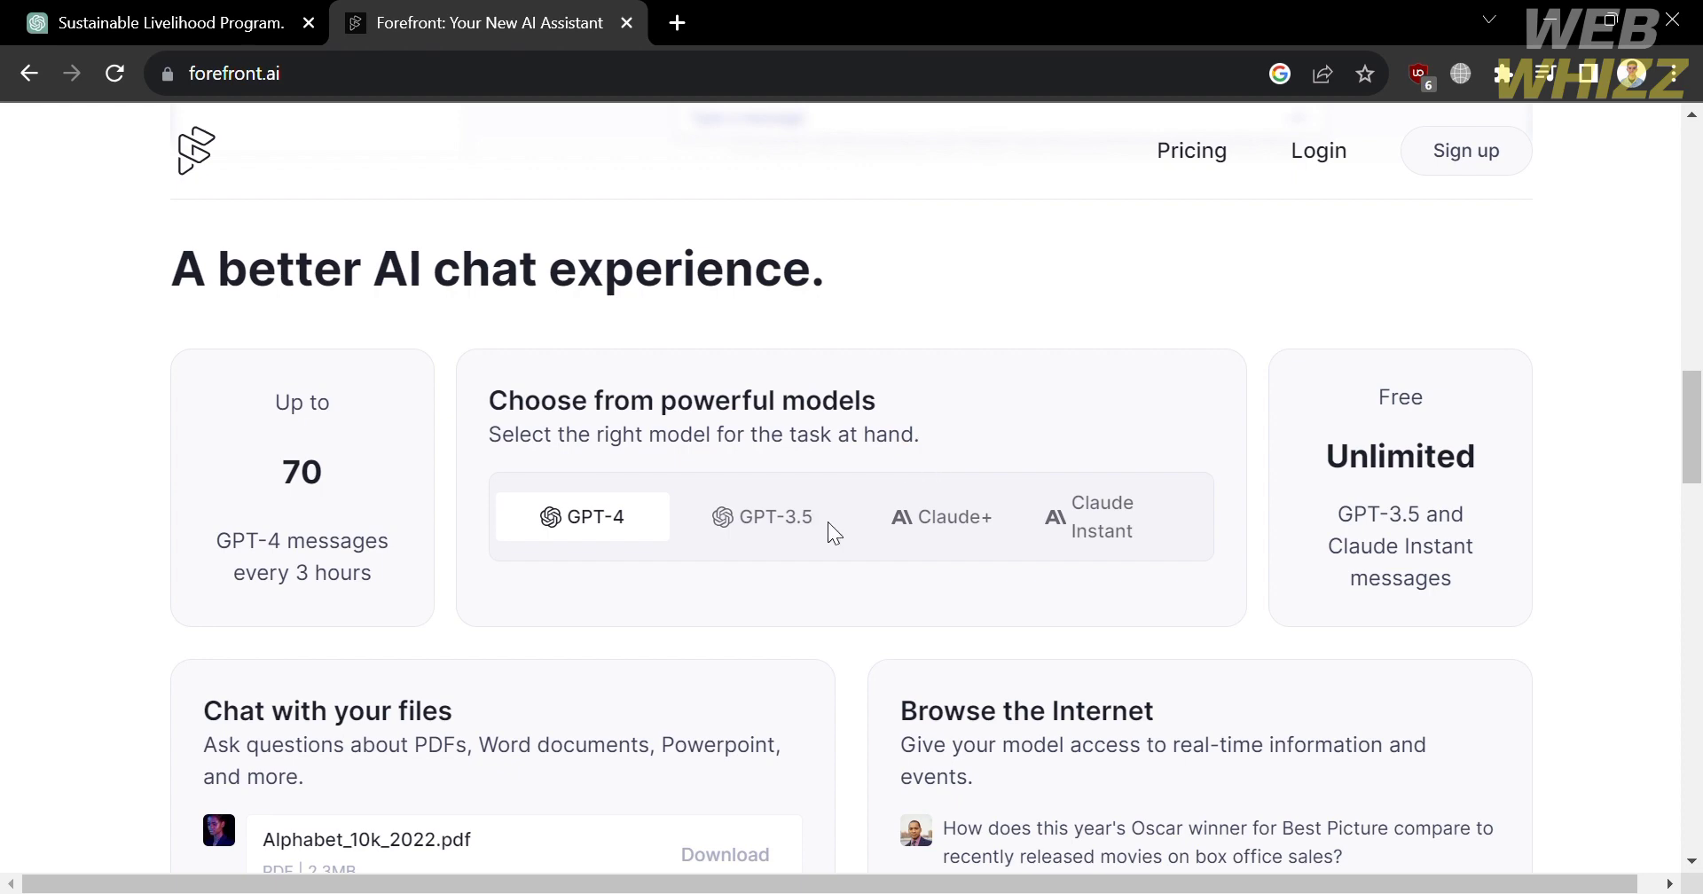
scroll(1375, 560, down, 1)
scroll(1375, 560, down, 1)
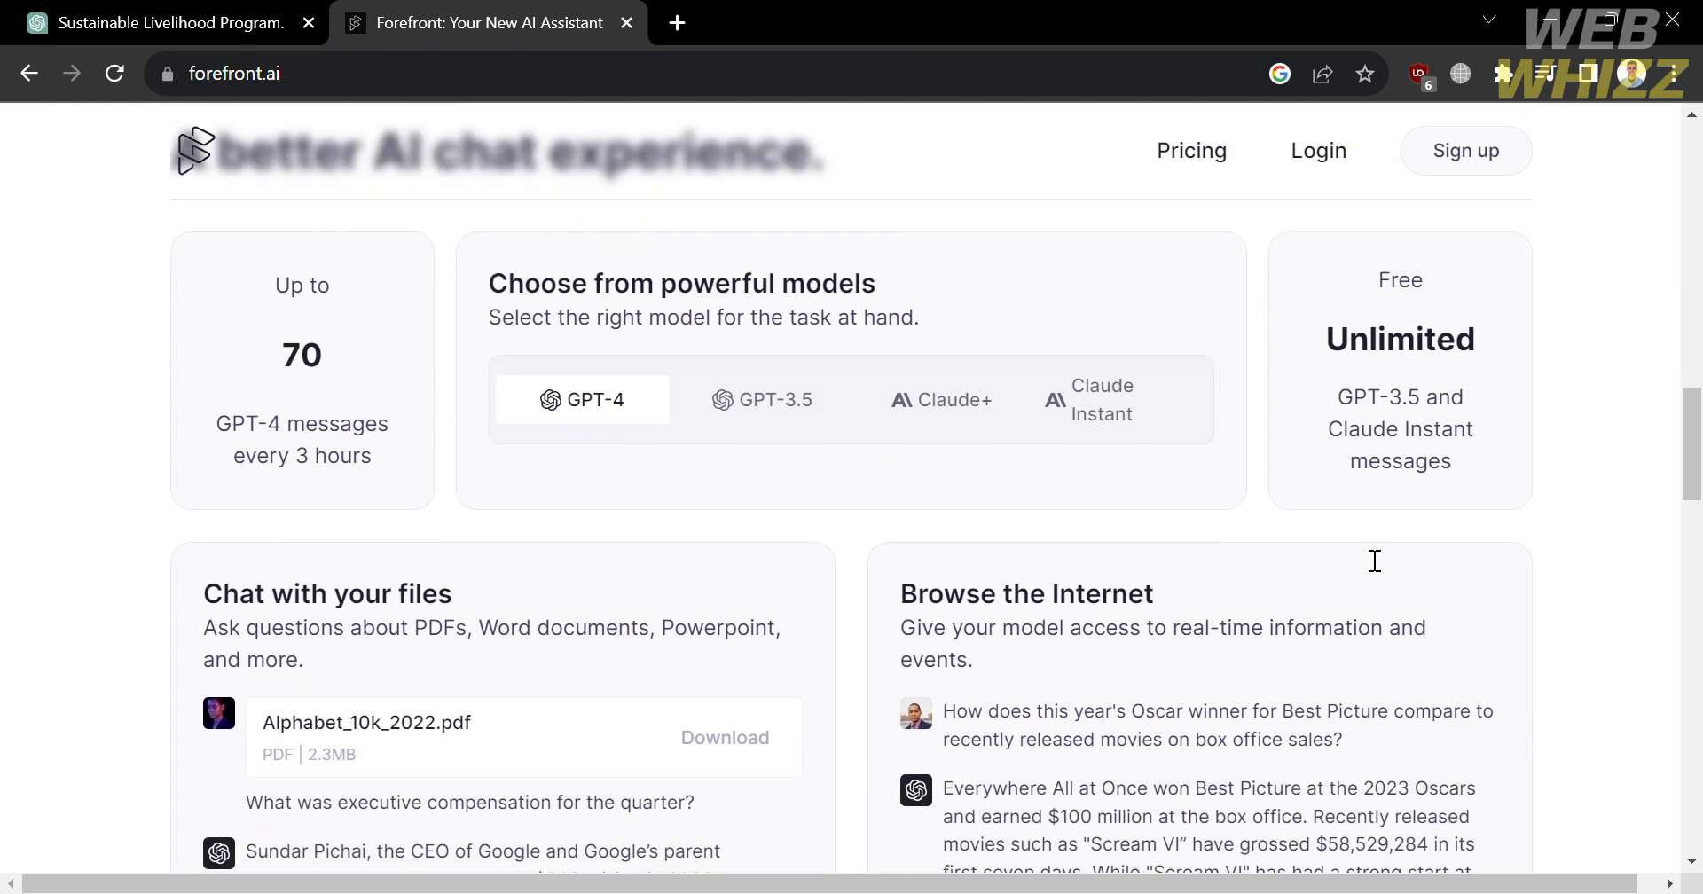
scroll(1325, 760, down, 2)
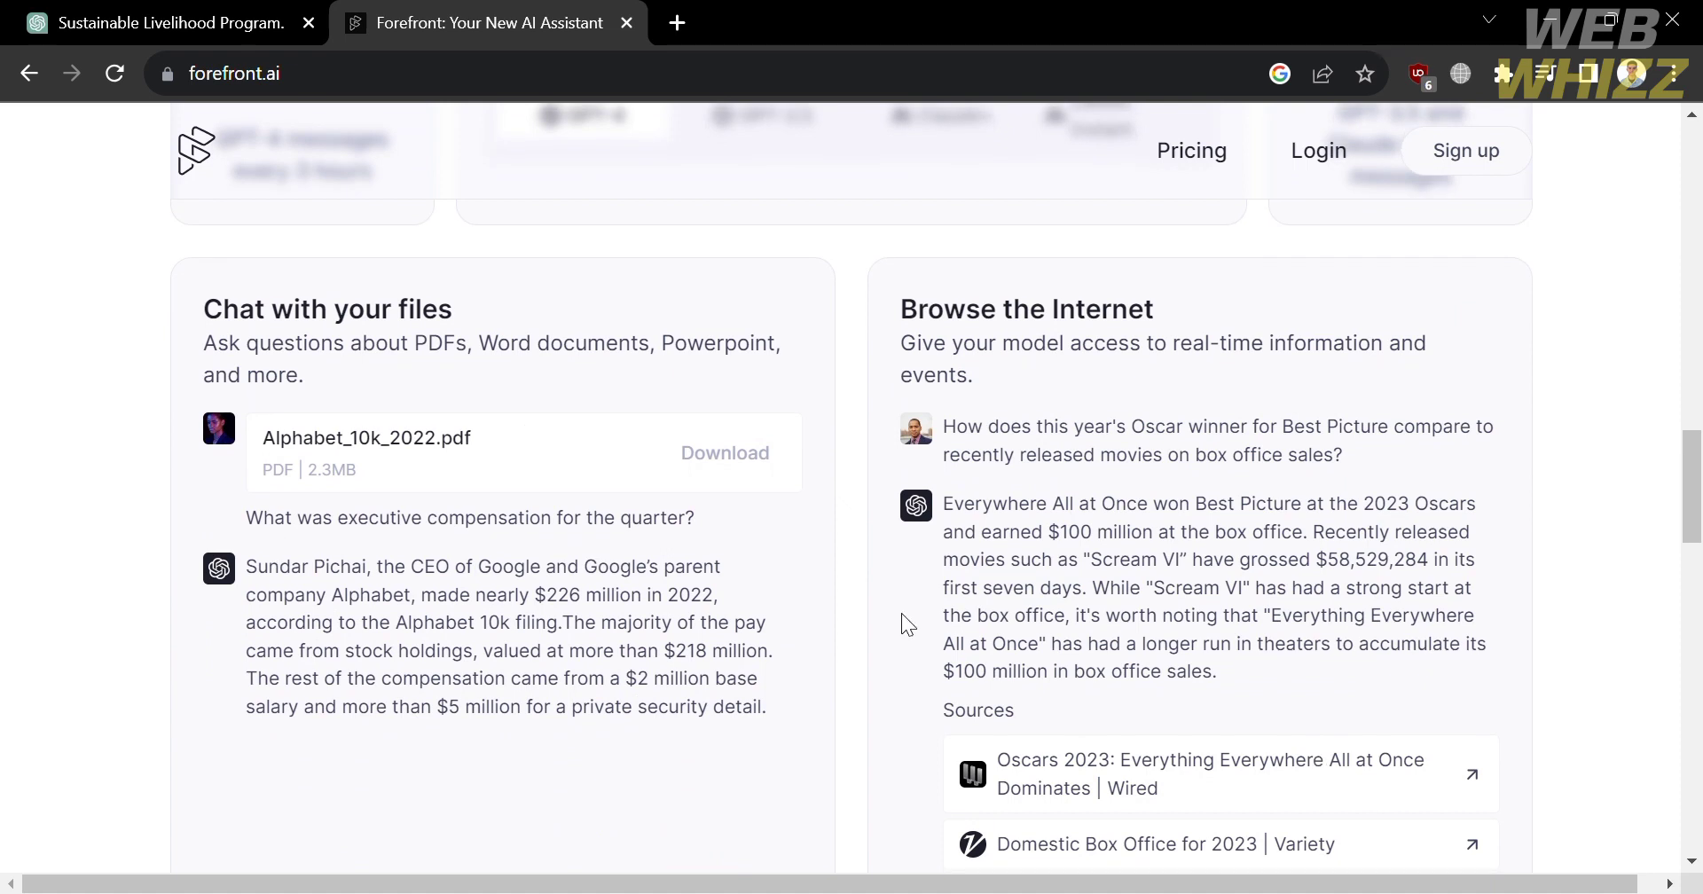
scroll(922, 626, down, 1)
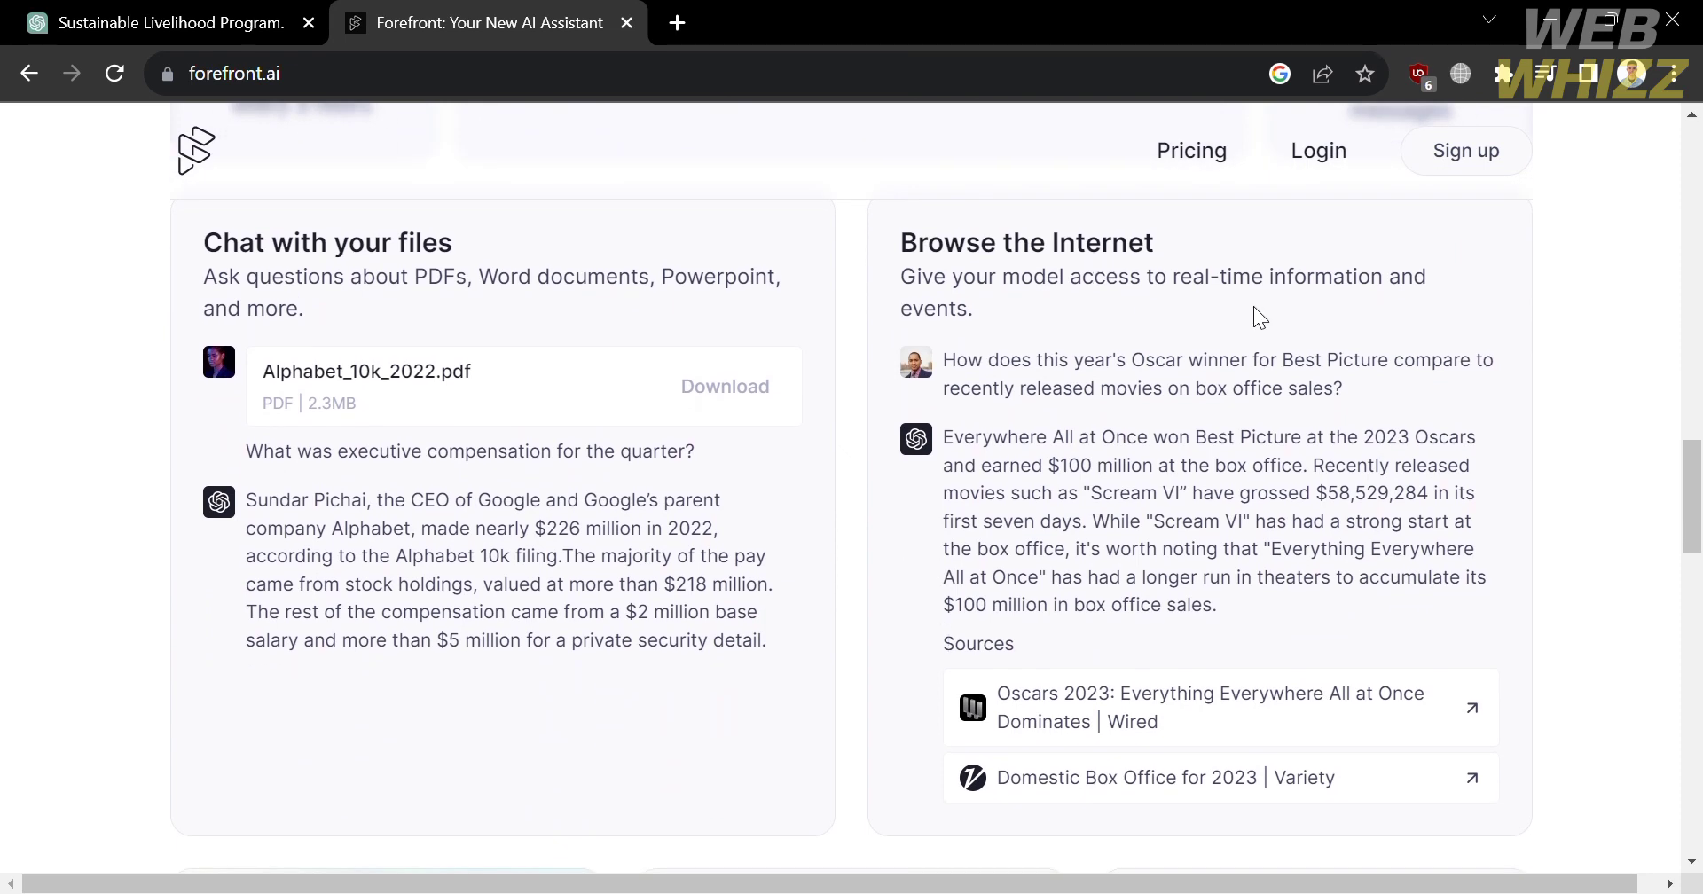
scroll(1415, 664, down, 1)
scroll(1409, 653, down, 6)
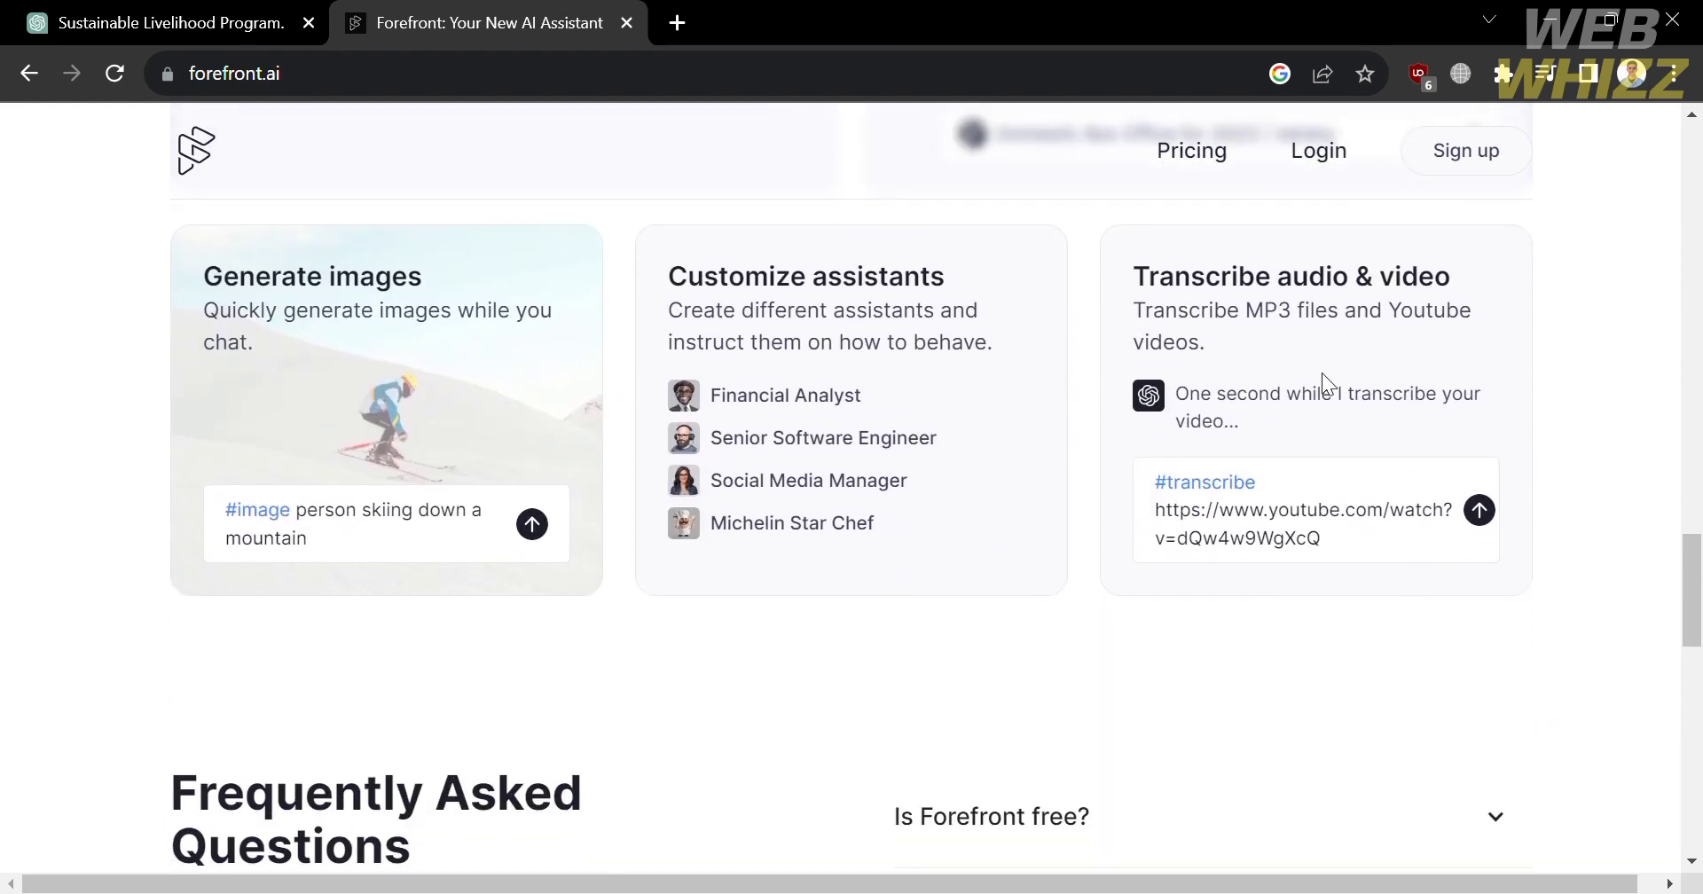
scroll(763, 539, down, 6)
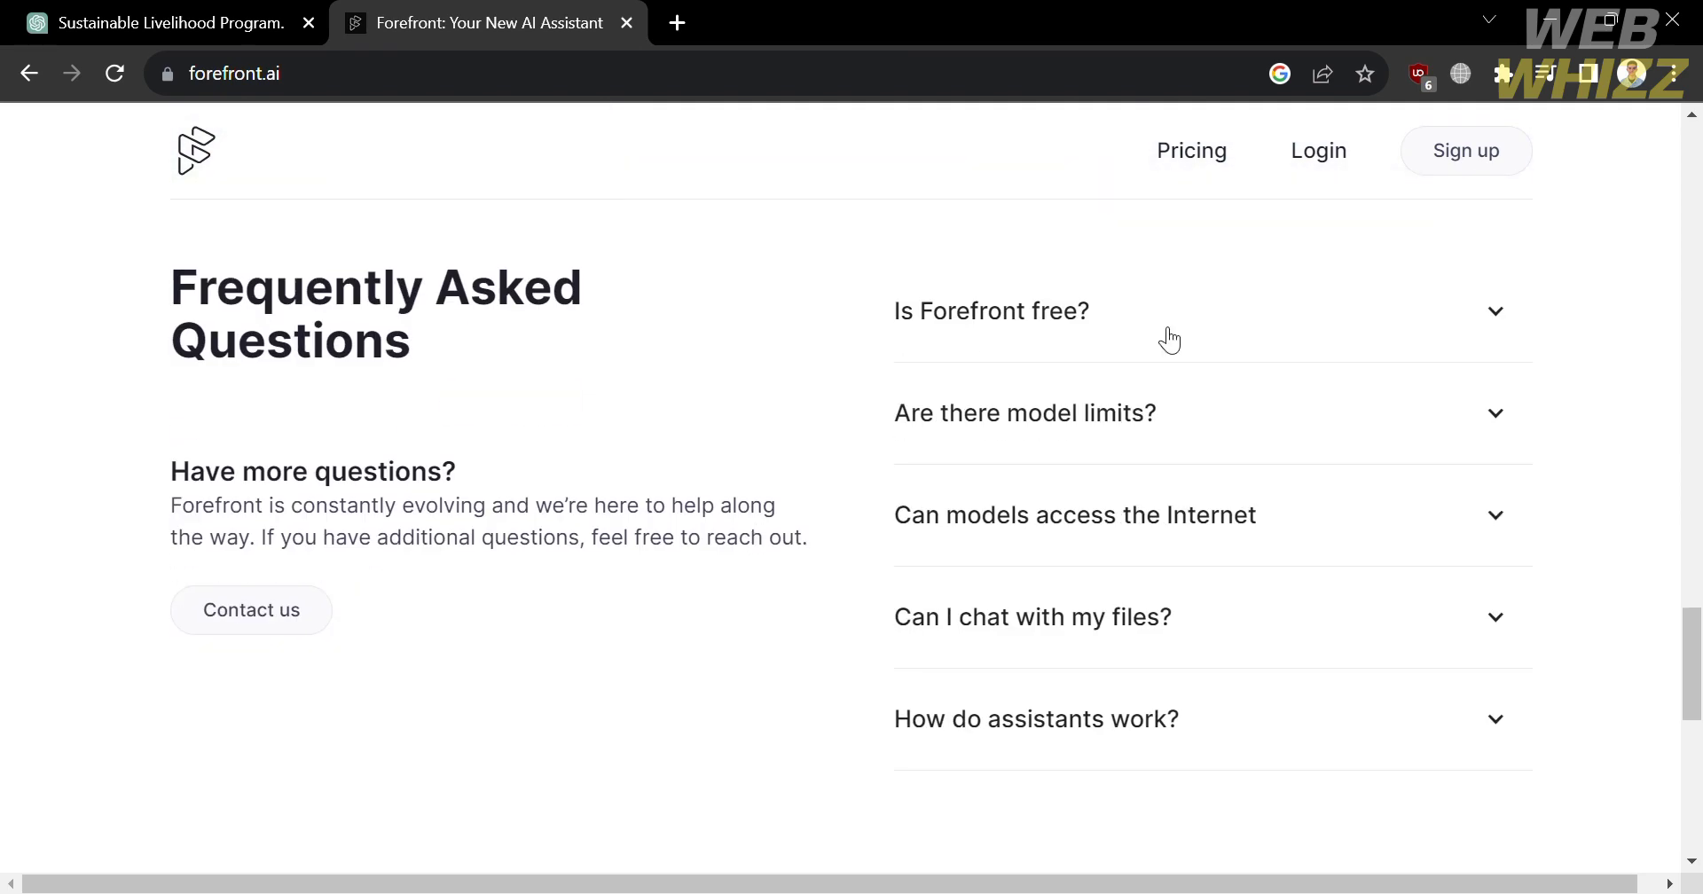
Expand the FAQ answers on whether Forefront is free, model limits, and supported file types
click(1169, 339)
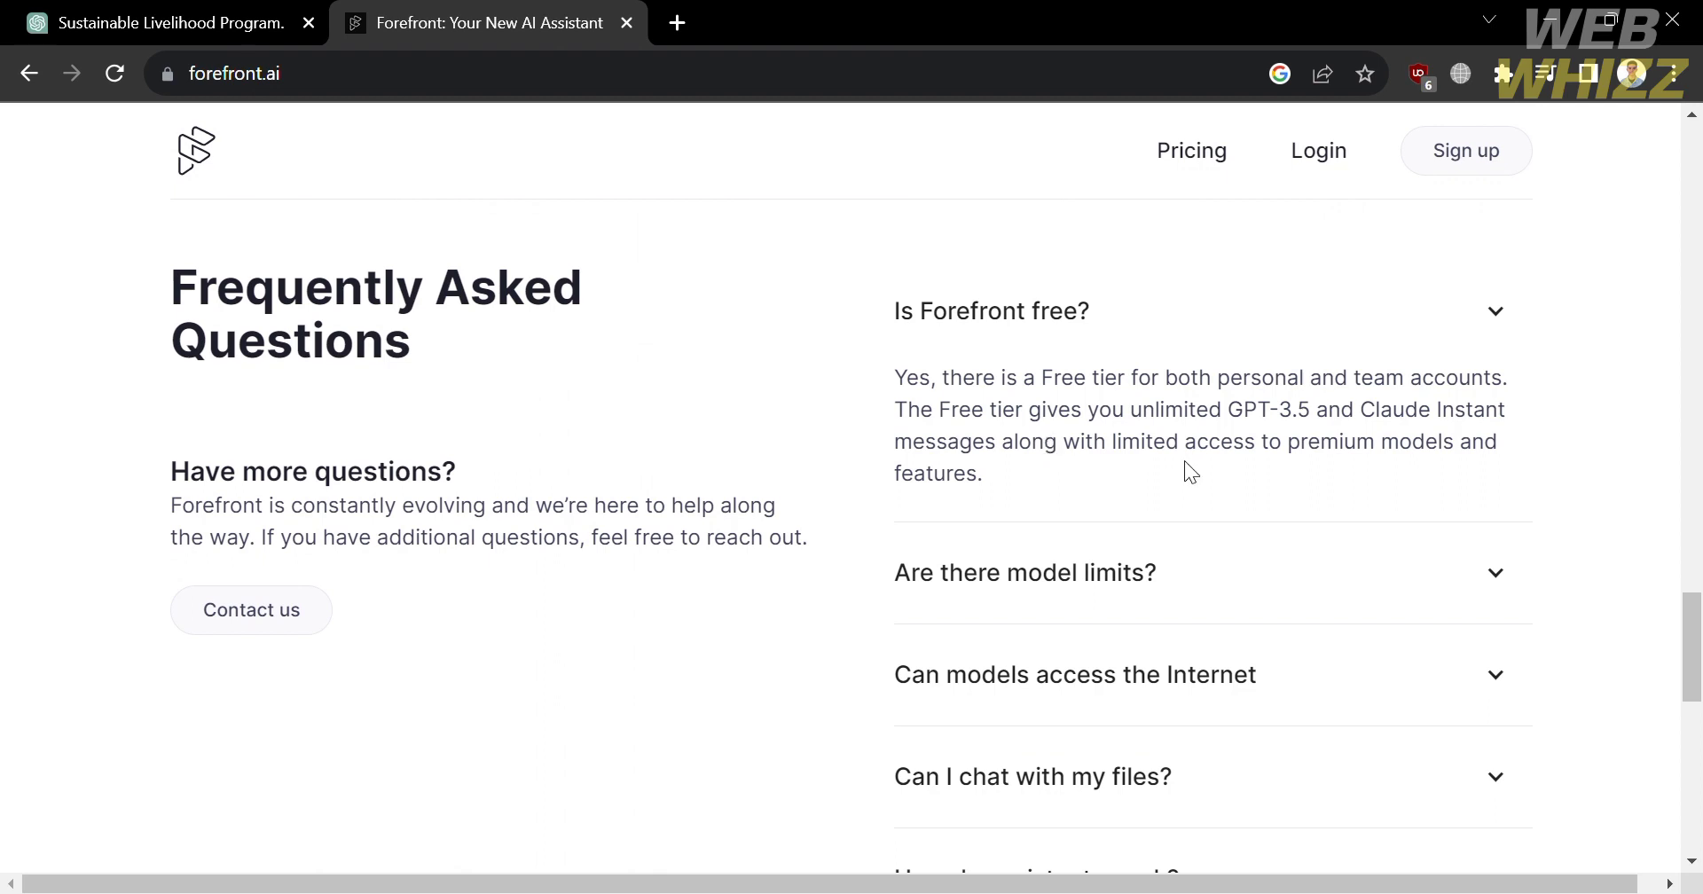
click(1243, 575)
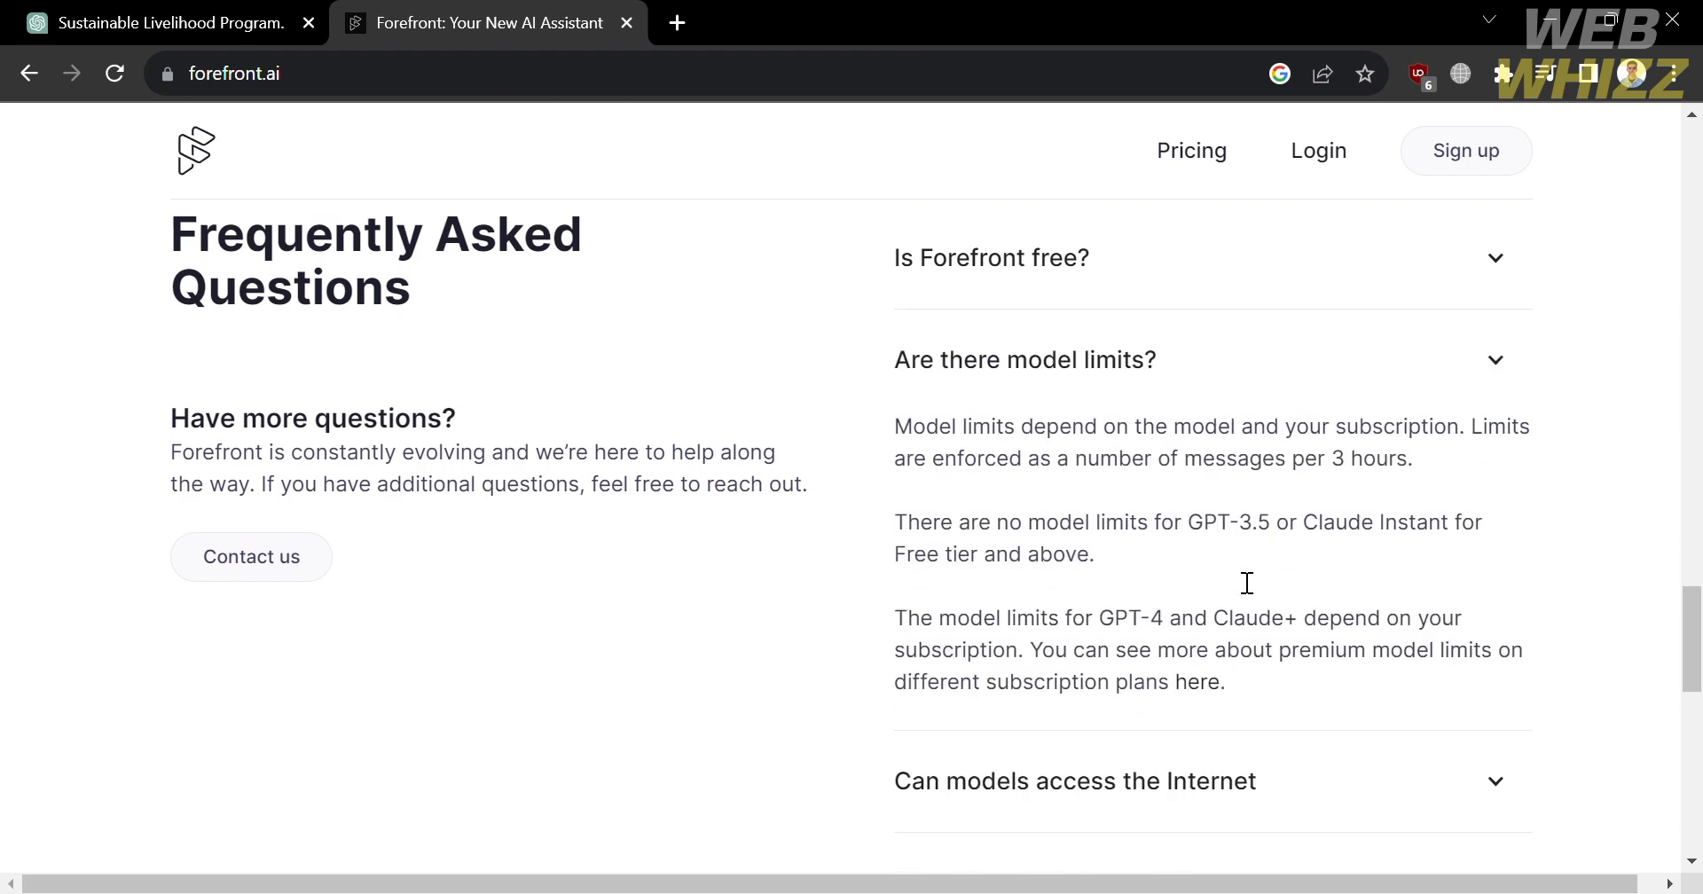
scroll(1247, 583, down, 2)
scroll(1239, 577, down, 1)
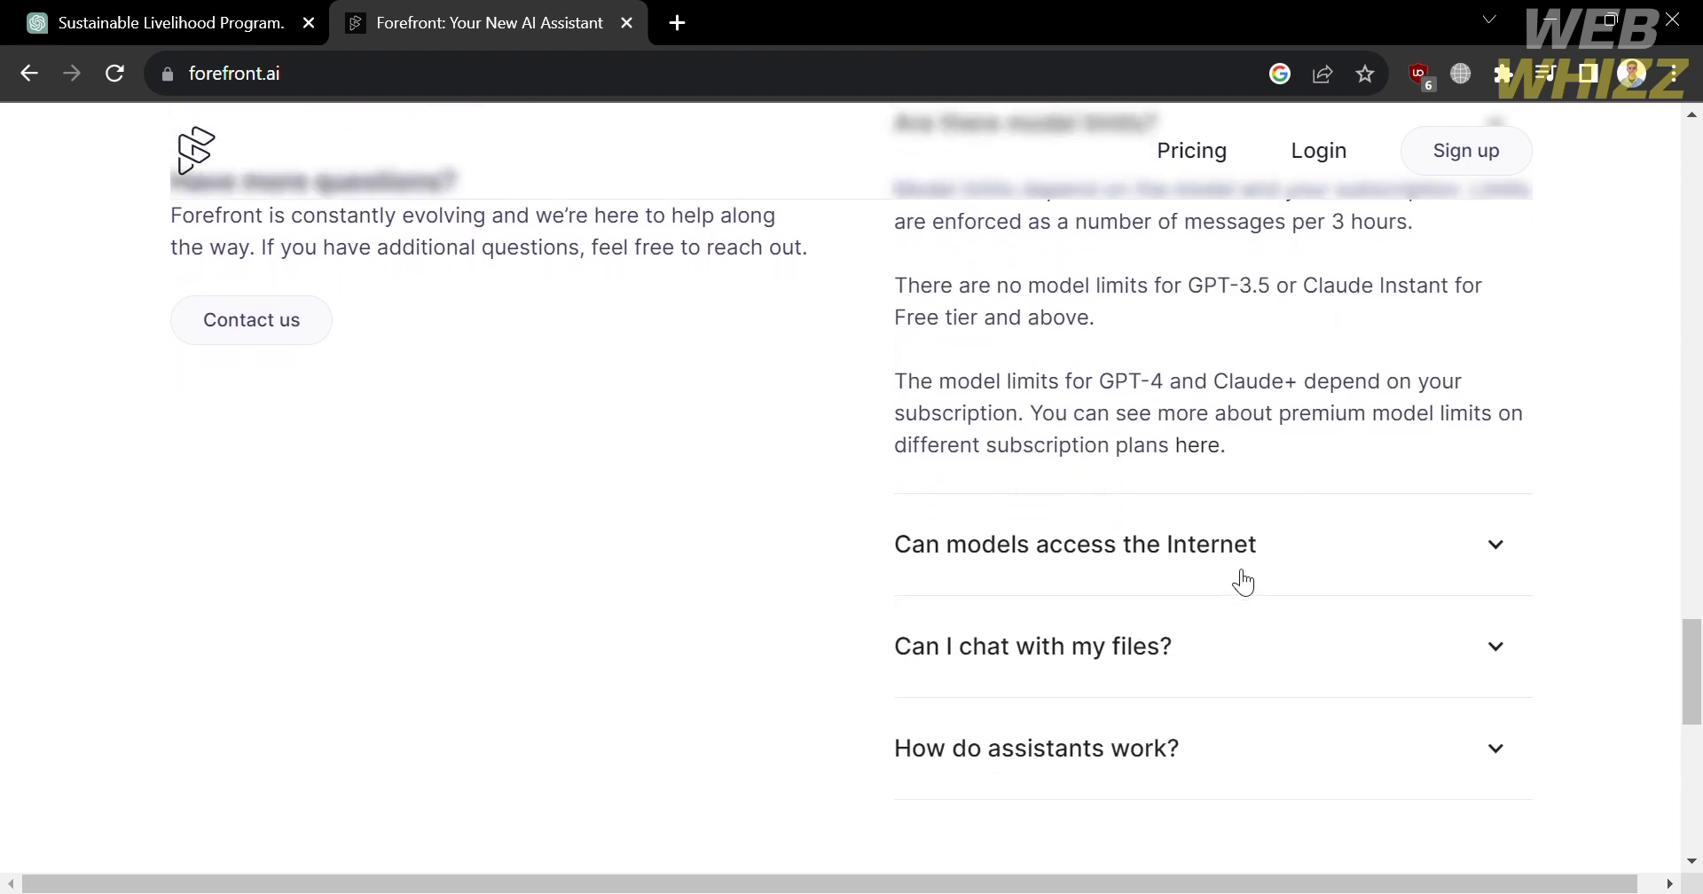
click(1244, 581)
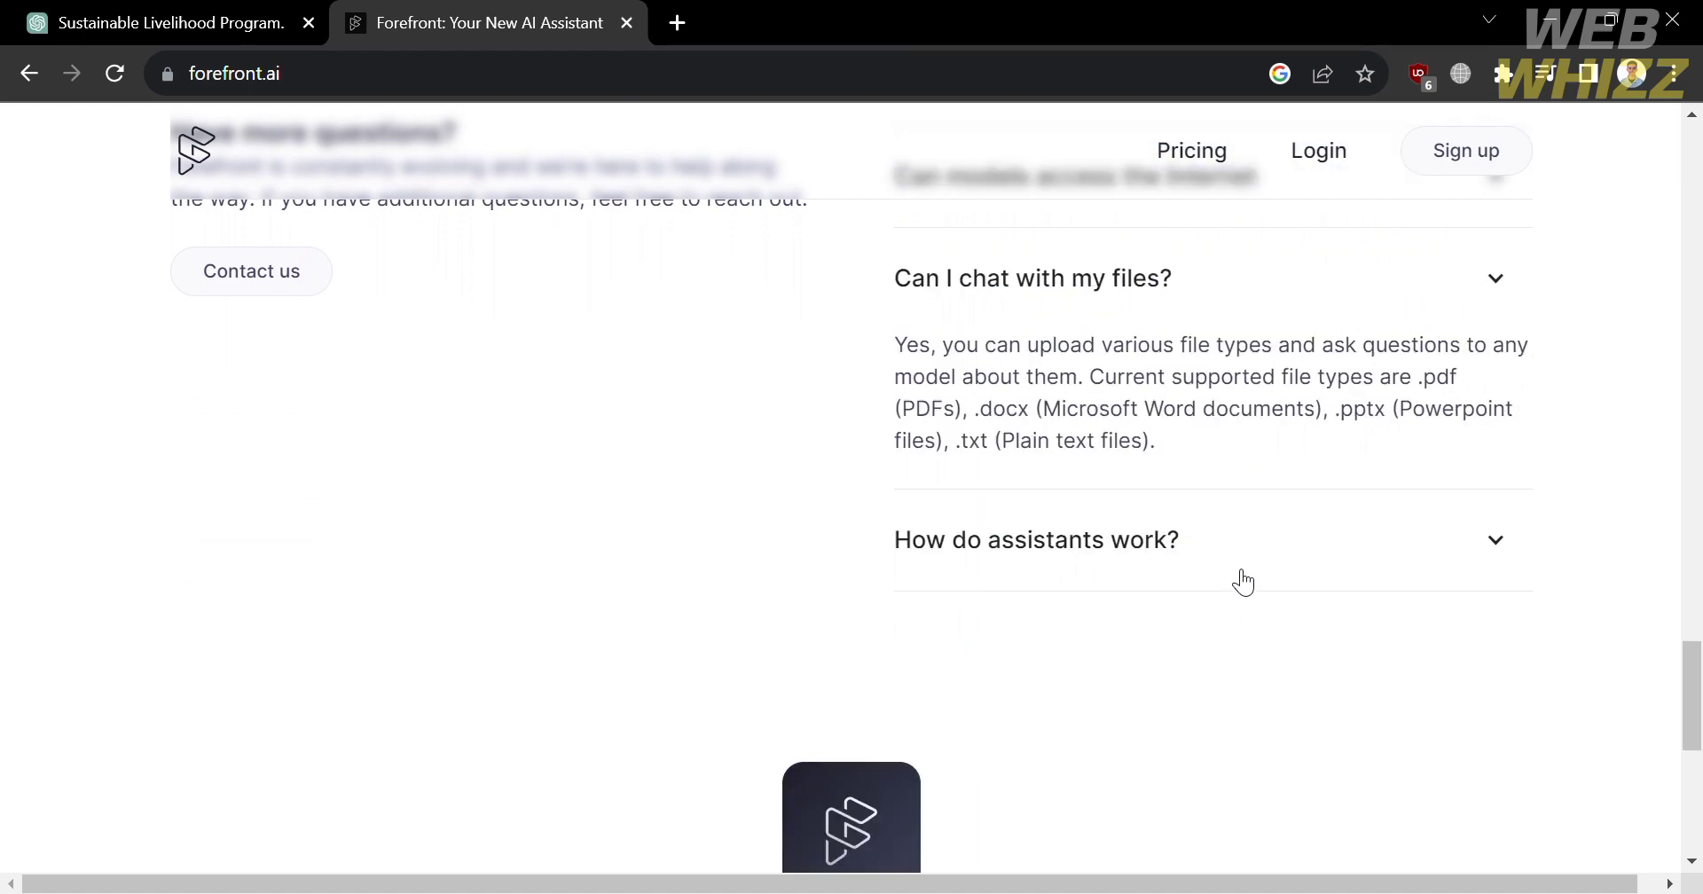
scroll(1244, 582, up, 3)
Read the internet-access and assistants answers, view the footer, then scroll back up
click(1244, 582)
scroll(1244, 582, down, 1)
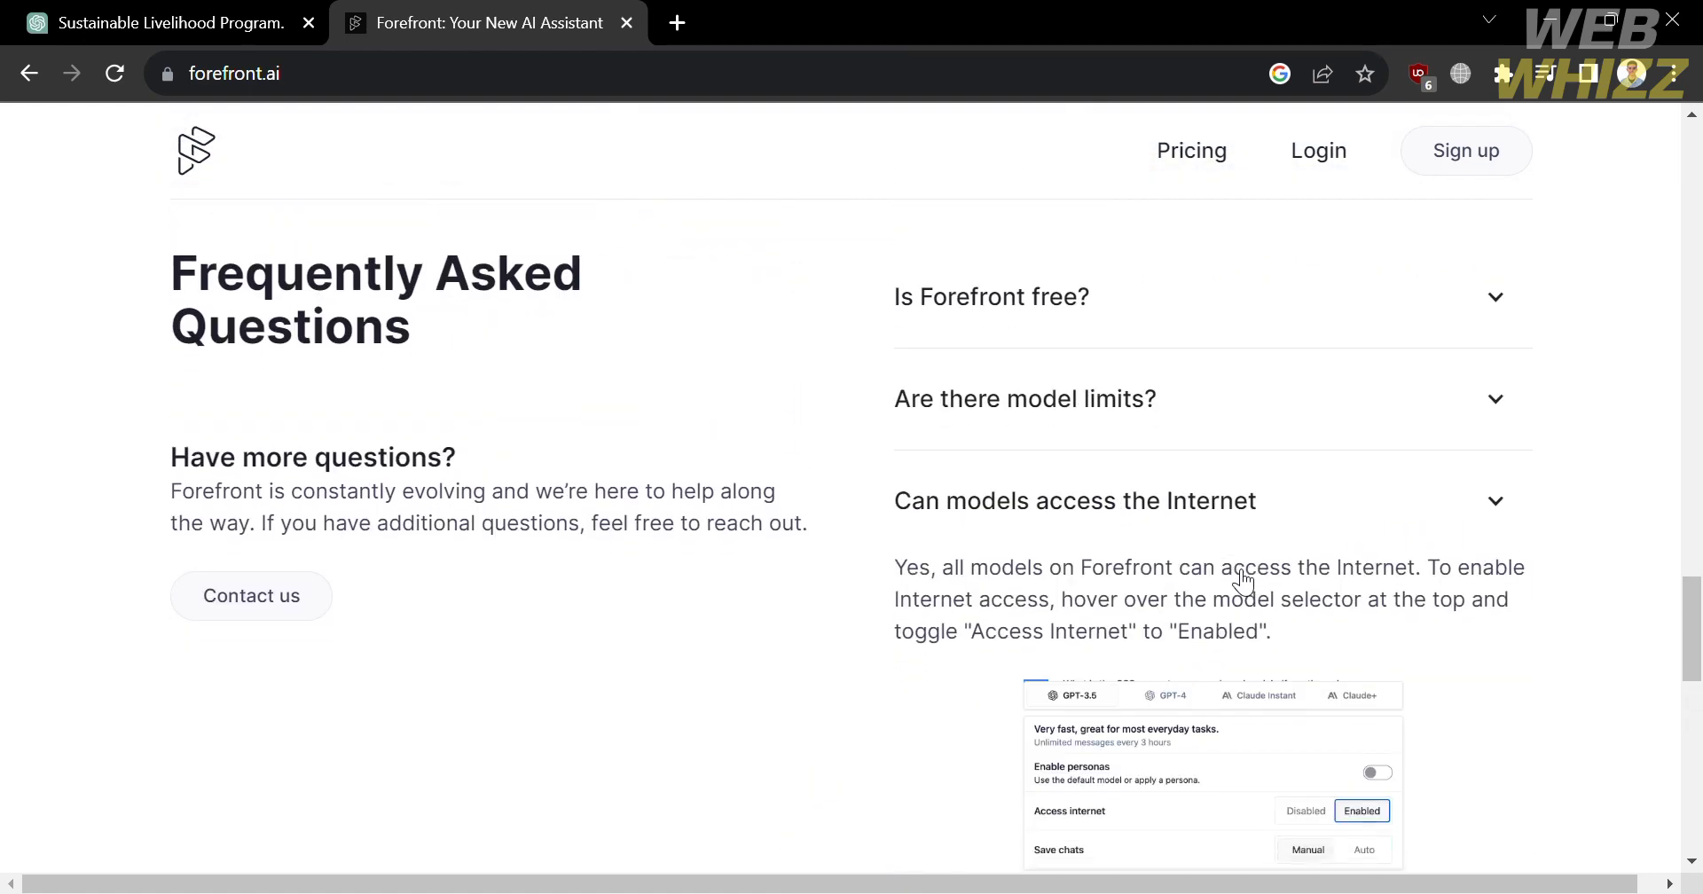
scroll(1243, 582, down, 1)
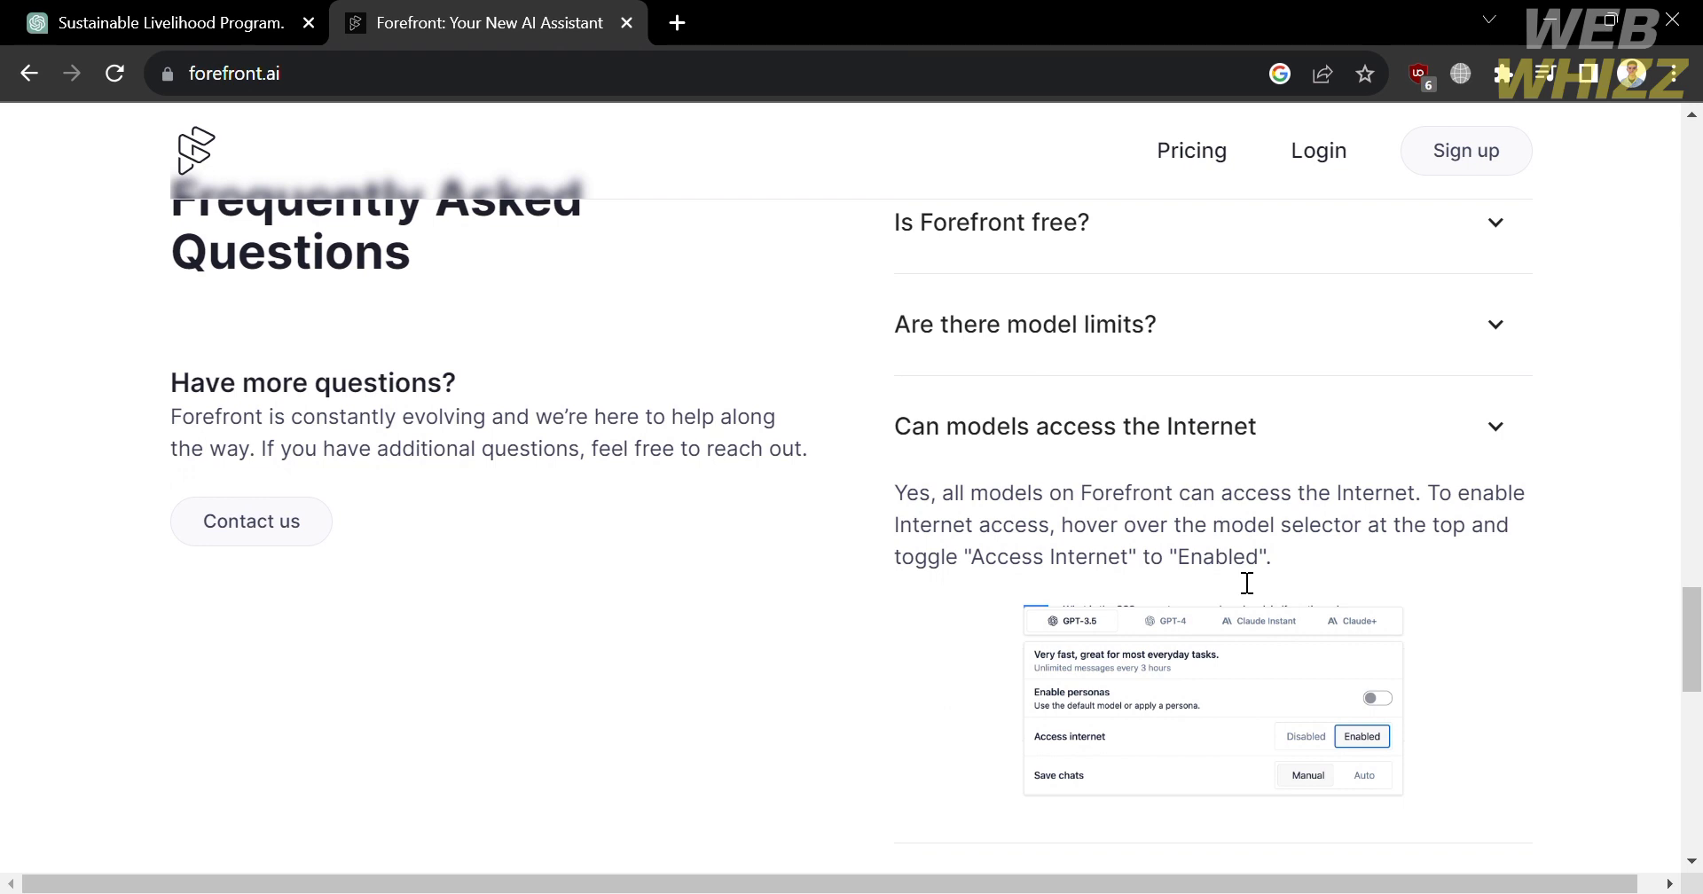
scroll(1246, 583, down, 5)
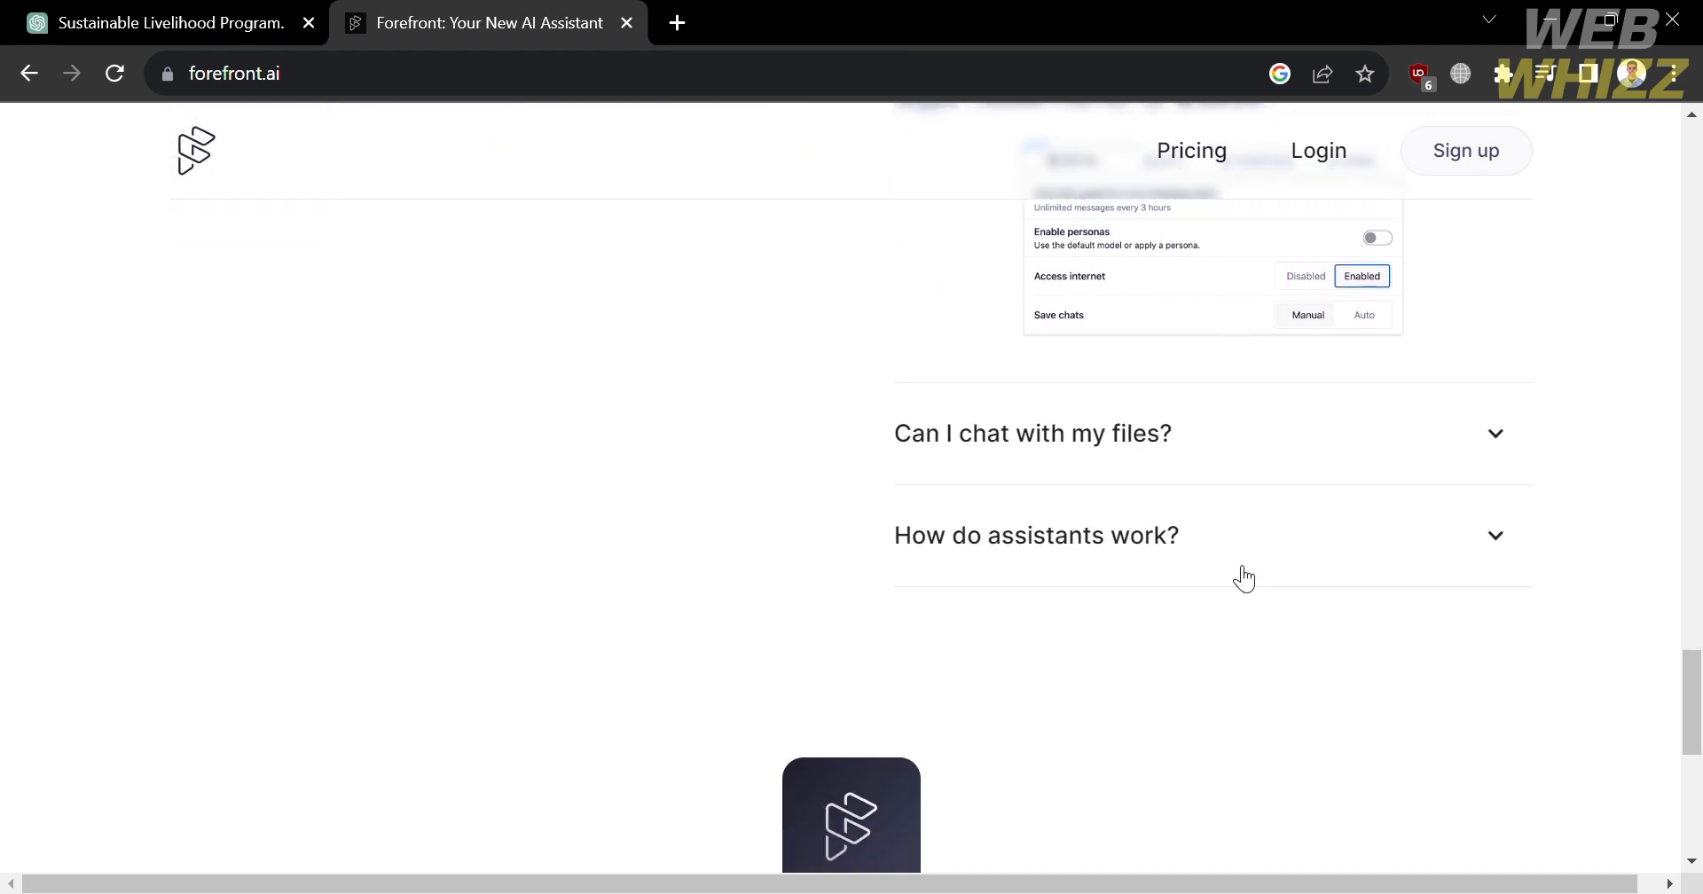
click(1244, 578)
scroll(1237, 575, down, 4)
scroll(1238, 575, down, 5)
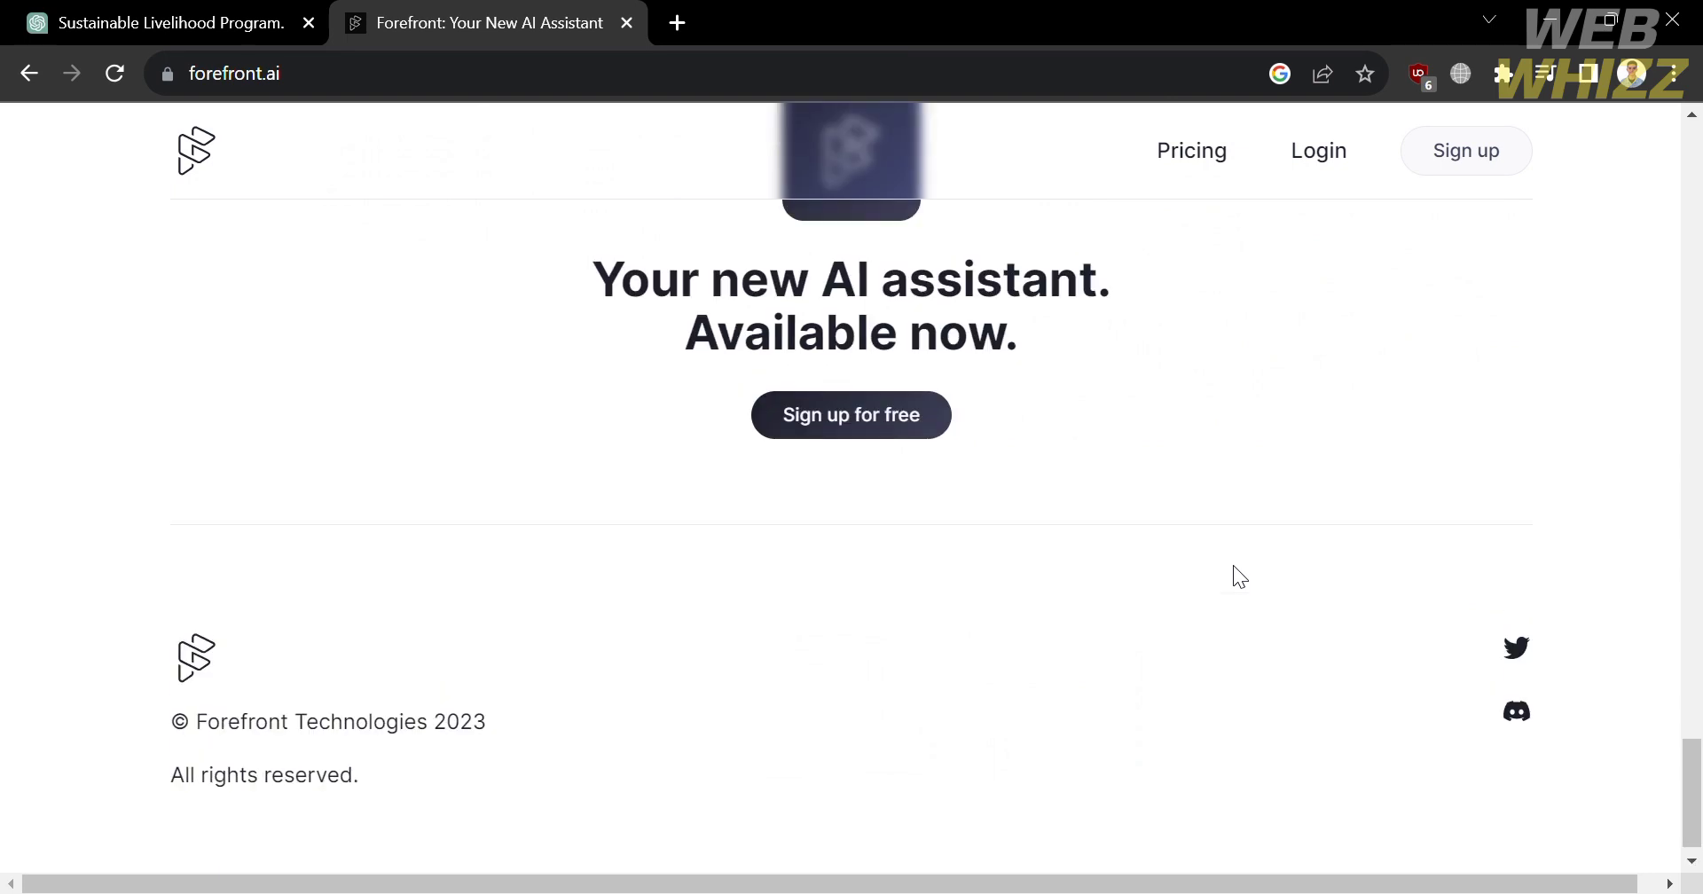
scroll(1234, 569, up, 15)
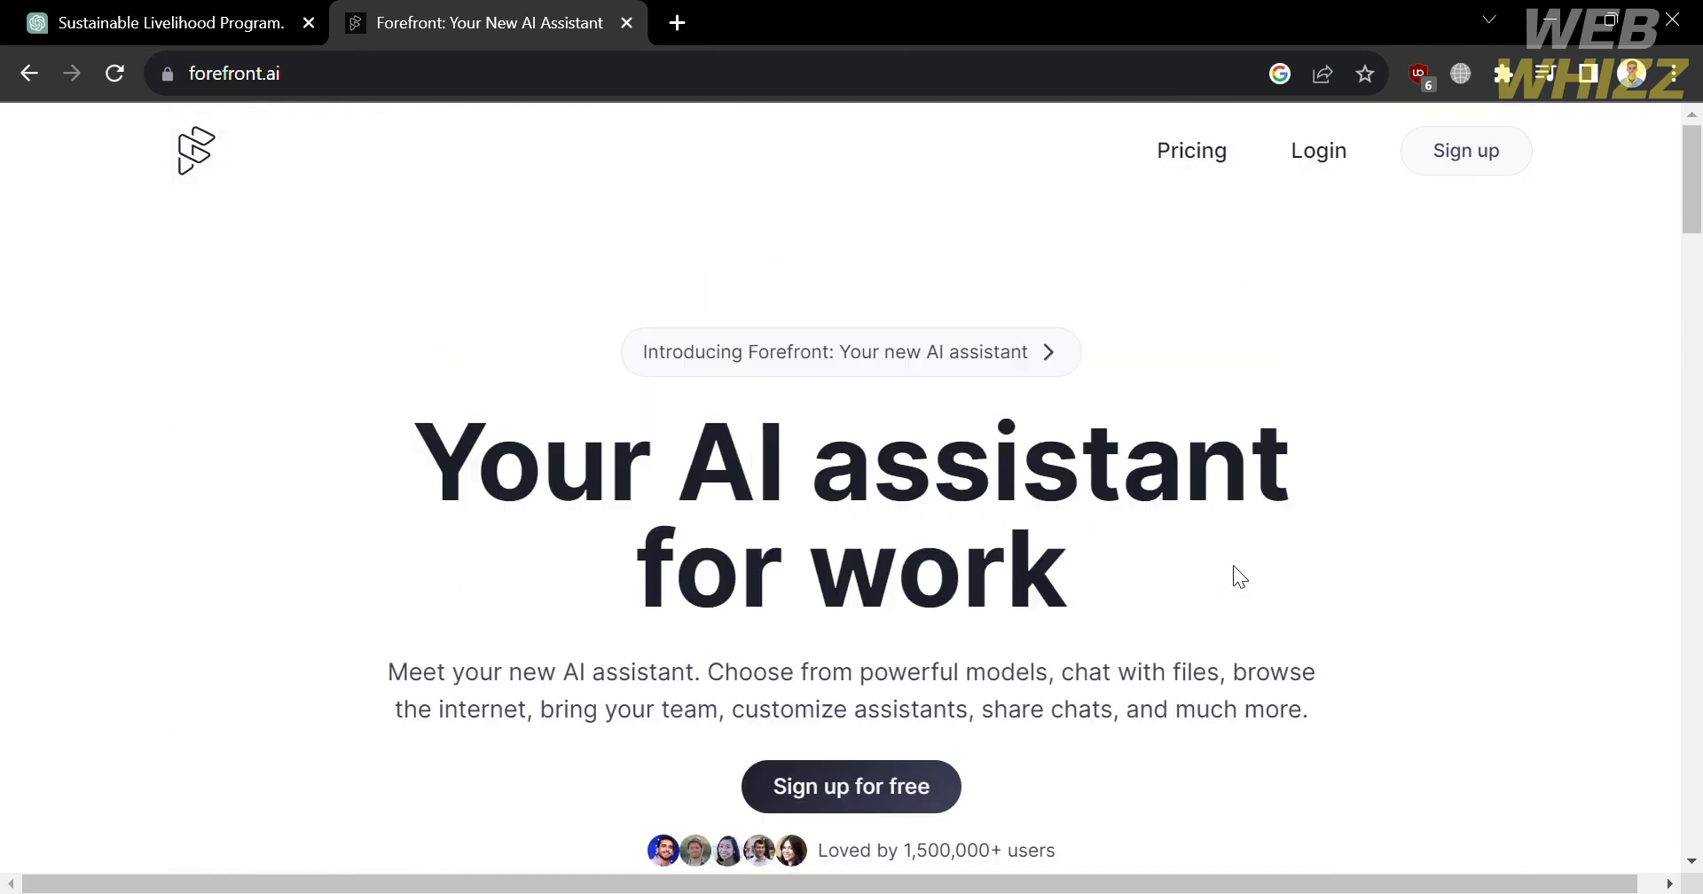
scroll(1233, 568, down, 5)
scroll(1233, 568, up, 5)
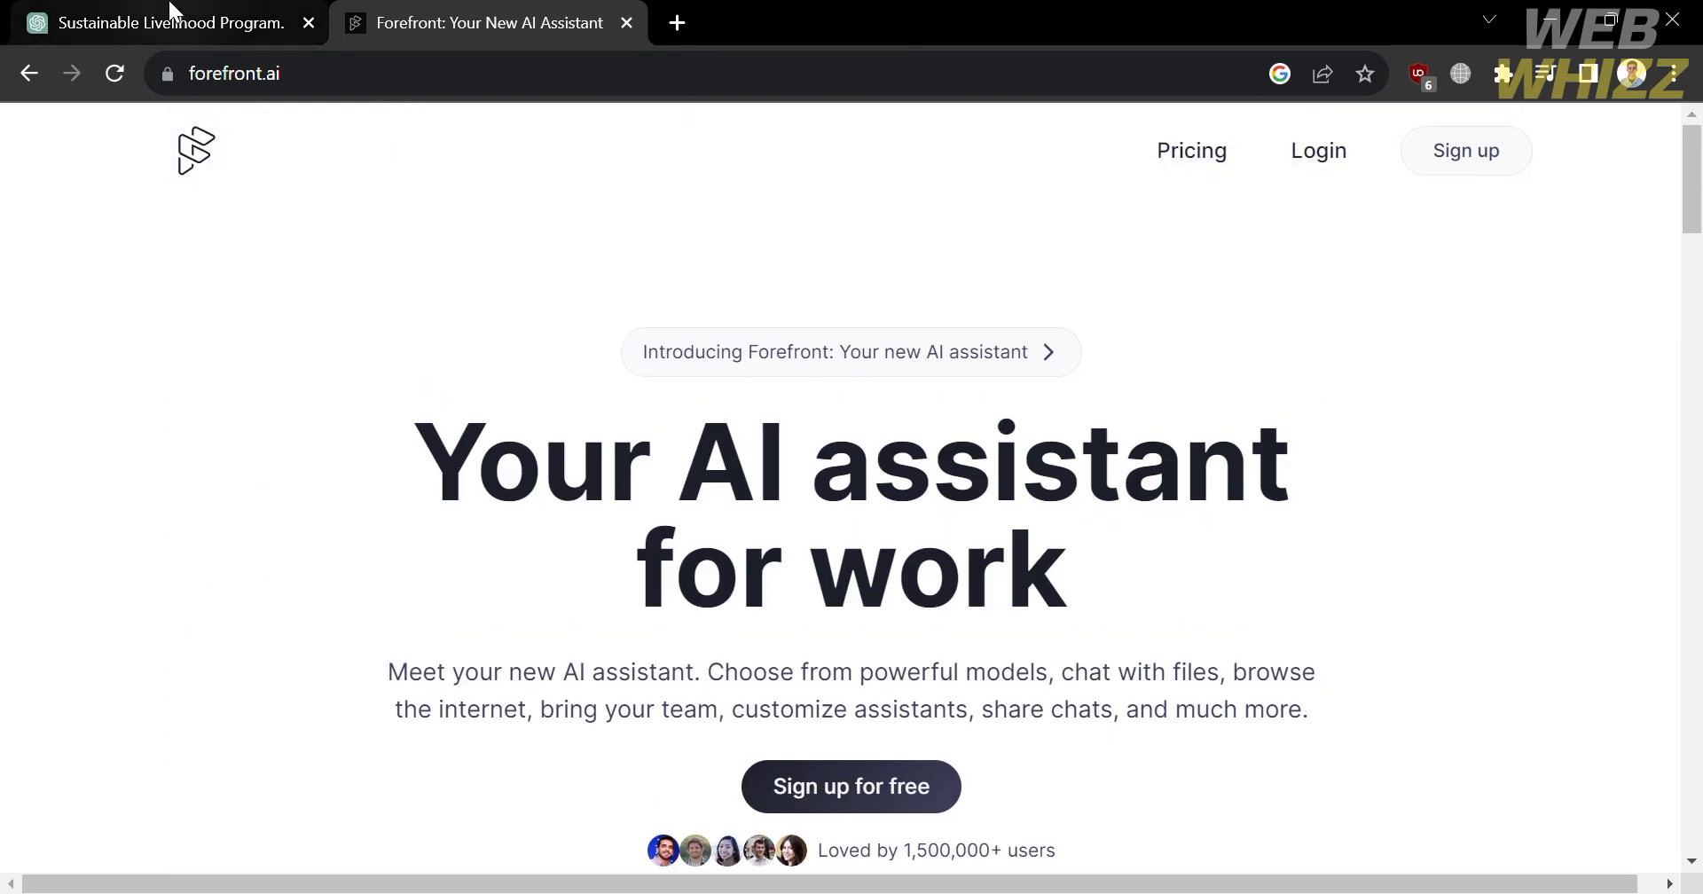
Return to the ChatGPT conversation about PAGASA and scroll through it
click(171, 10)
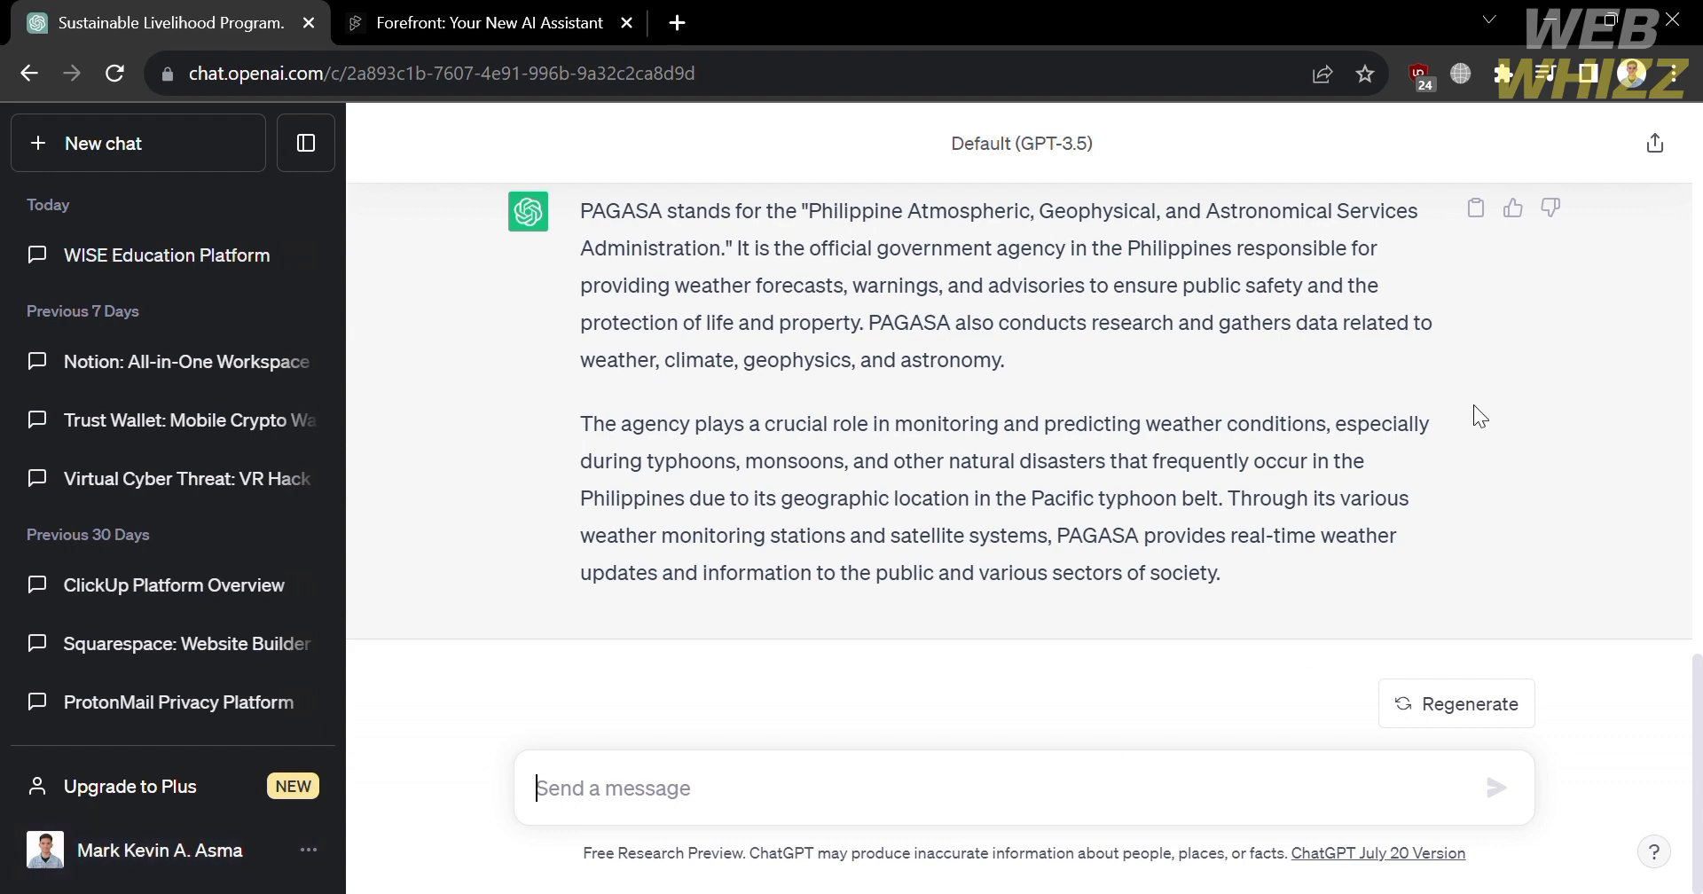
scroll(897, 513, up, 3)
scroll(897, 513, down, 3)
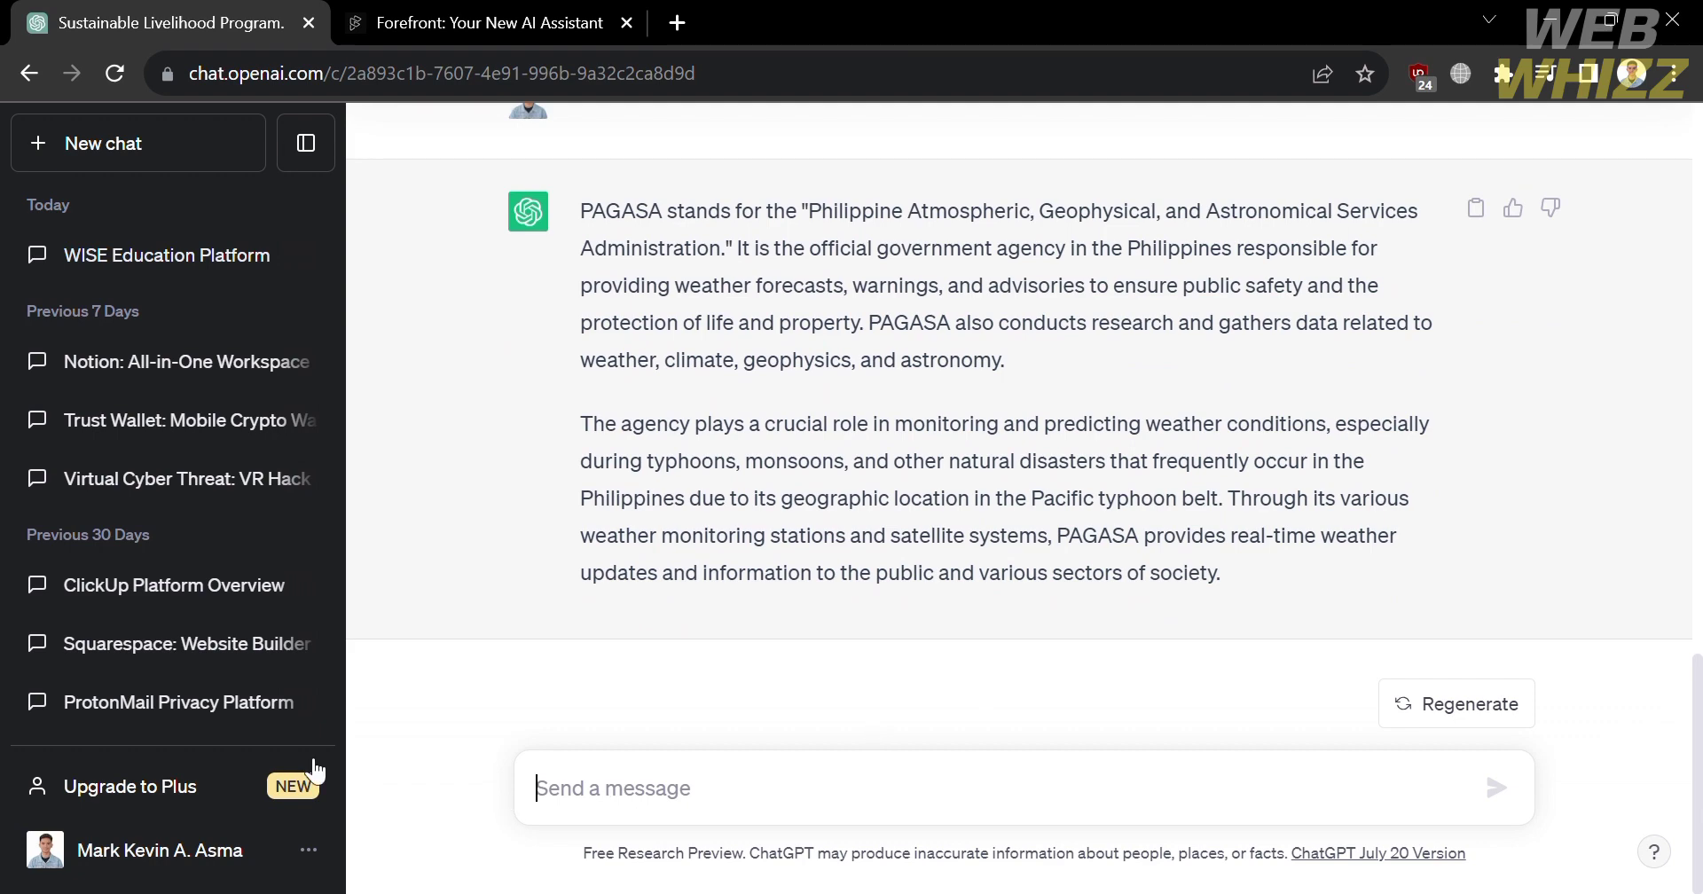
scroll(236, 692, down, 10)
scroll(239, 692, down, 10)
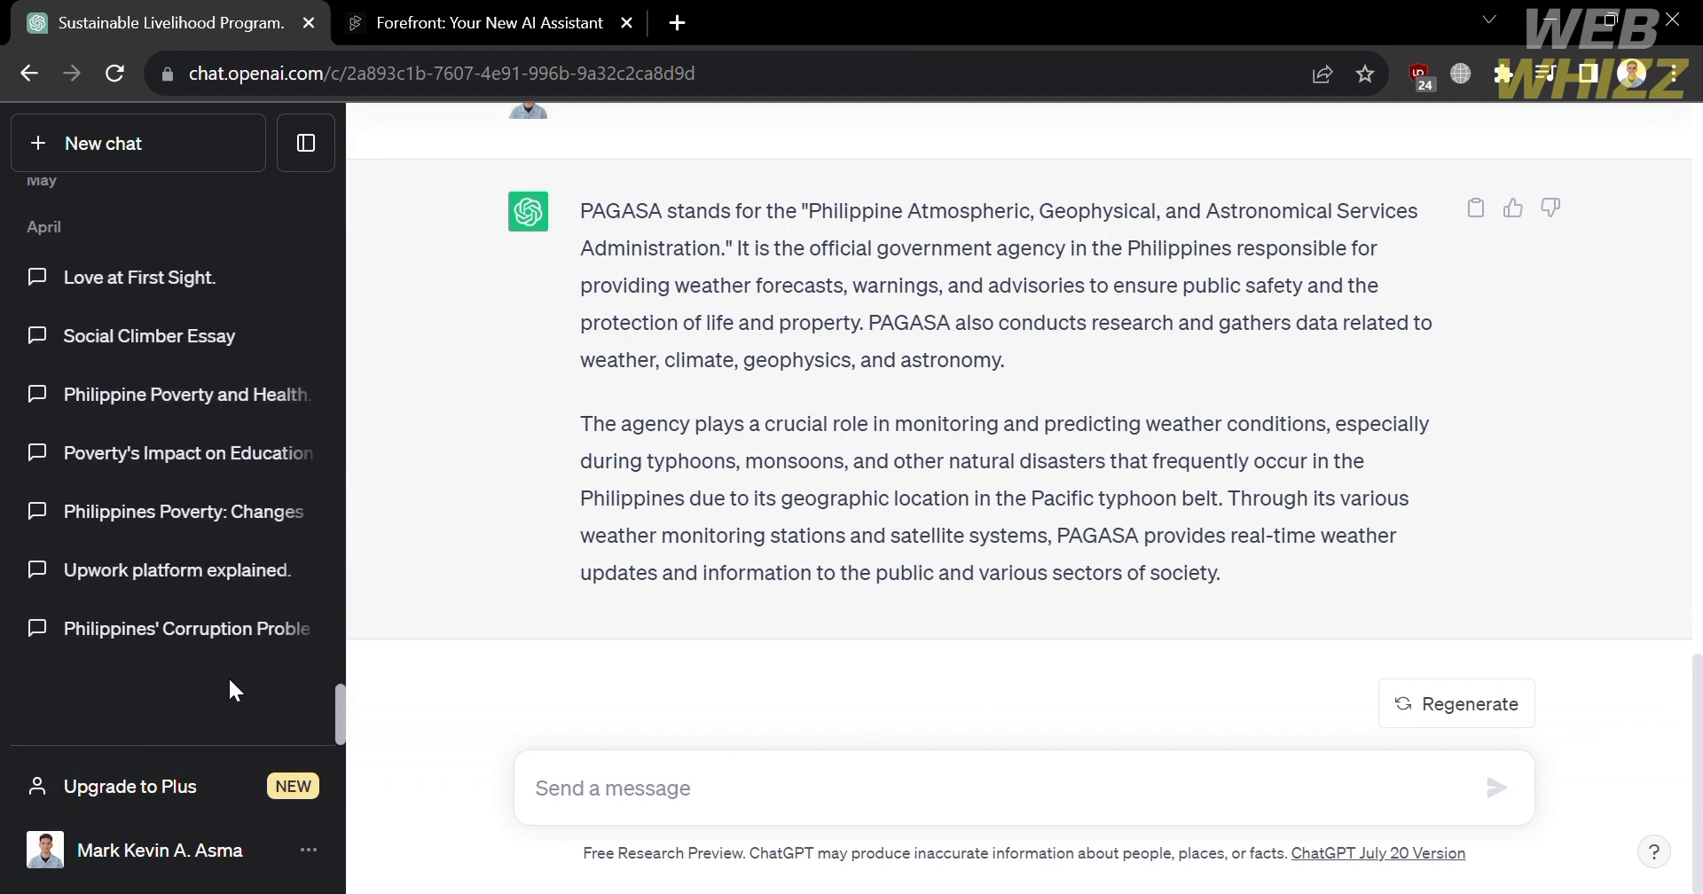
scroll(239, 692, down, 1)
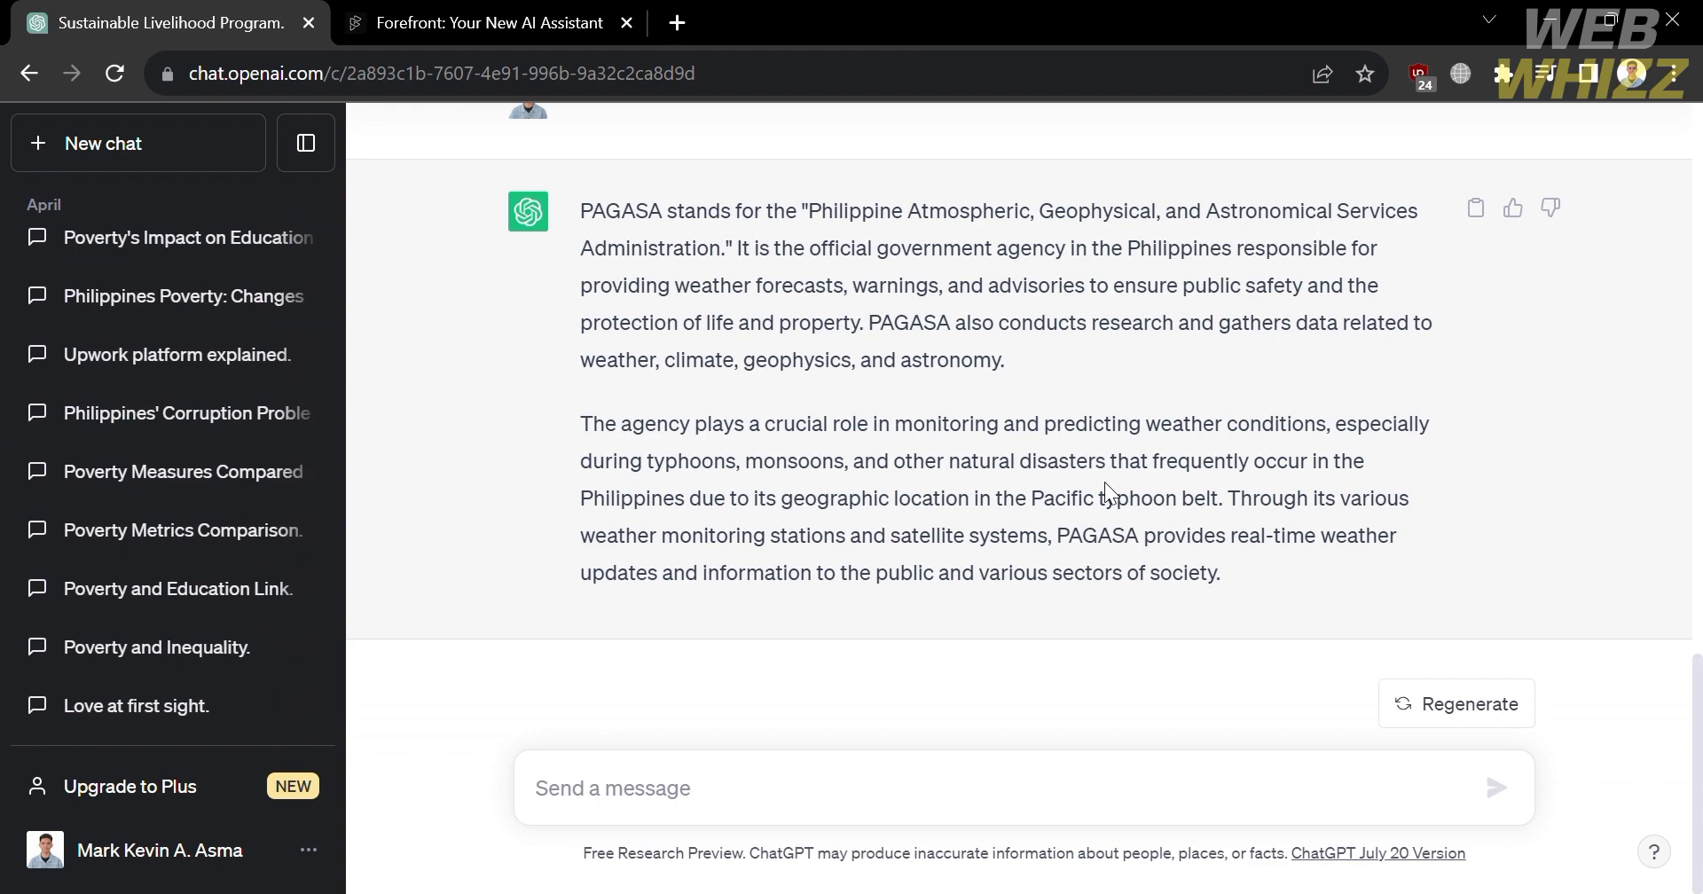
scroll(1107, 599, up, 1)
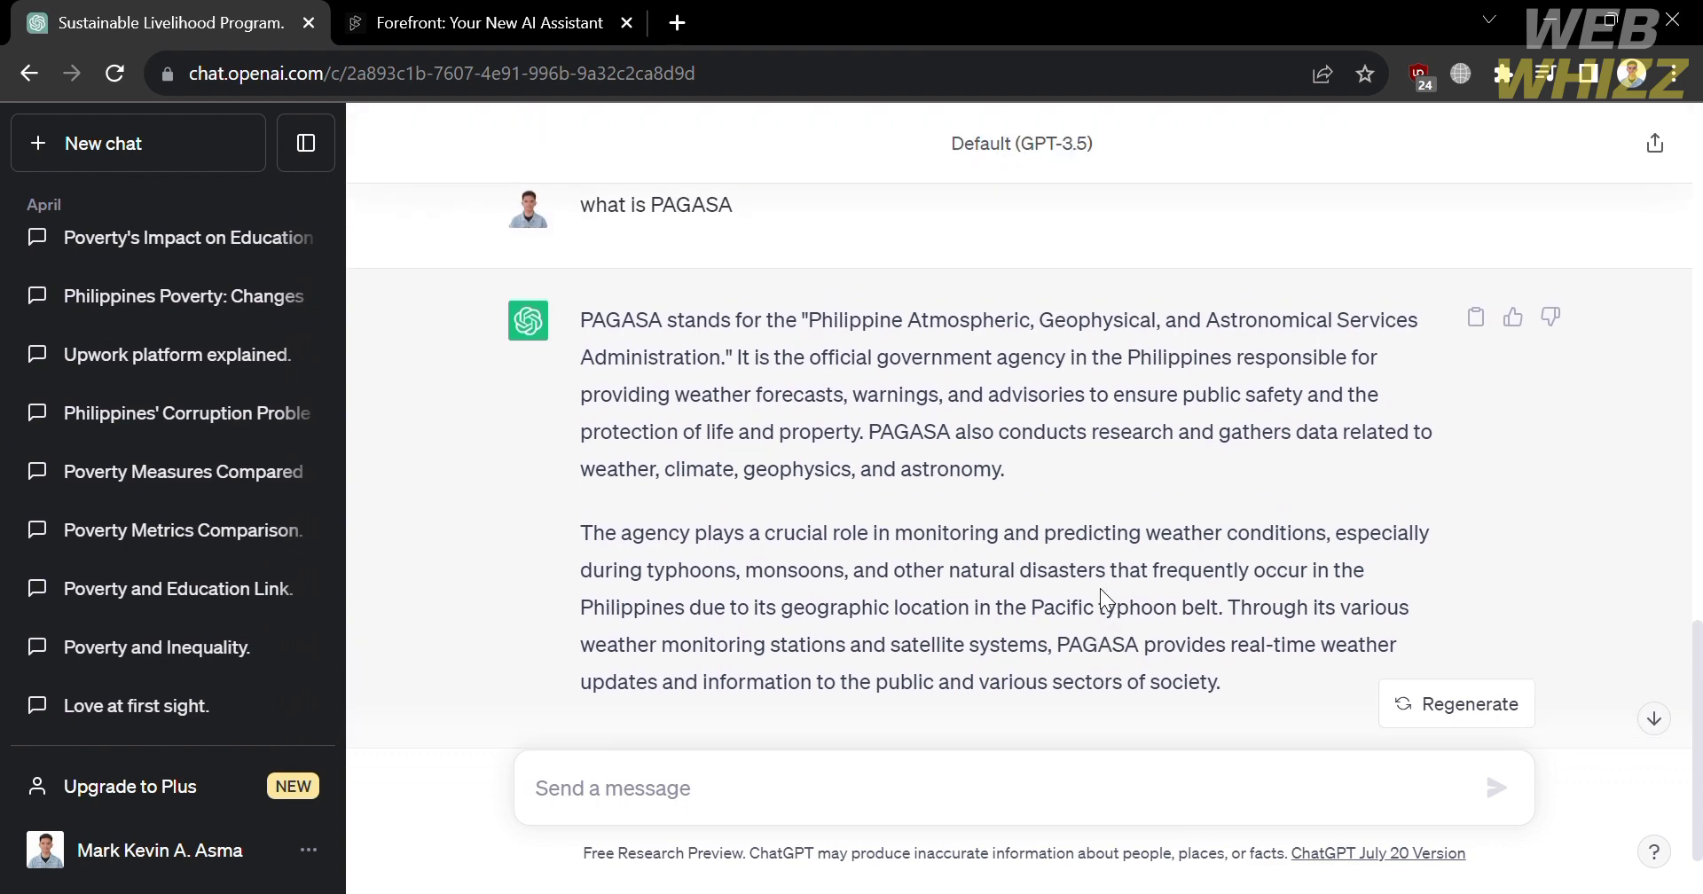
Start a fresh empty ChatGPT conversation and switch to the Forefront pricing page
scroll(1107, 598, down, 1)
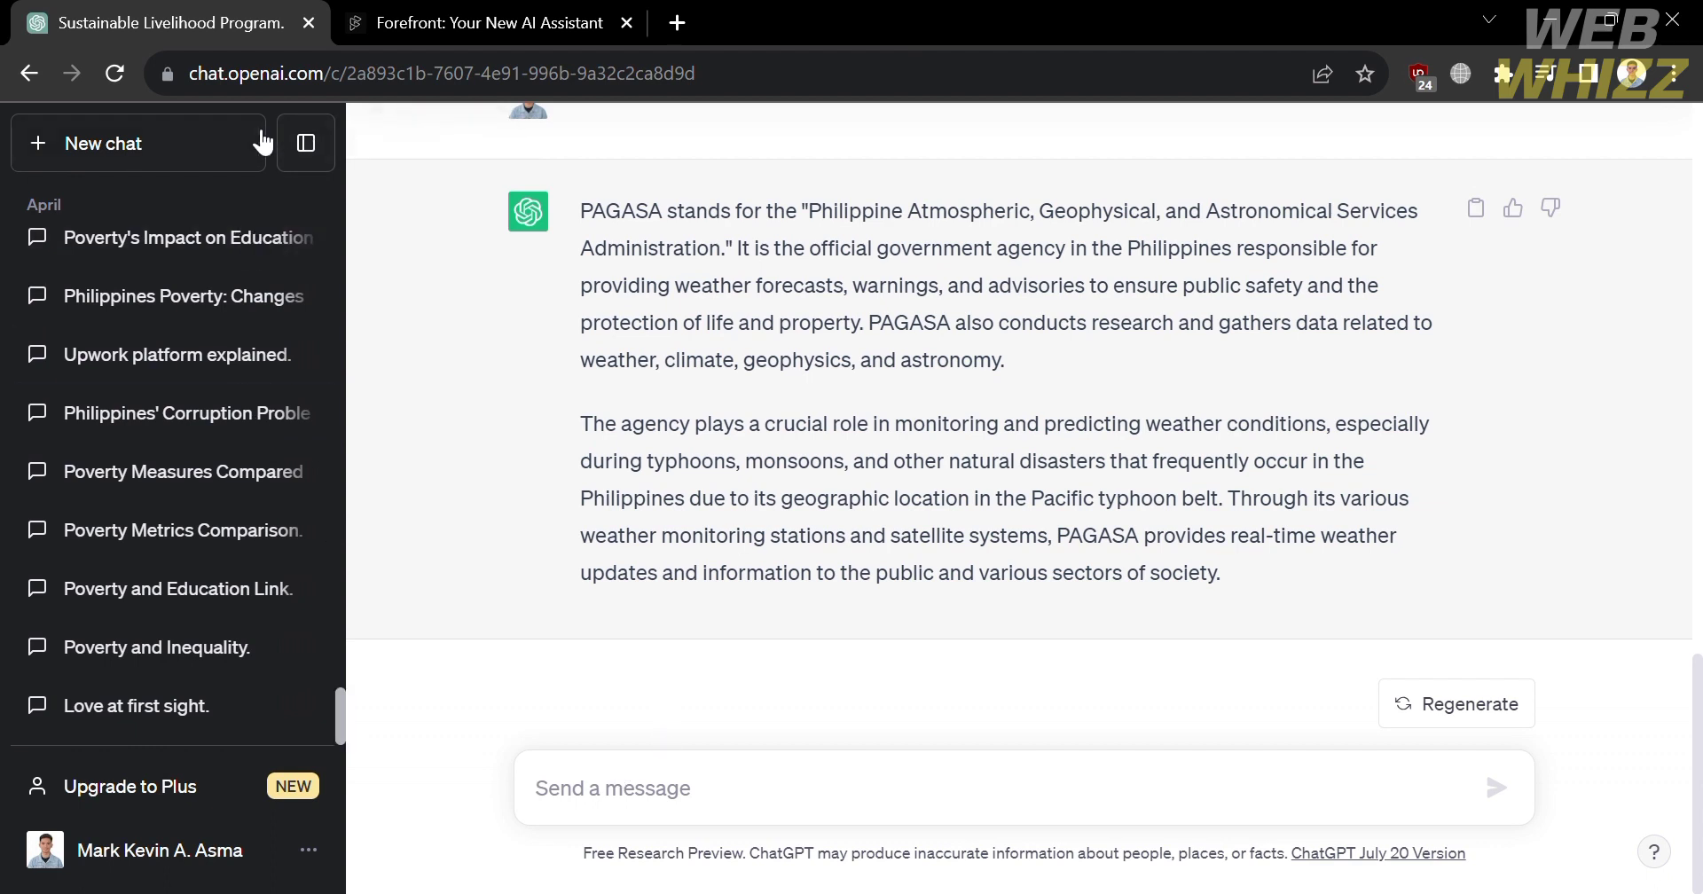
click(221, 155)
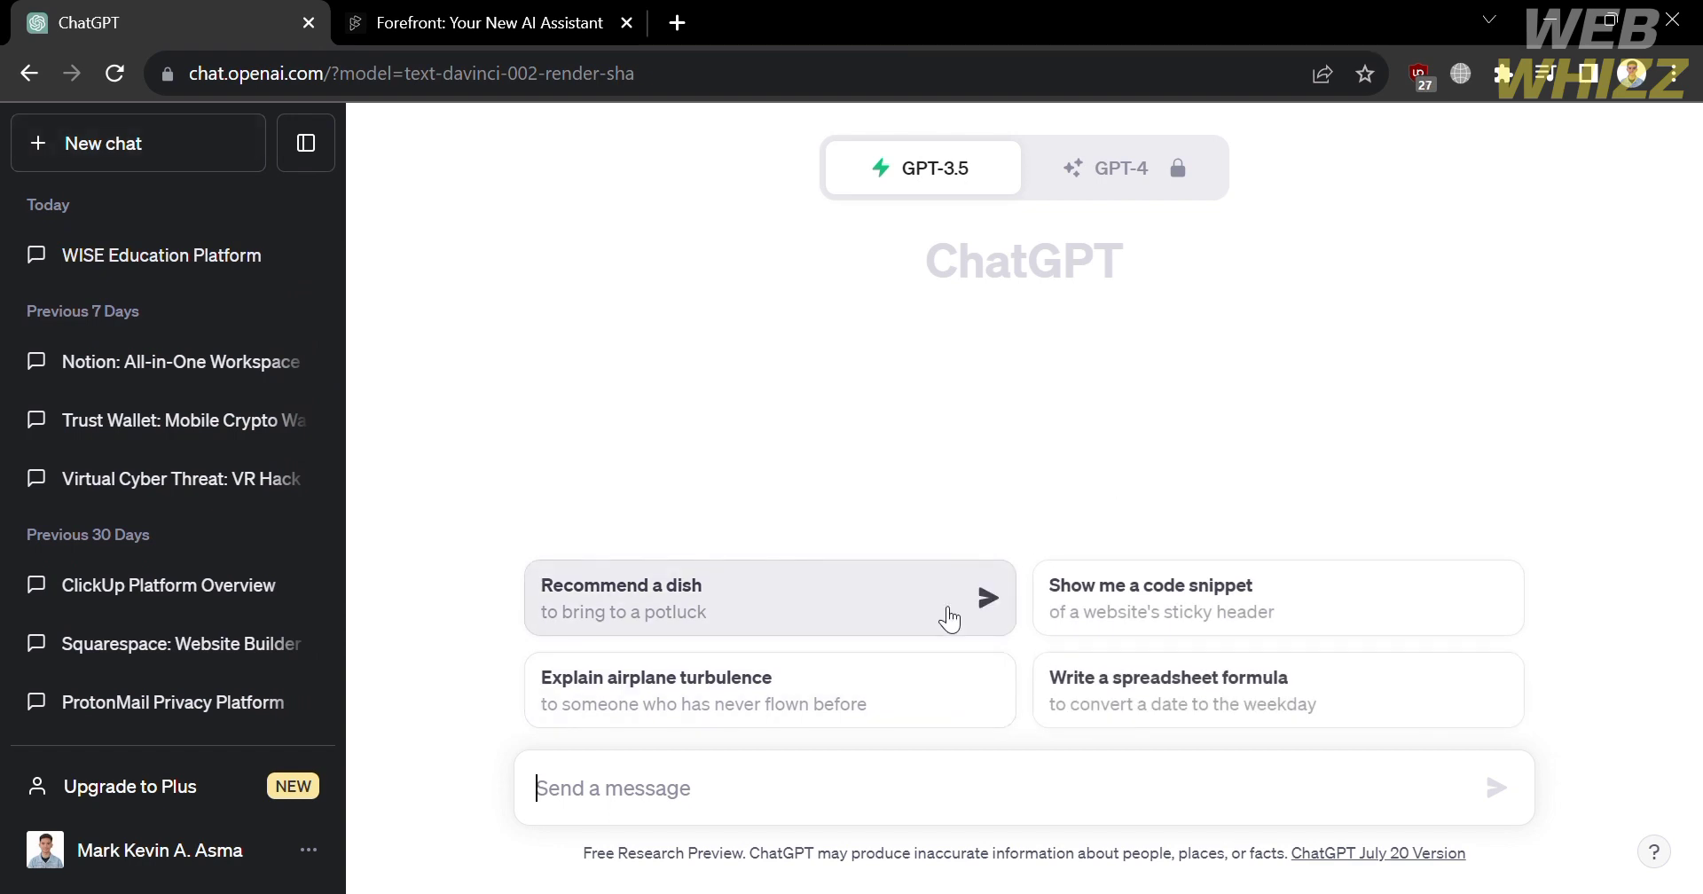
click(1222, 169)
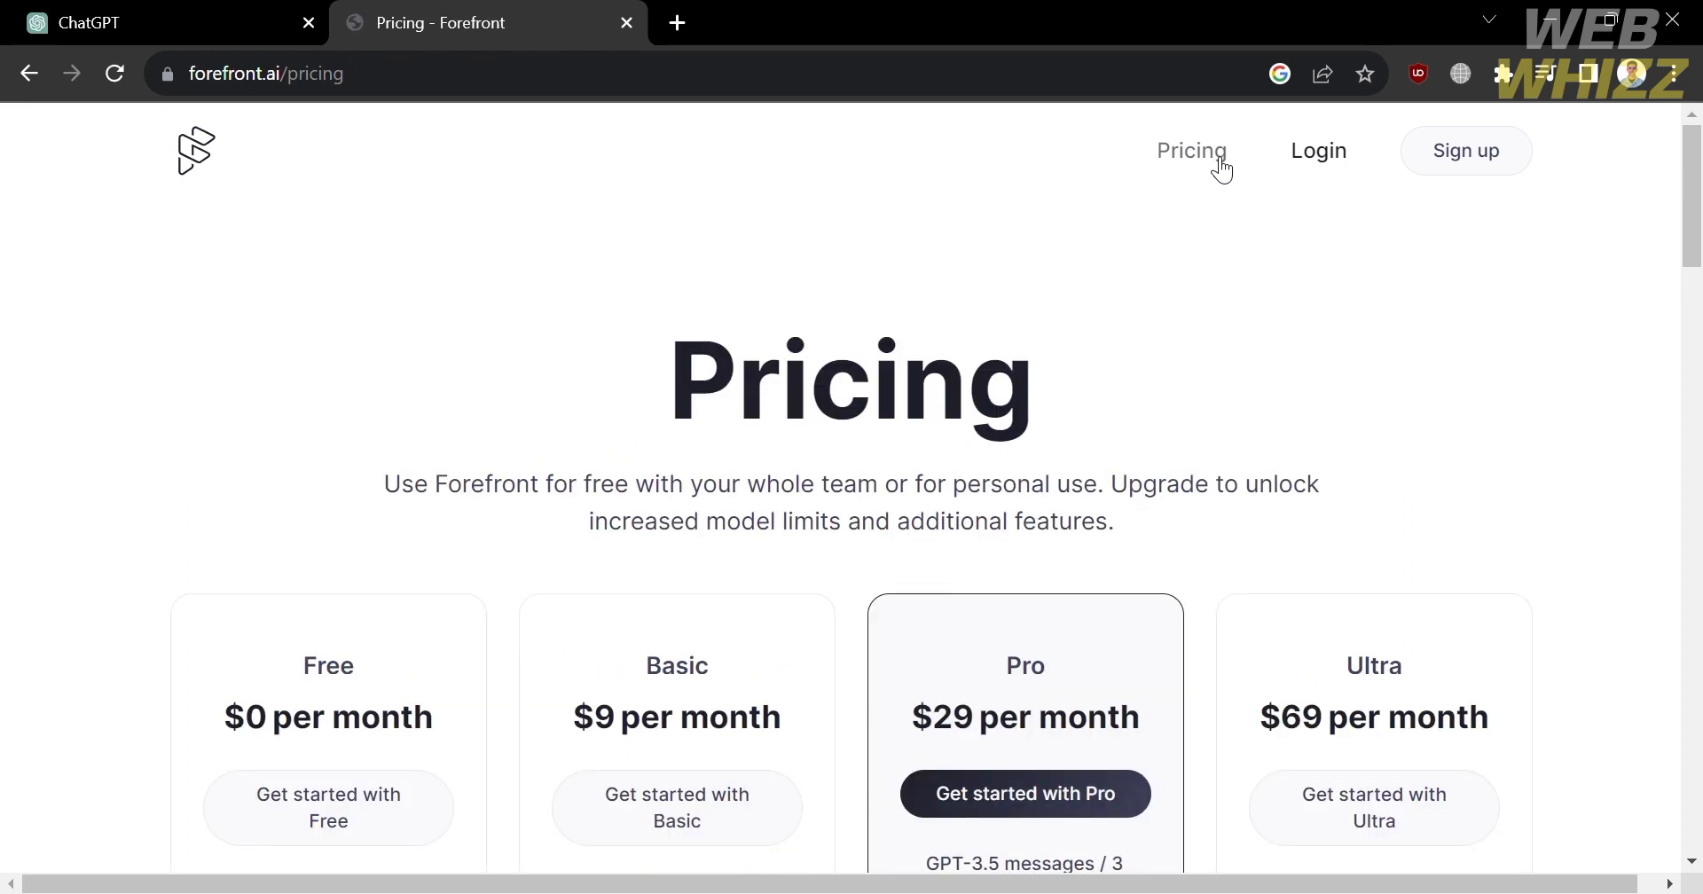
scroll(588, 748, down, 3)
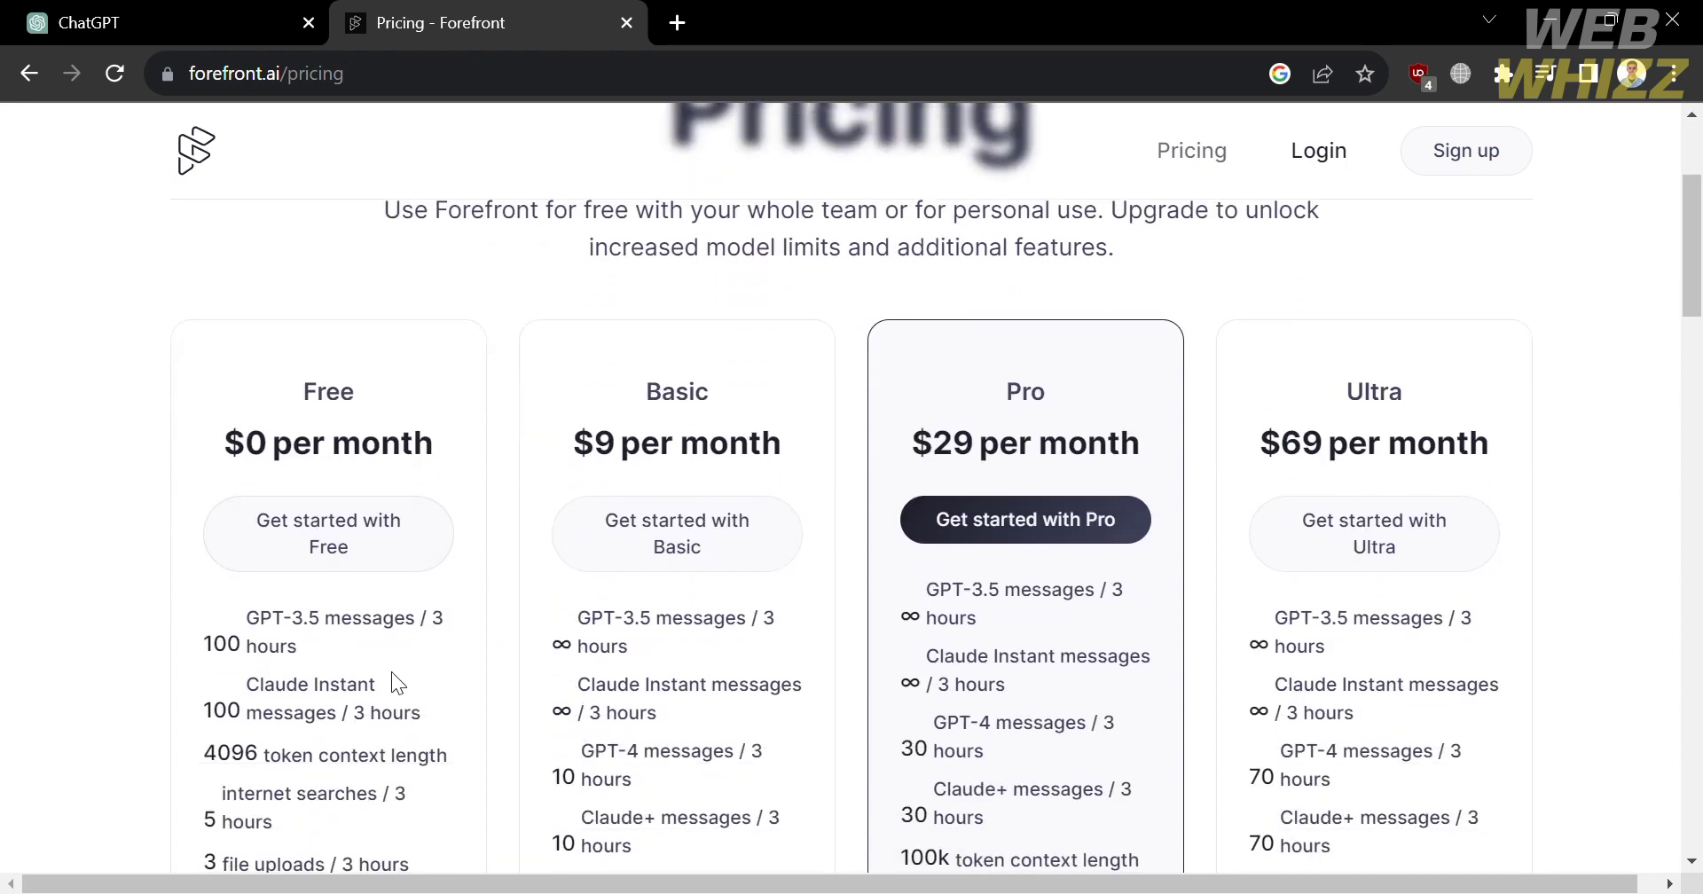
scroll(398, 735, down, 2)
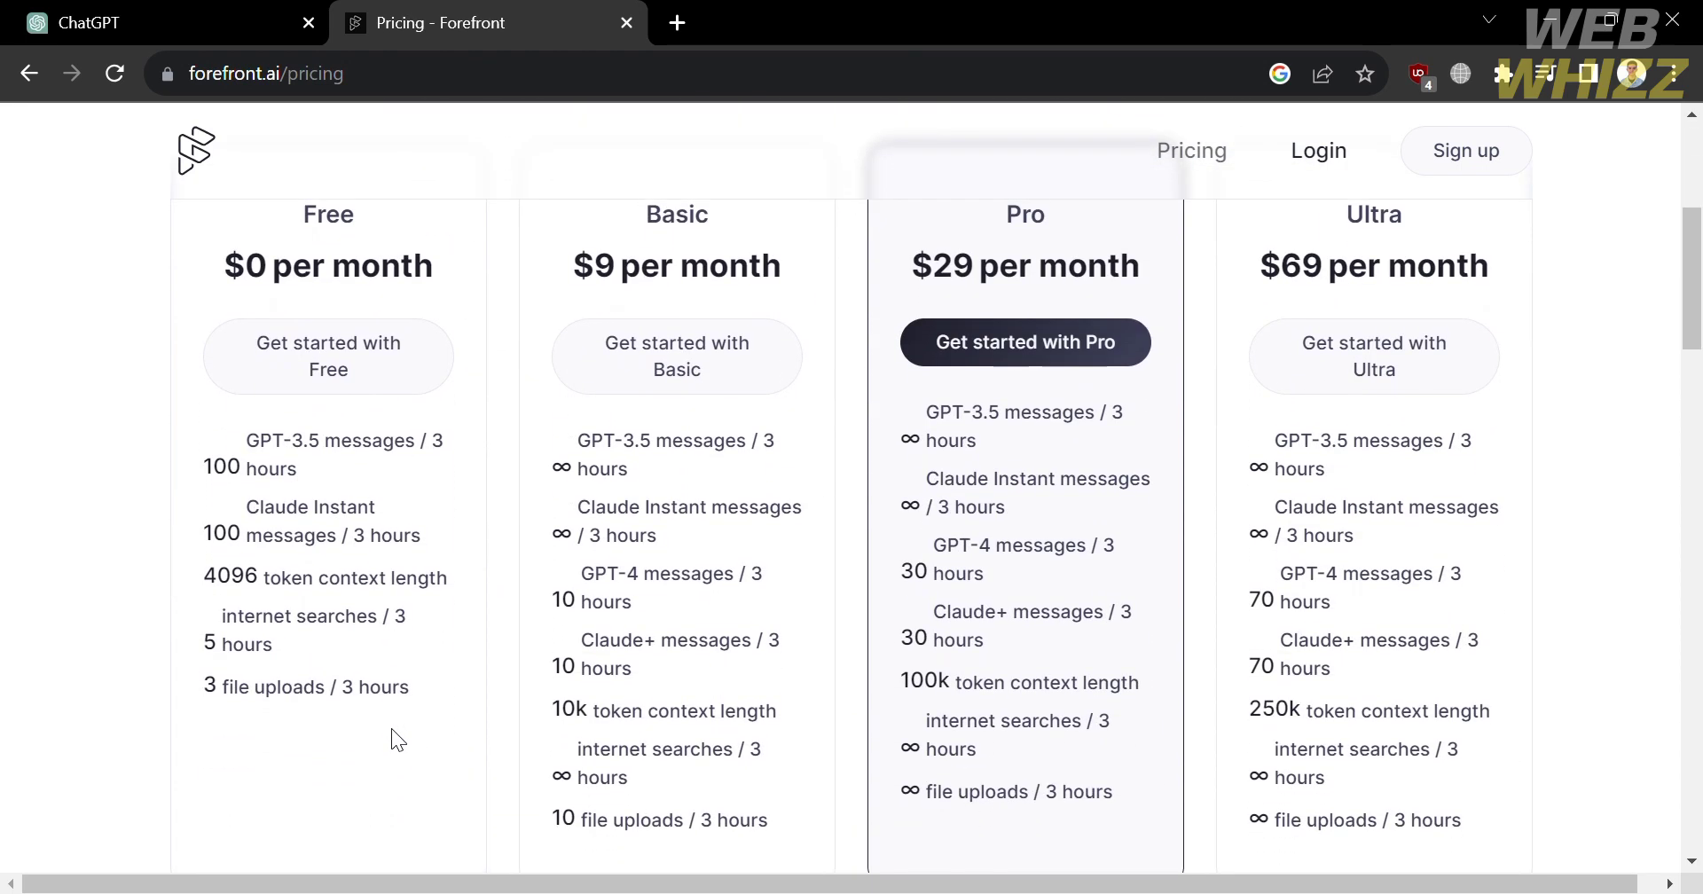
scroll(456, 377, up, 1)
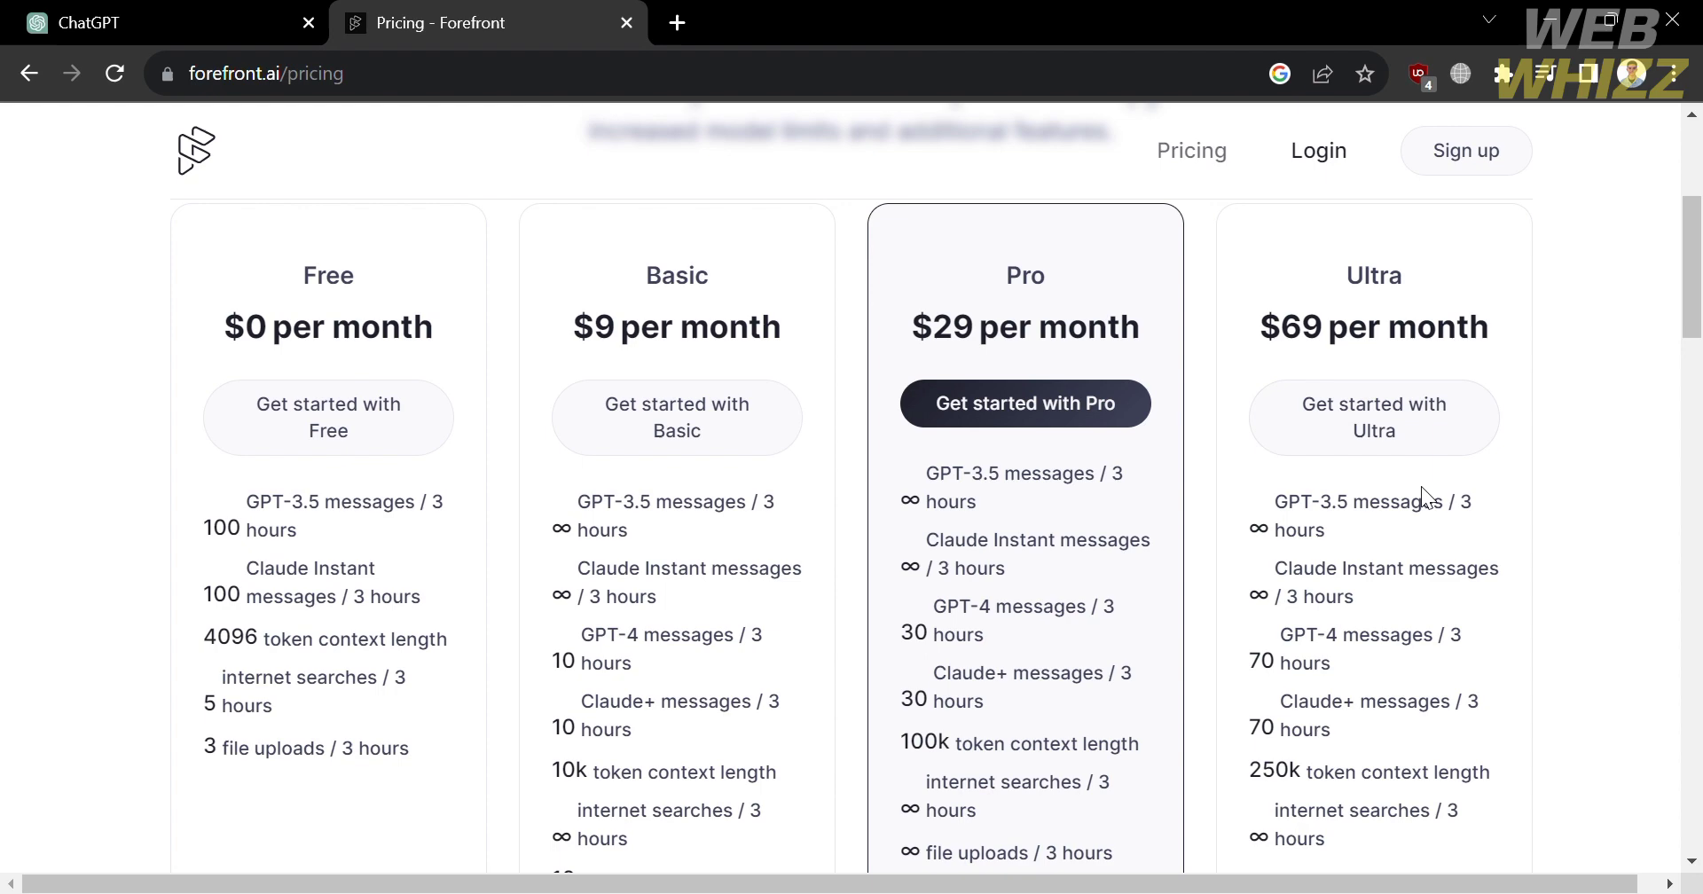
scroll(1421, 486, down, 6)
scroll(1421, 486, up, 3)
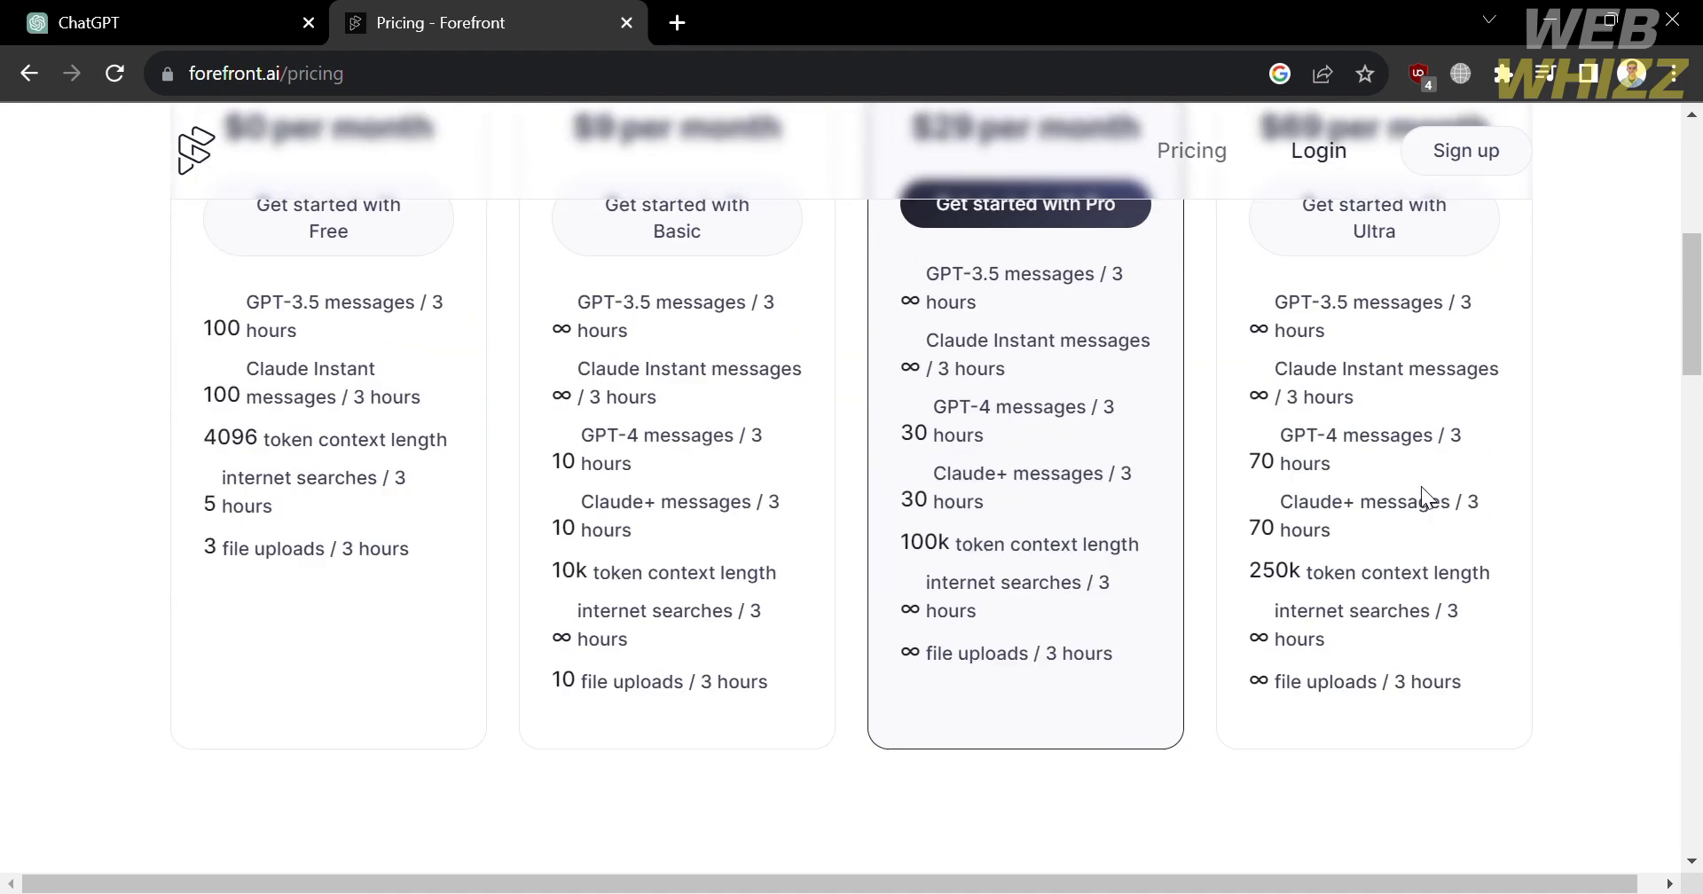
scroll(1422, 486, up, 6)
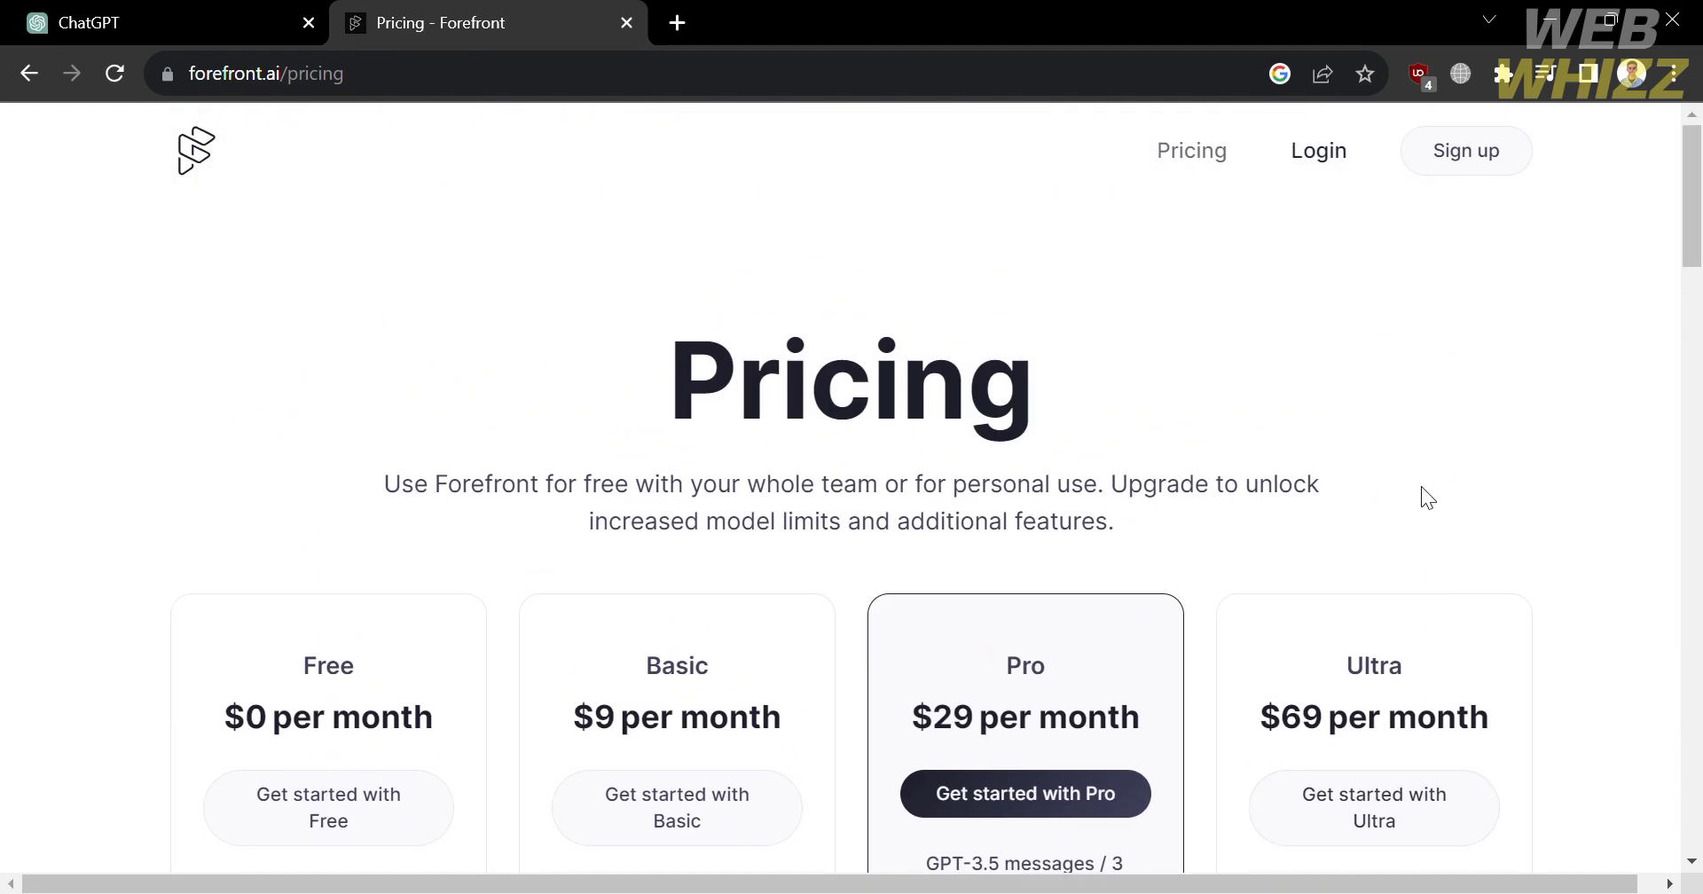
scroll(1424, 497, down, 6)
scroll(1424, 496, up, 6)
Open the Create your account form and sign up with a Google account
click(1465, 166)
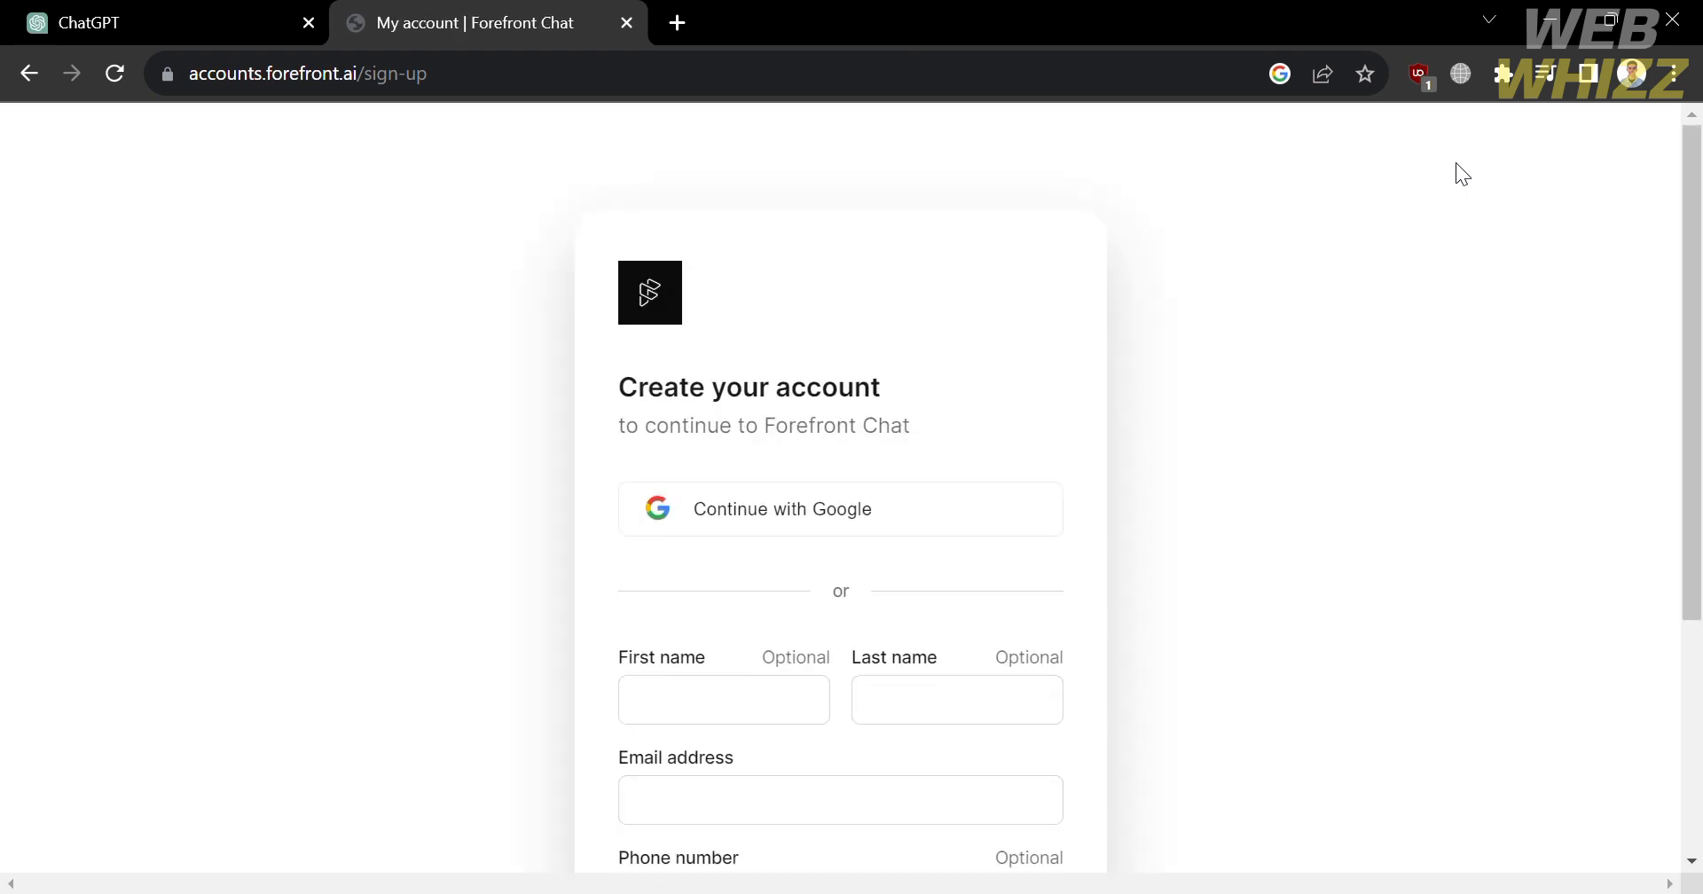
scroll(1008, 564, down, 3)
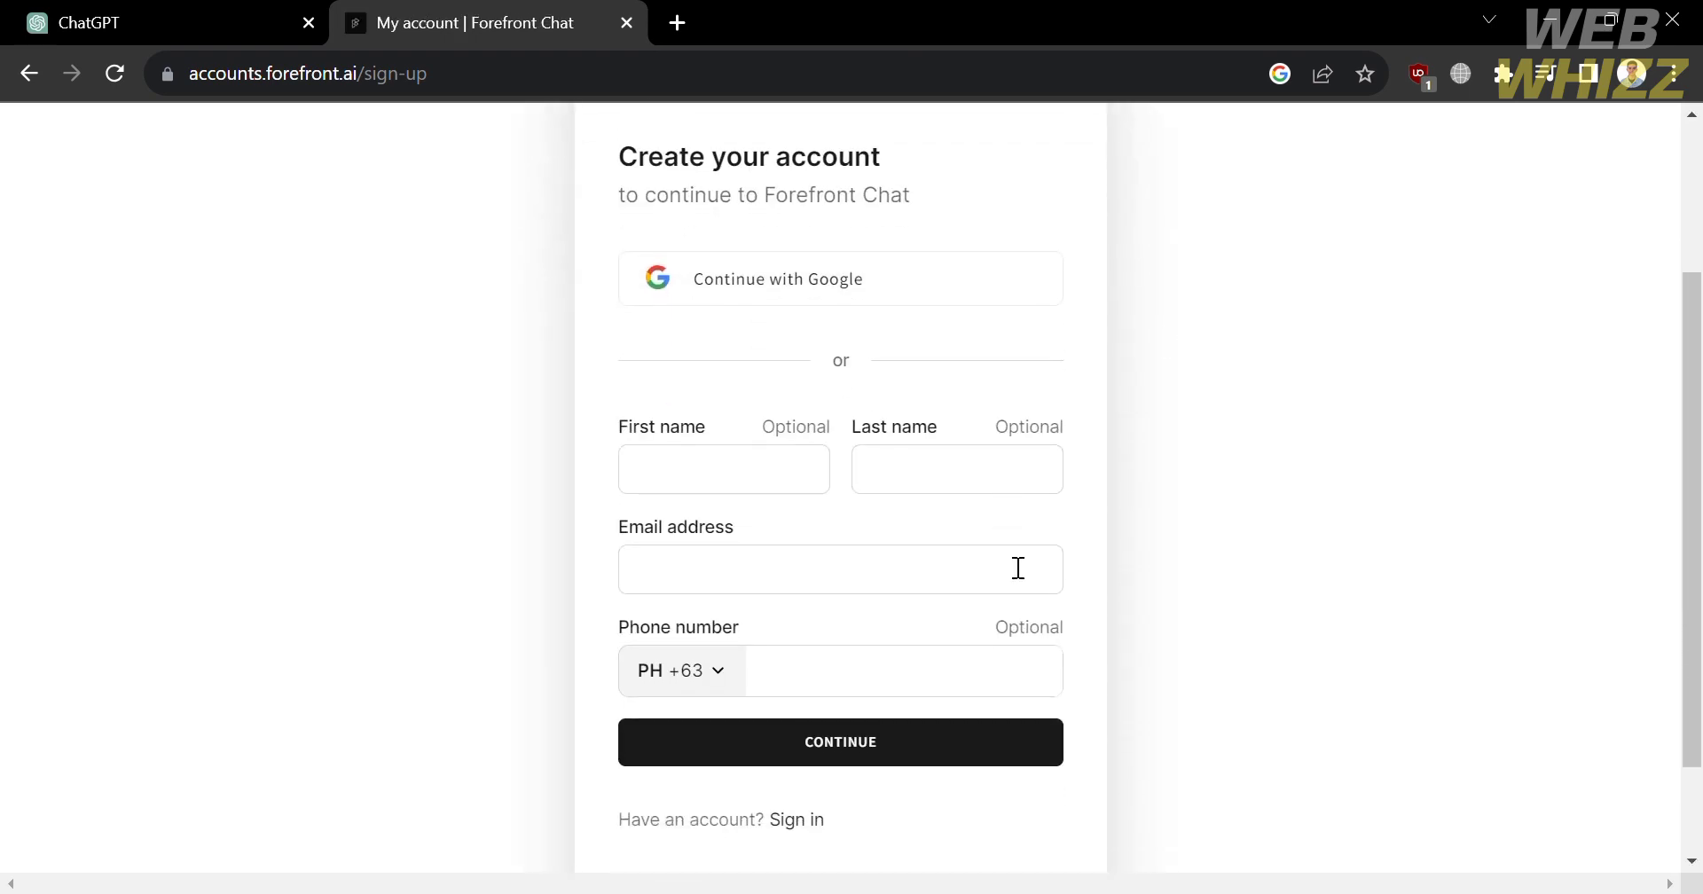
scroll(738, 484, up, 1)
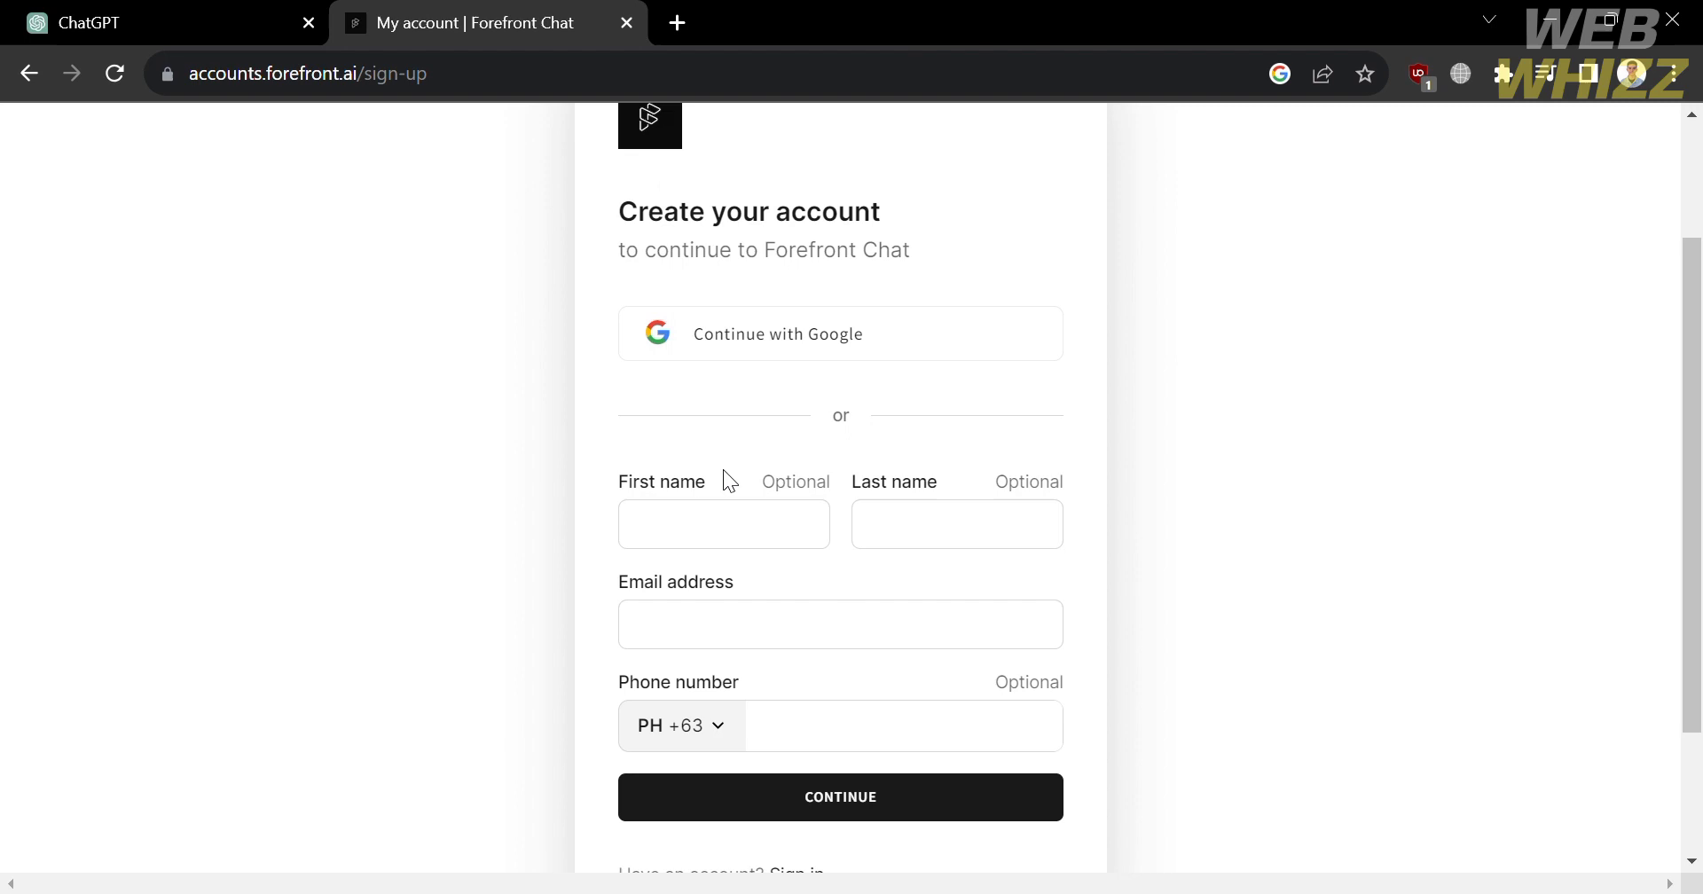
scroll(796, 707, down, 3)
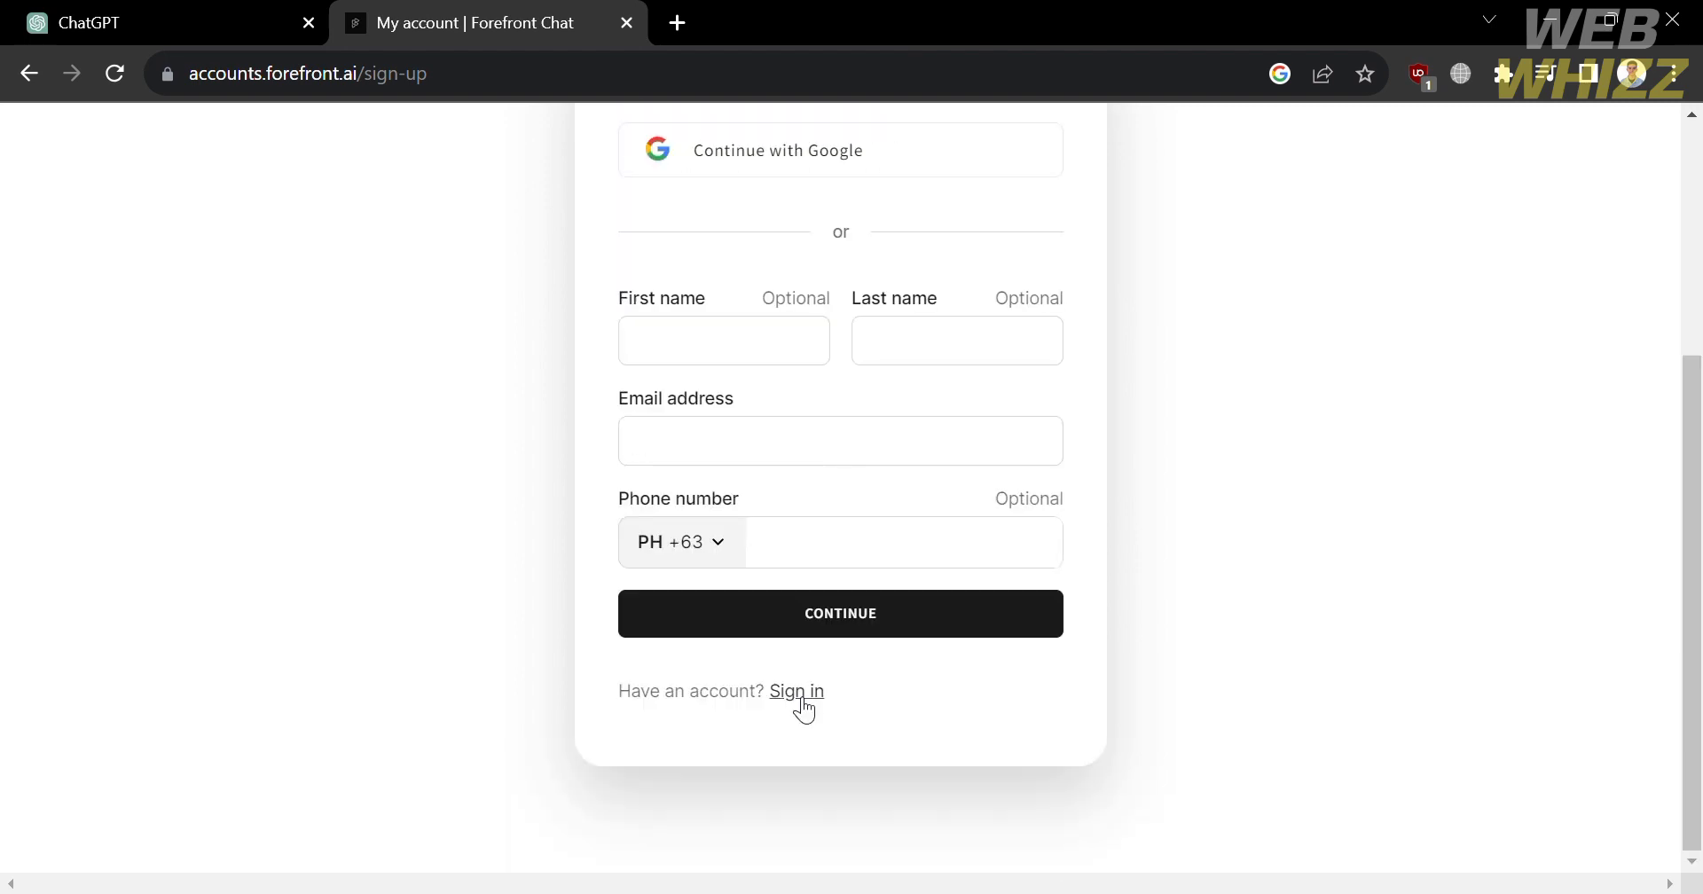
scroll(803, 708, up, 4)
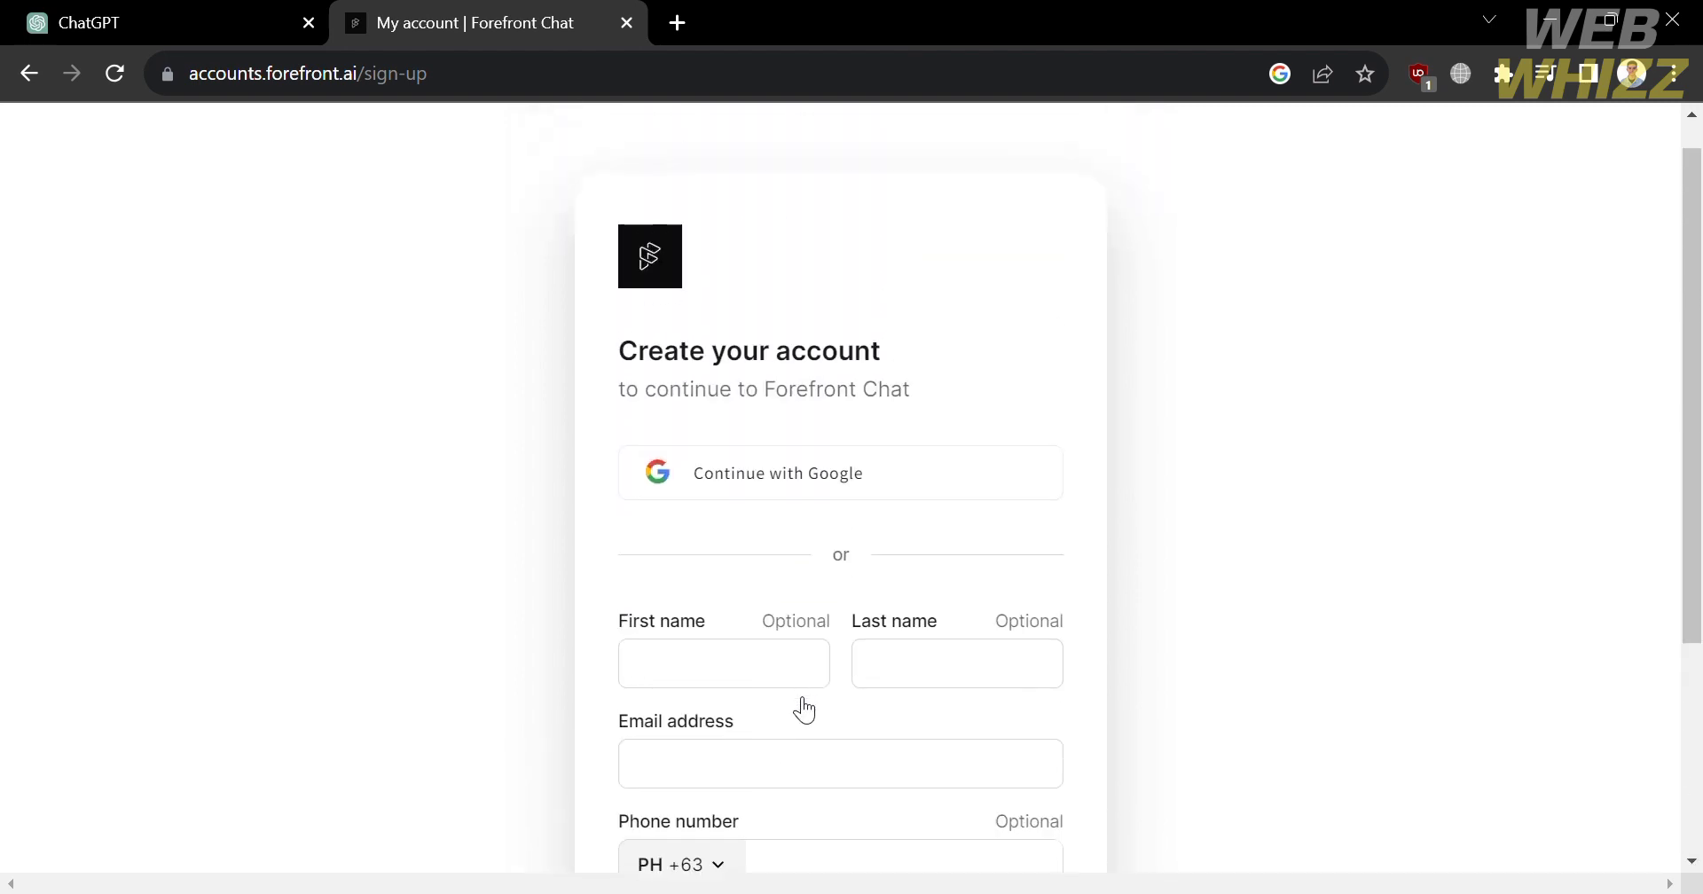
click(833, 494)
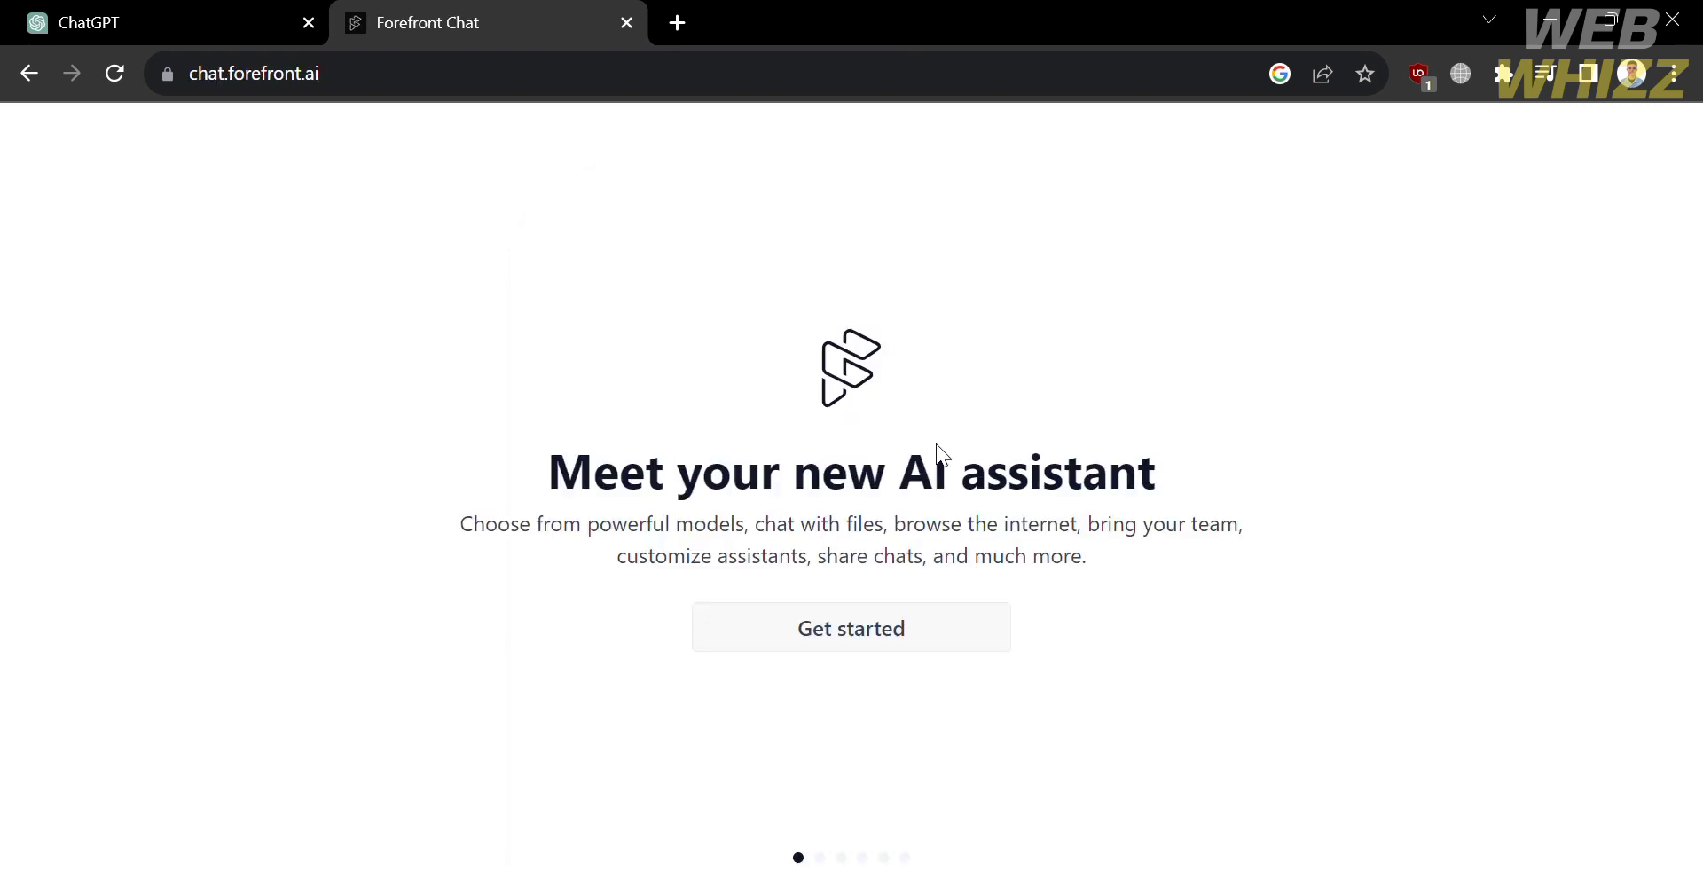
Complete onboarding choosing Personal use, Dark style and the Free plan, skipping stay-updated
click(944, 646)
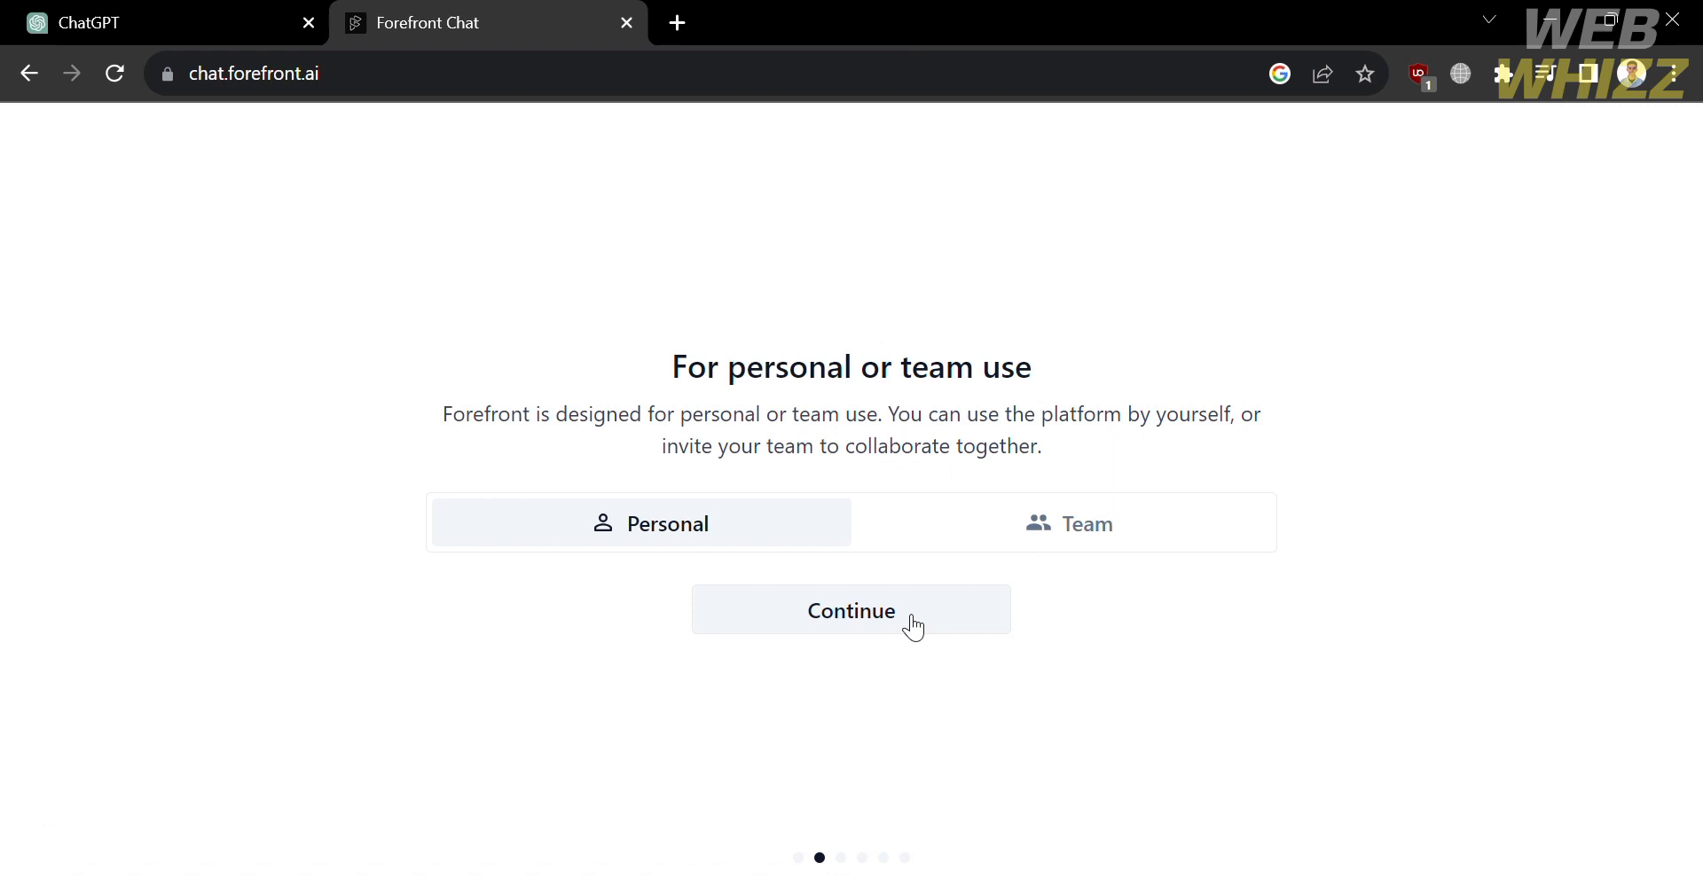
click(912, 627)
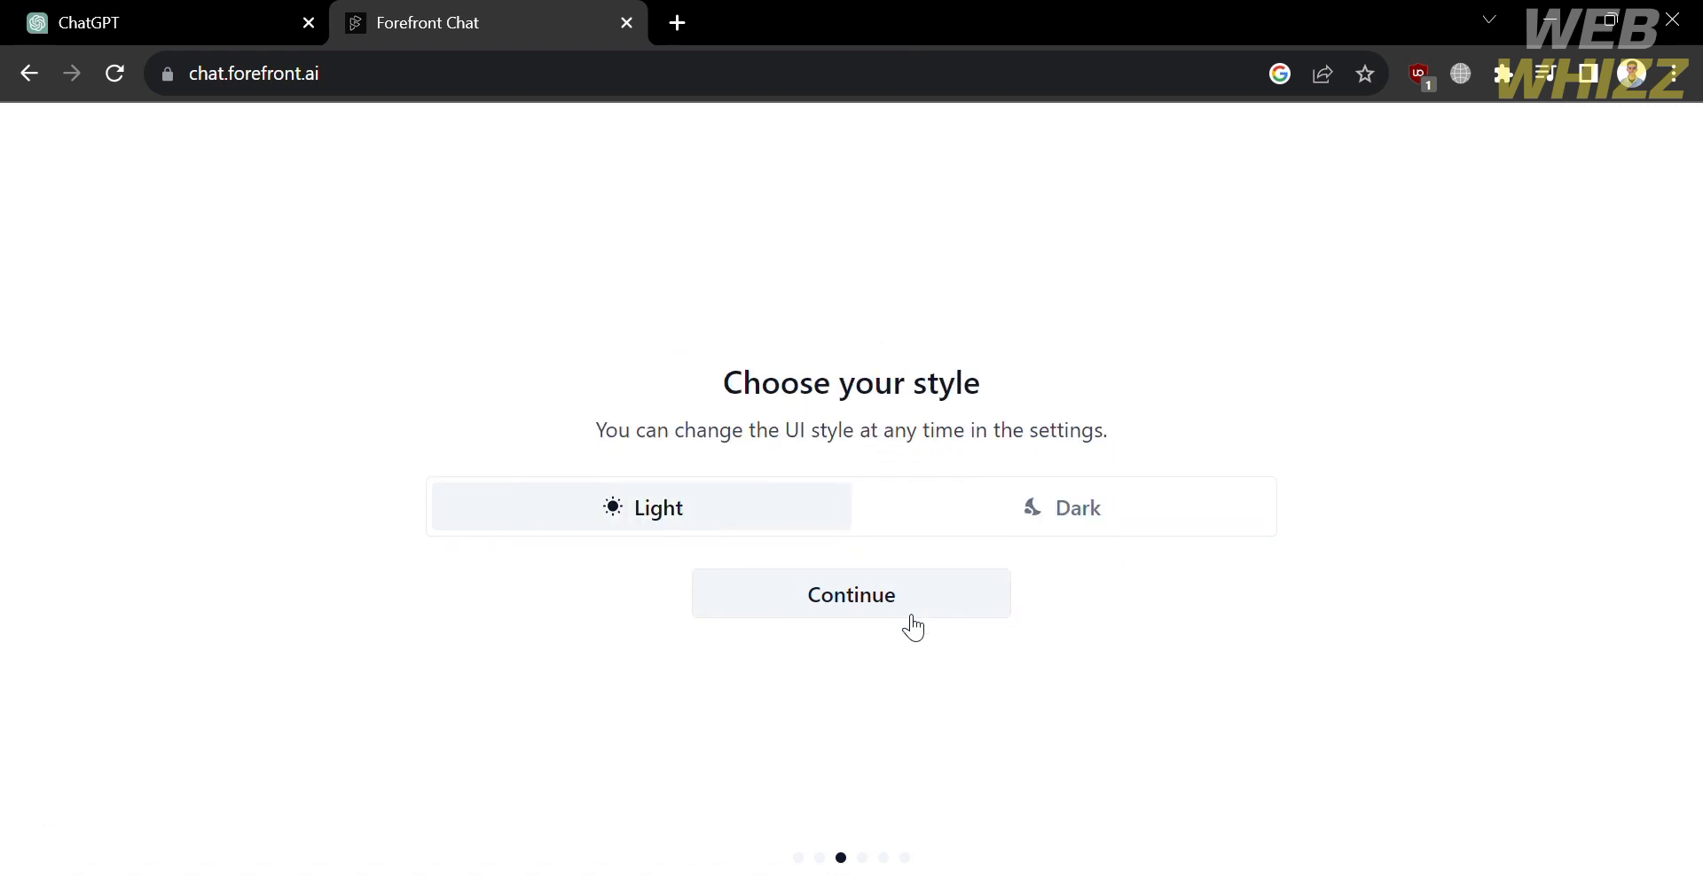
click(1069, 531)
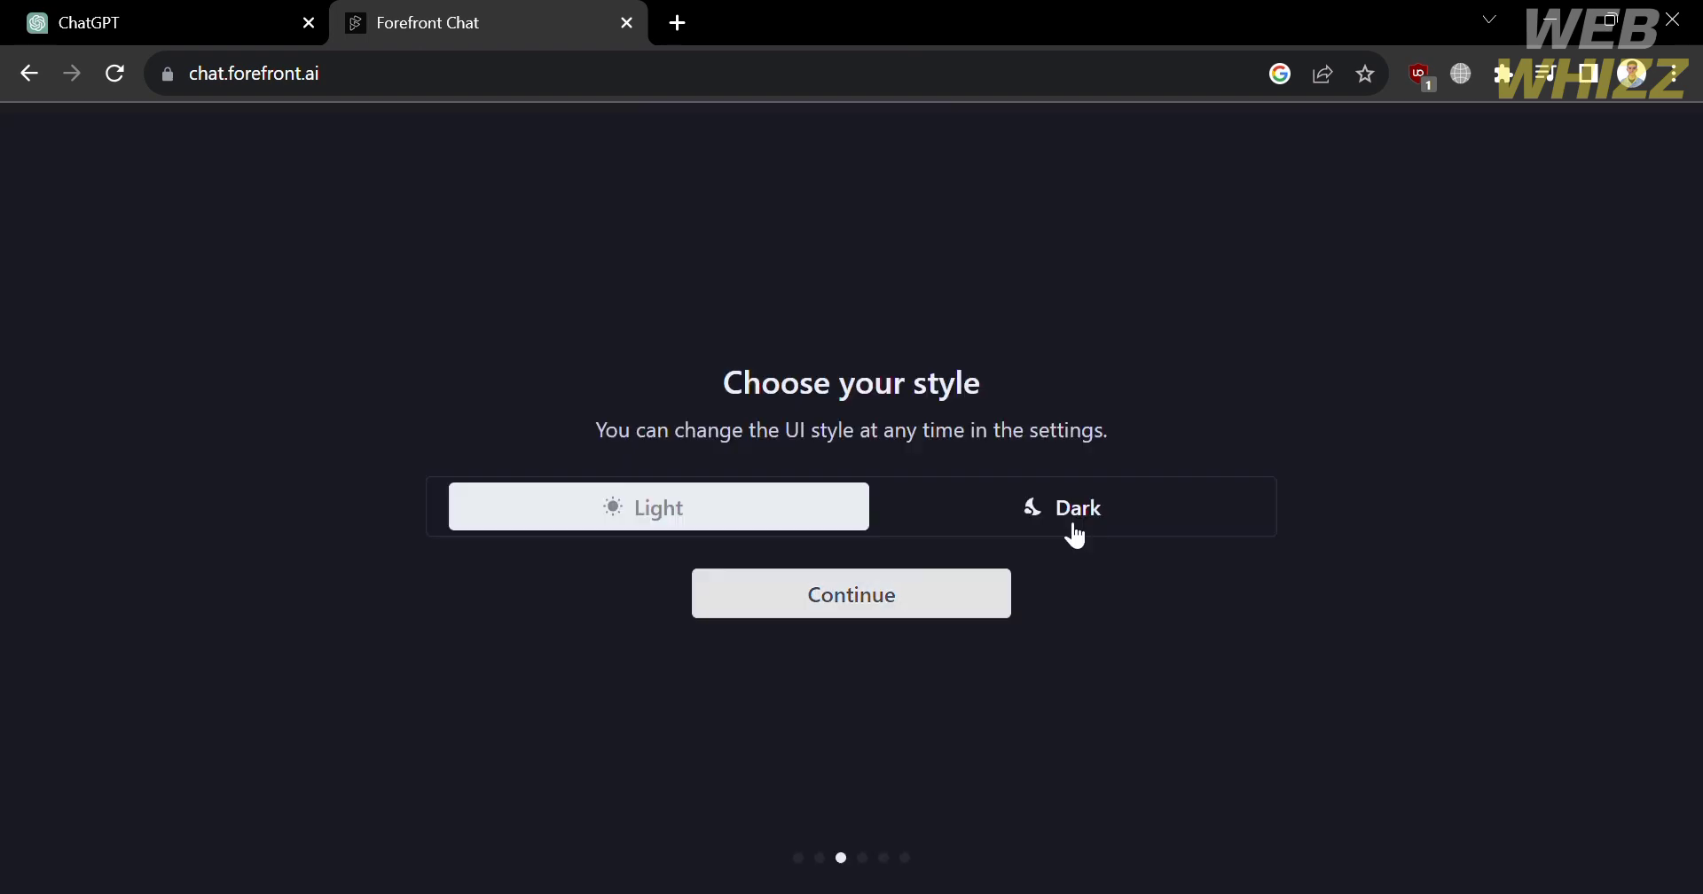
click(944, 606)
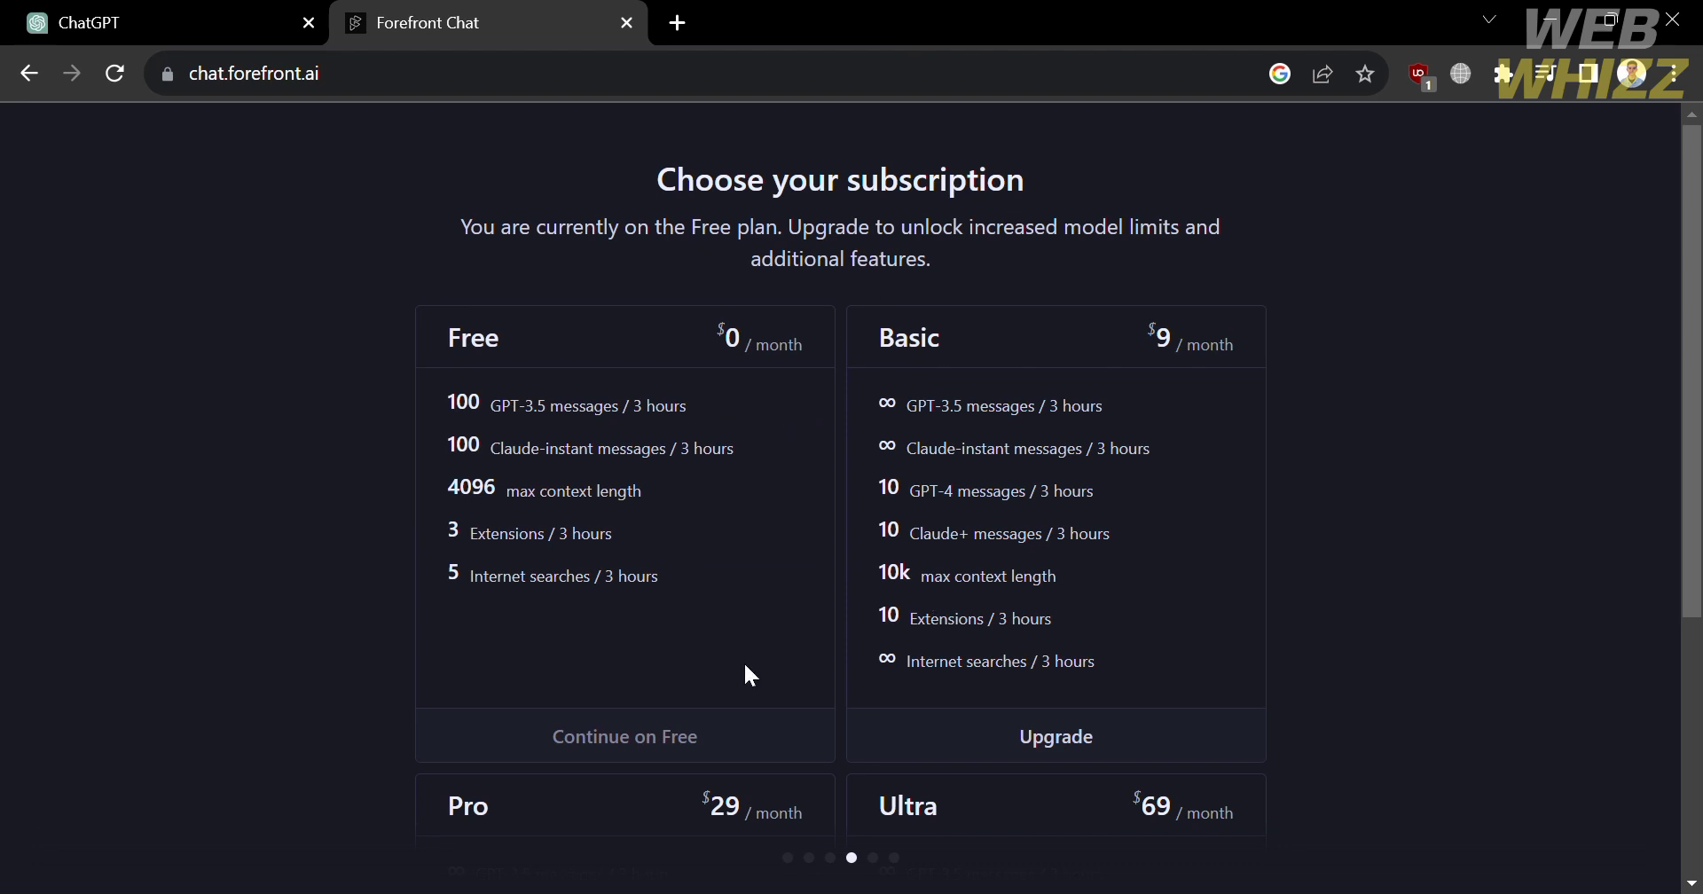
click(695, 745)
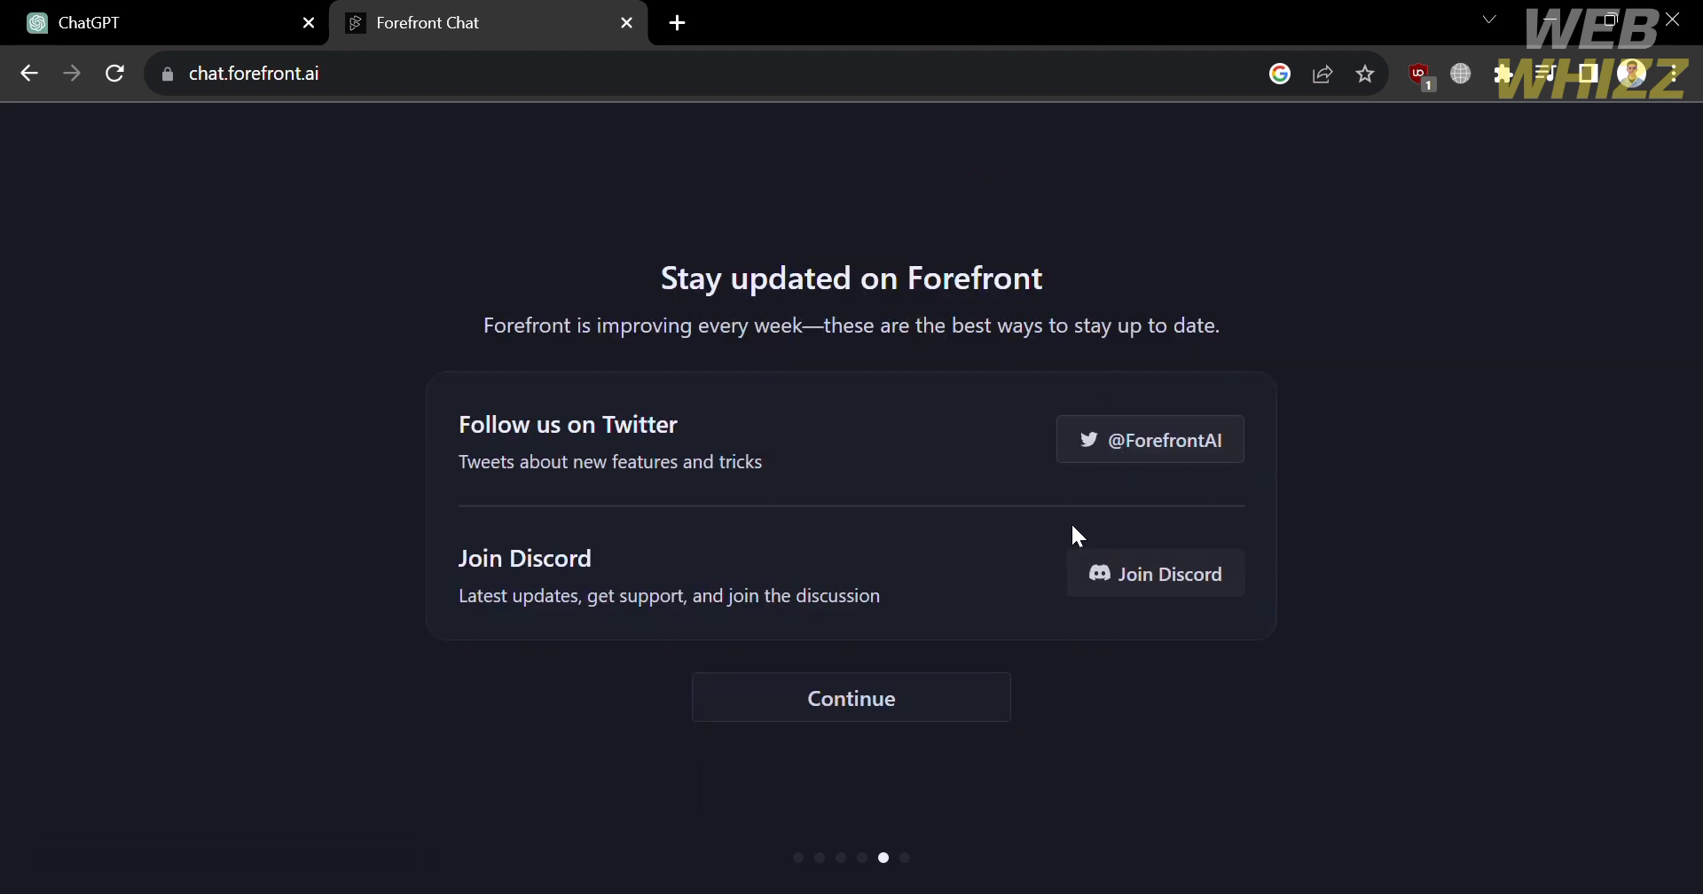
click(882, 699)
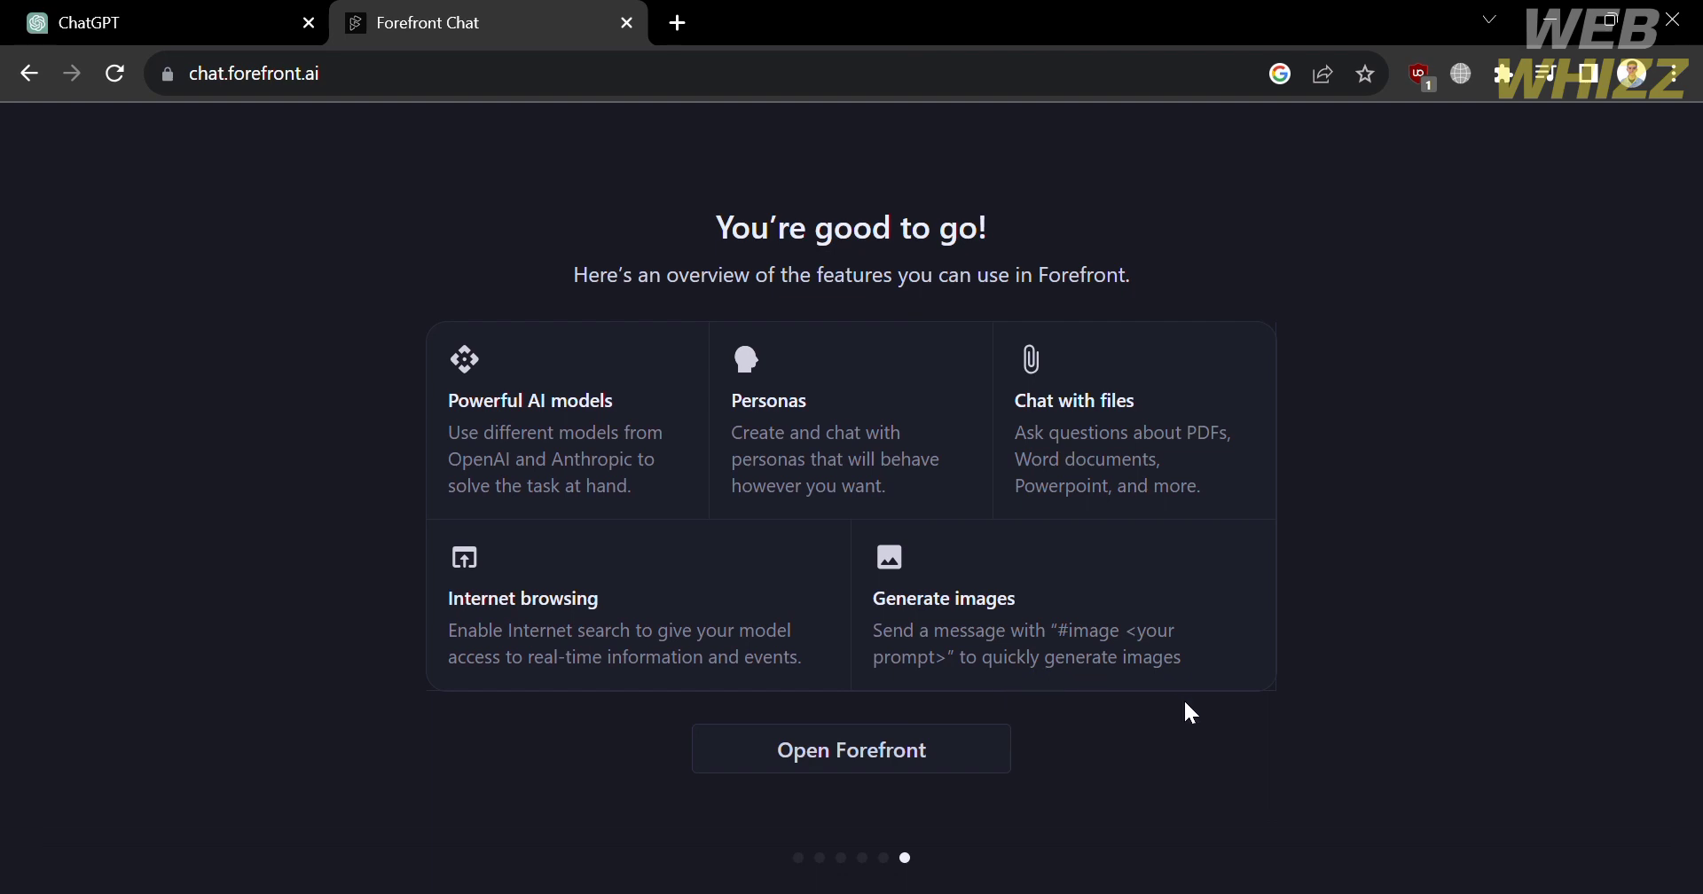
Open the chat workspace and add a My chats folder named 'Work', browsing the emoji picker
click(909, 744)
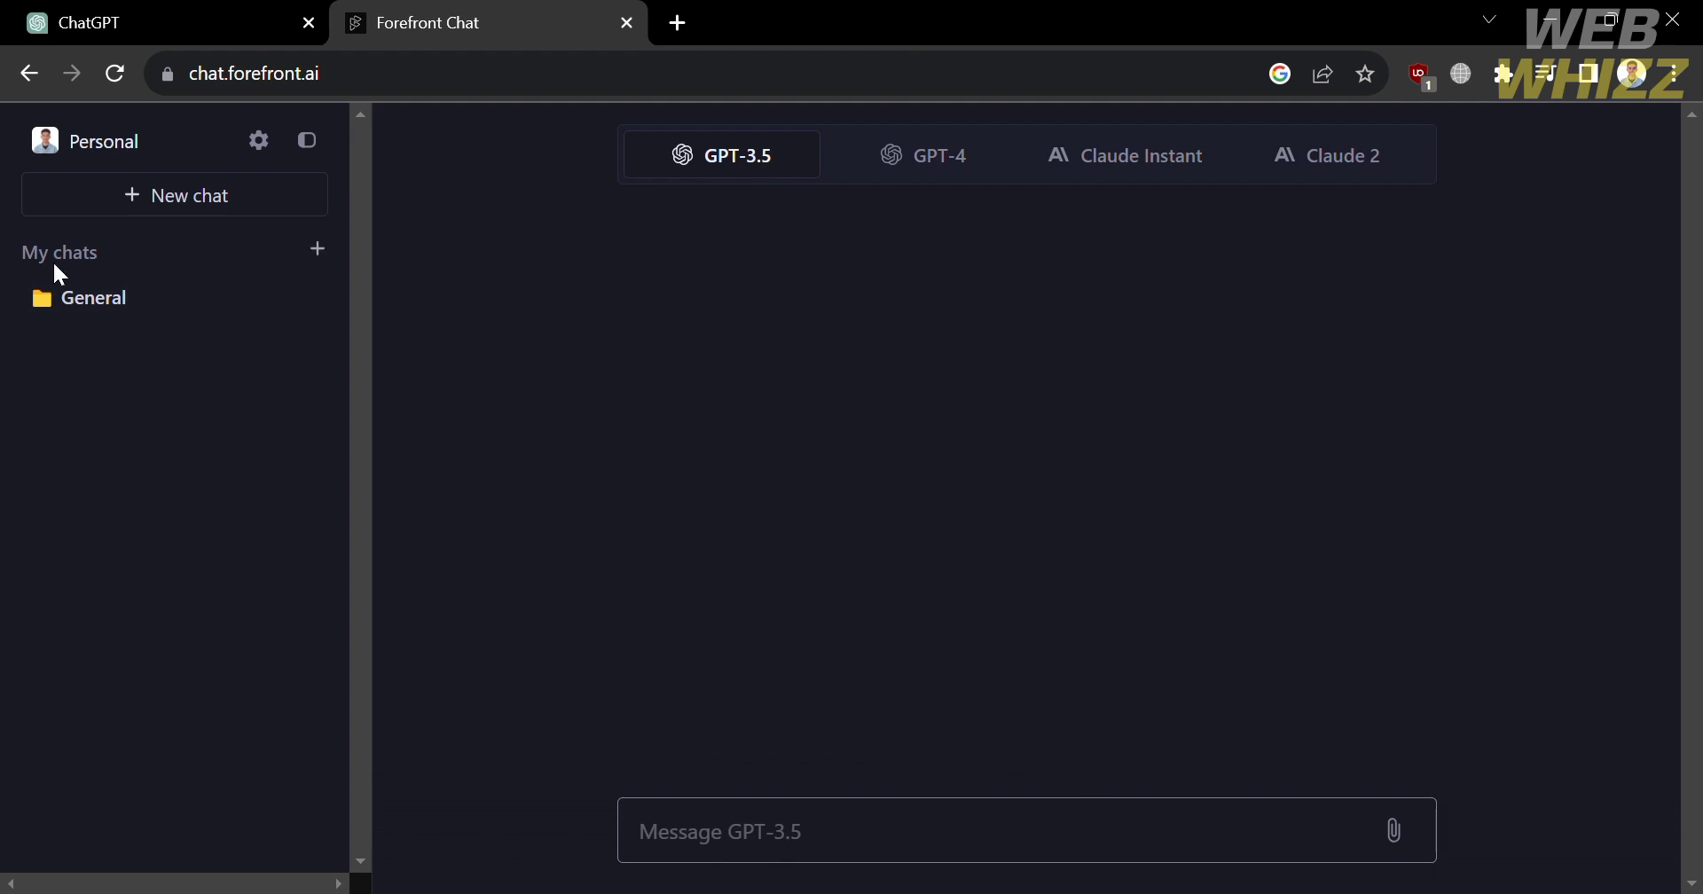
click(319, 252)
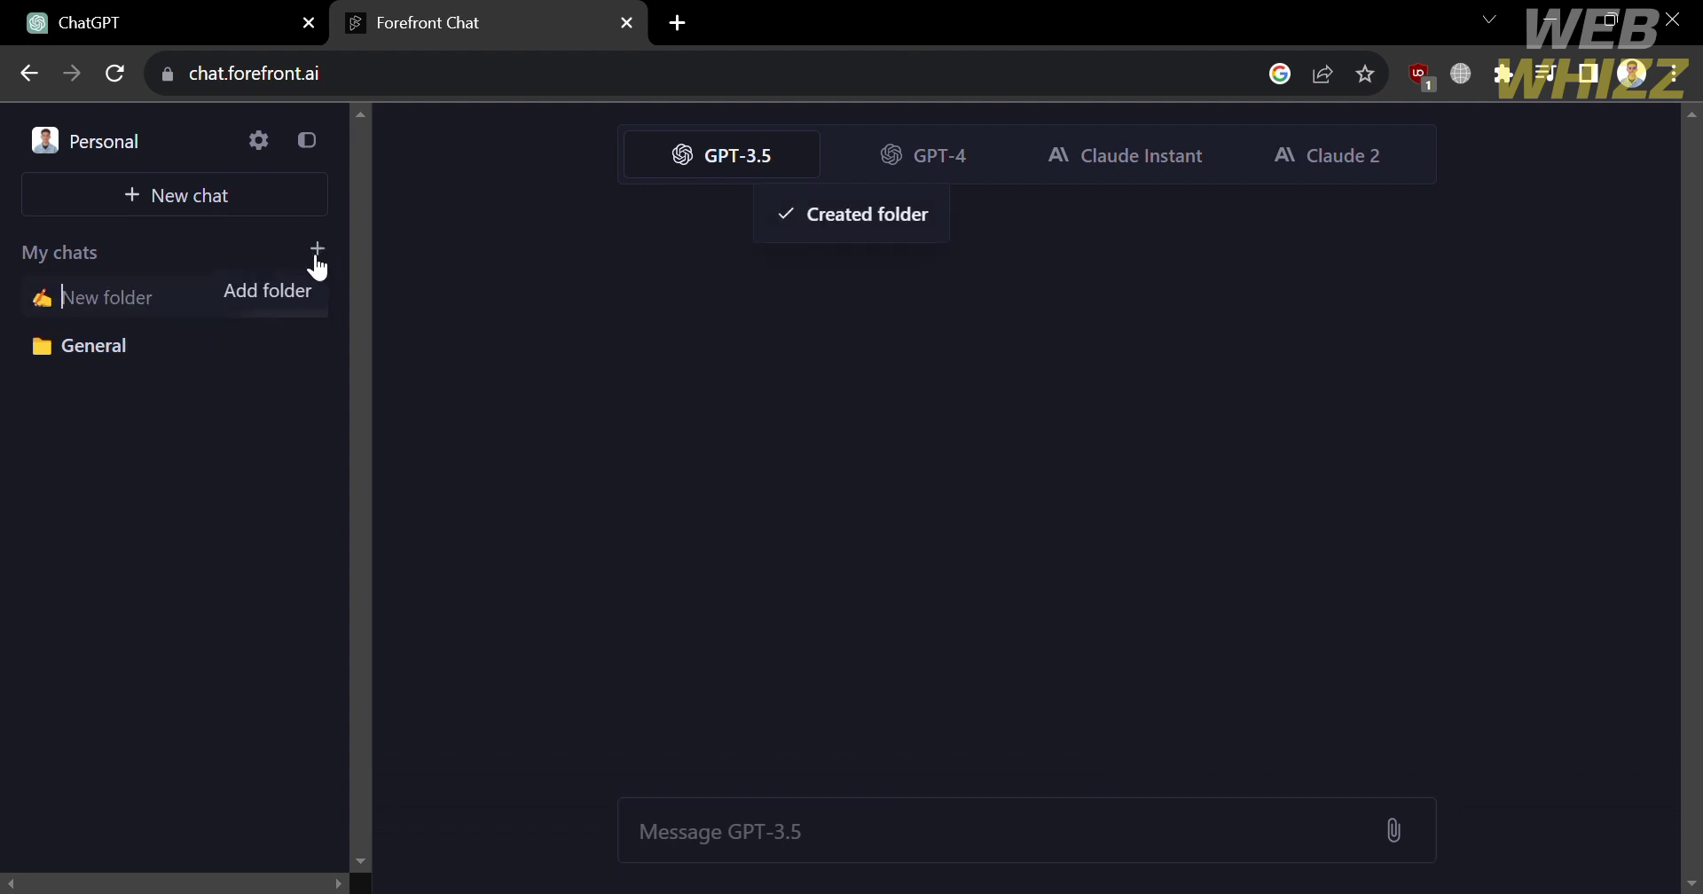
click(51, 306)
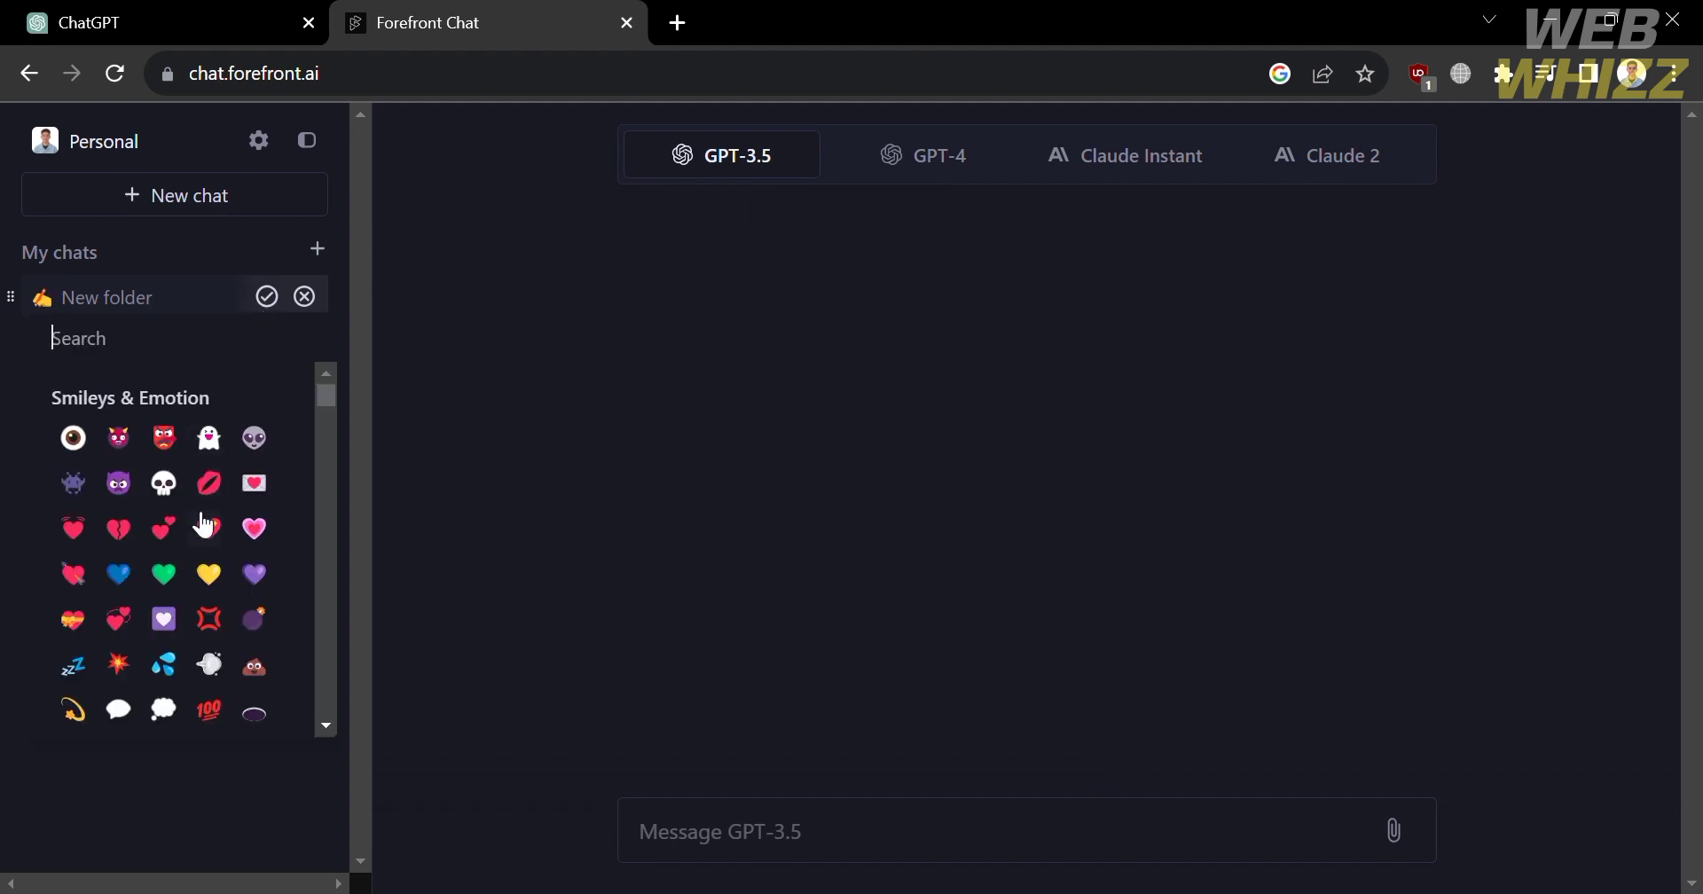
scroll(205, 525, down, 2)
scroll(205, 525, down, 10)
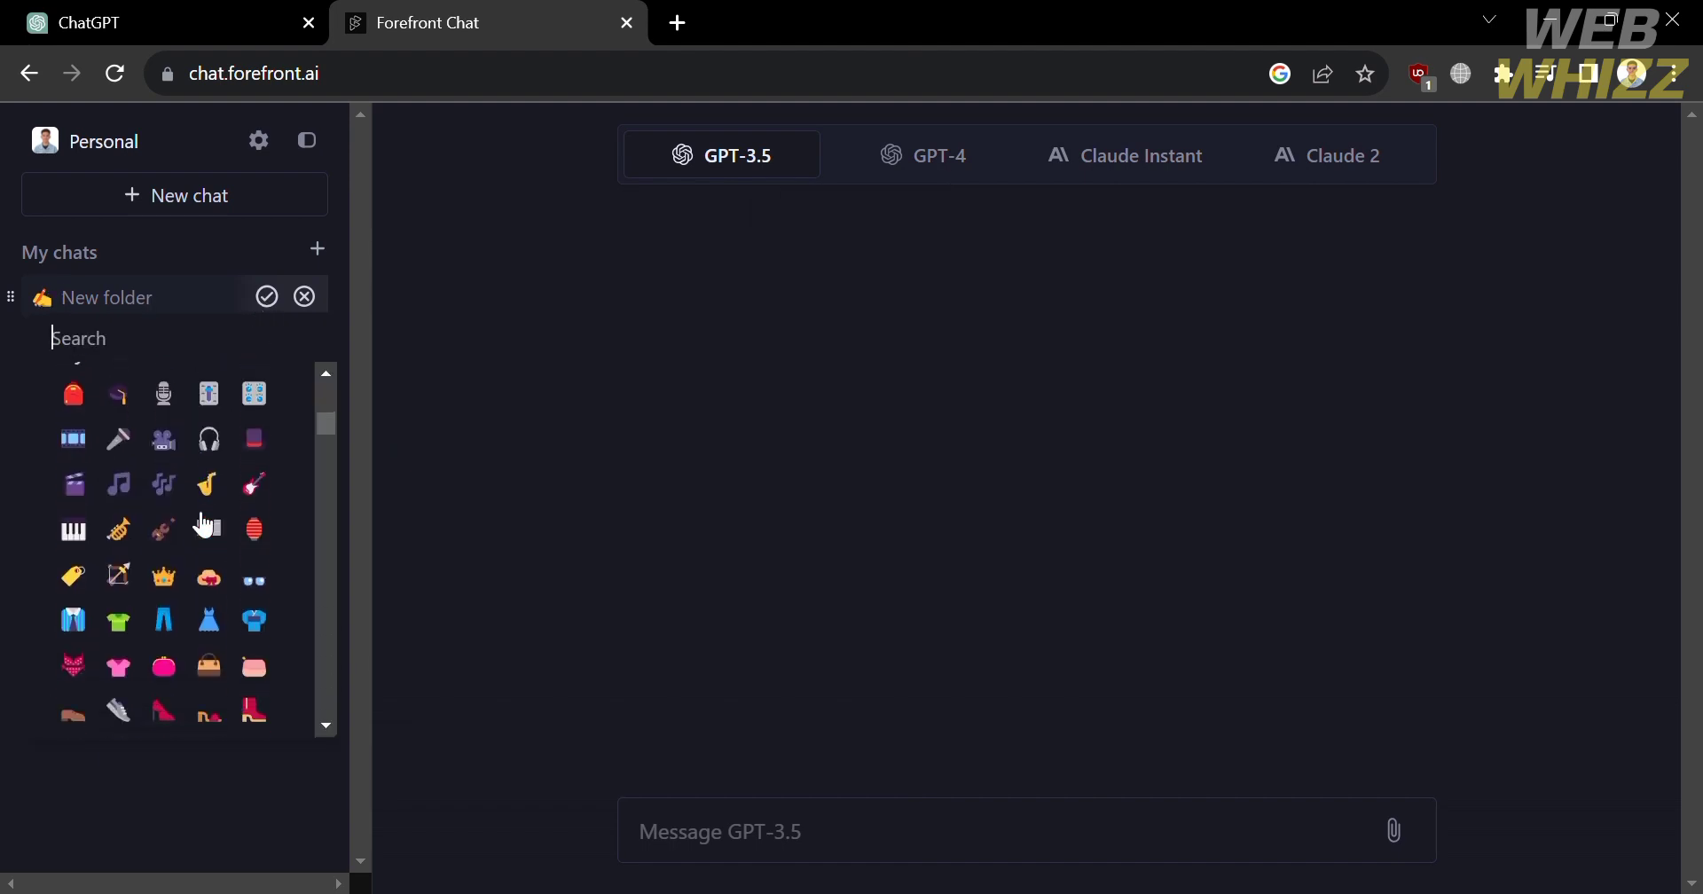
scroll(205, 525, down, 8)
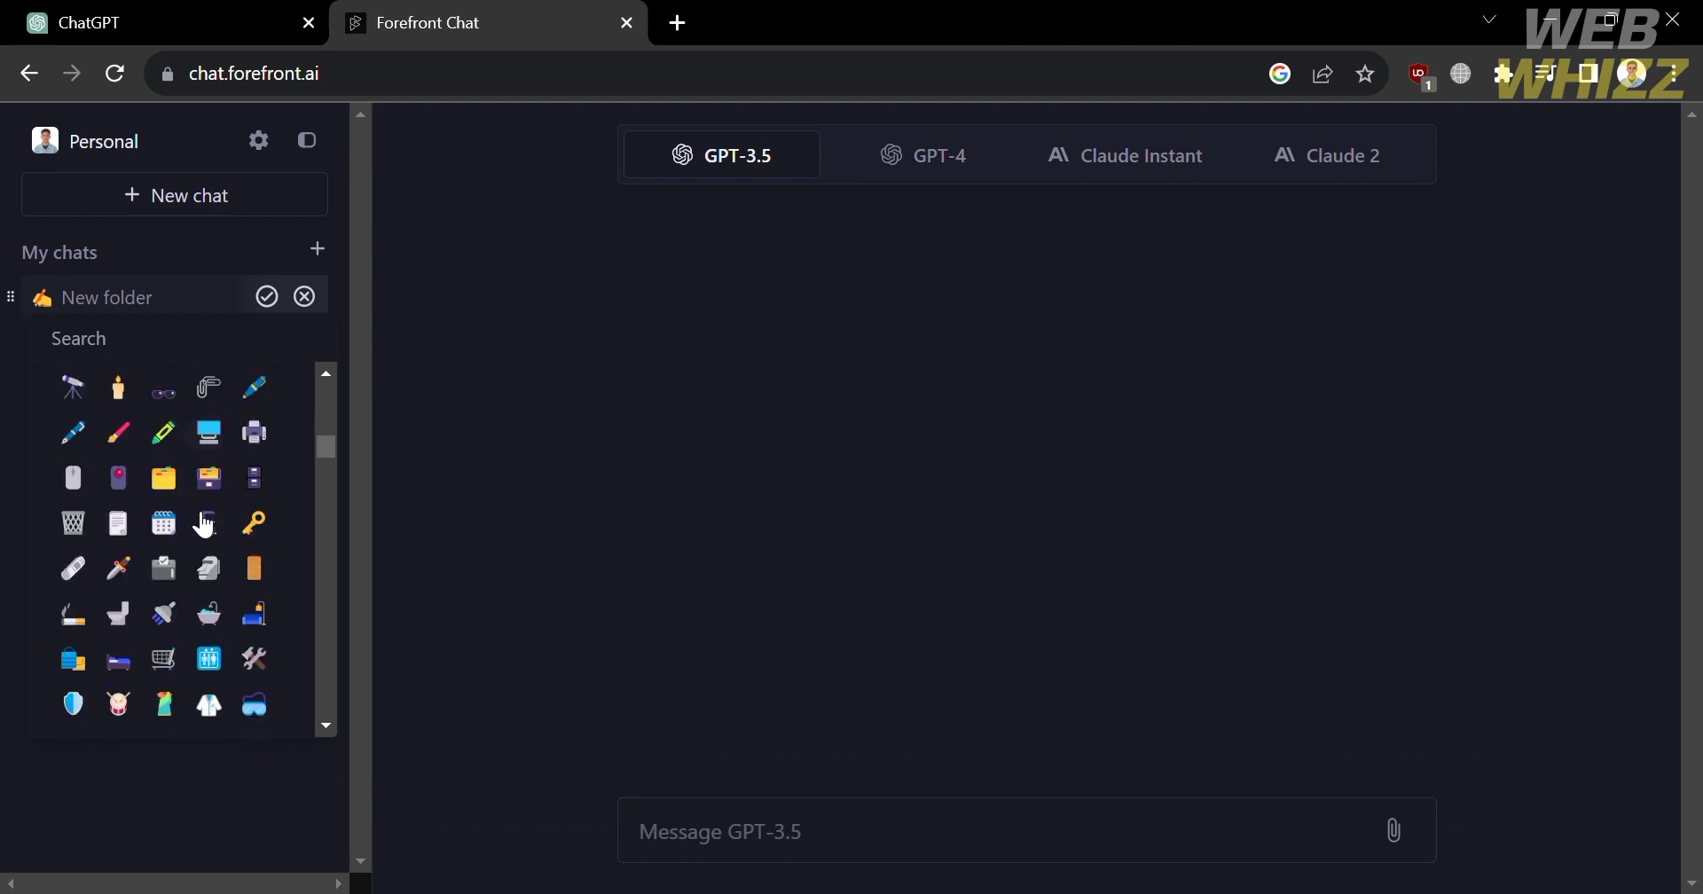
scroll(169, 481, up, 8)
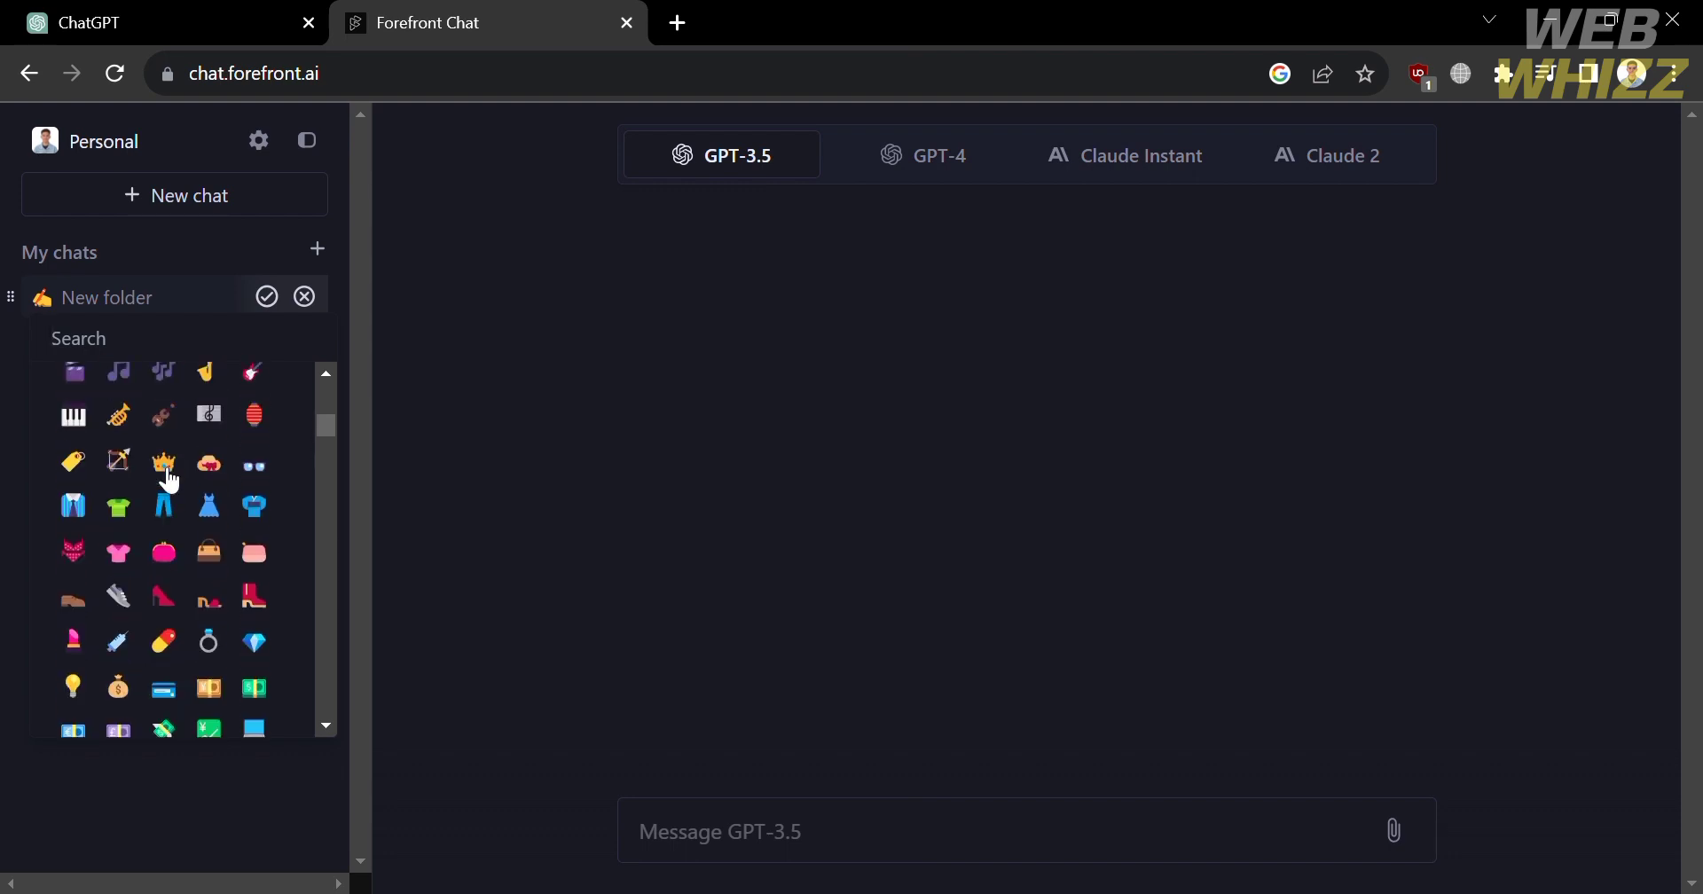
click(156, 308)
text(Wor)
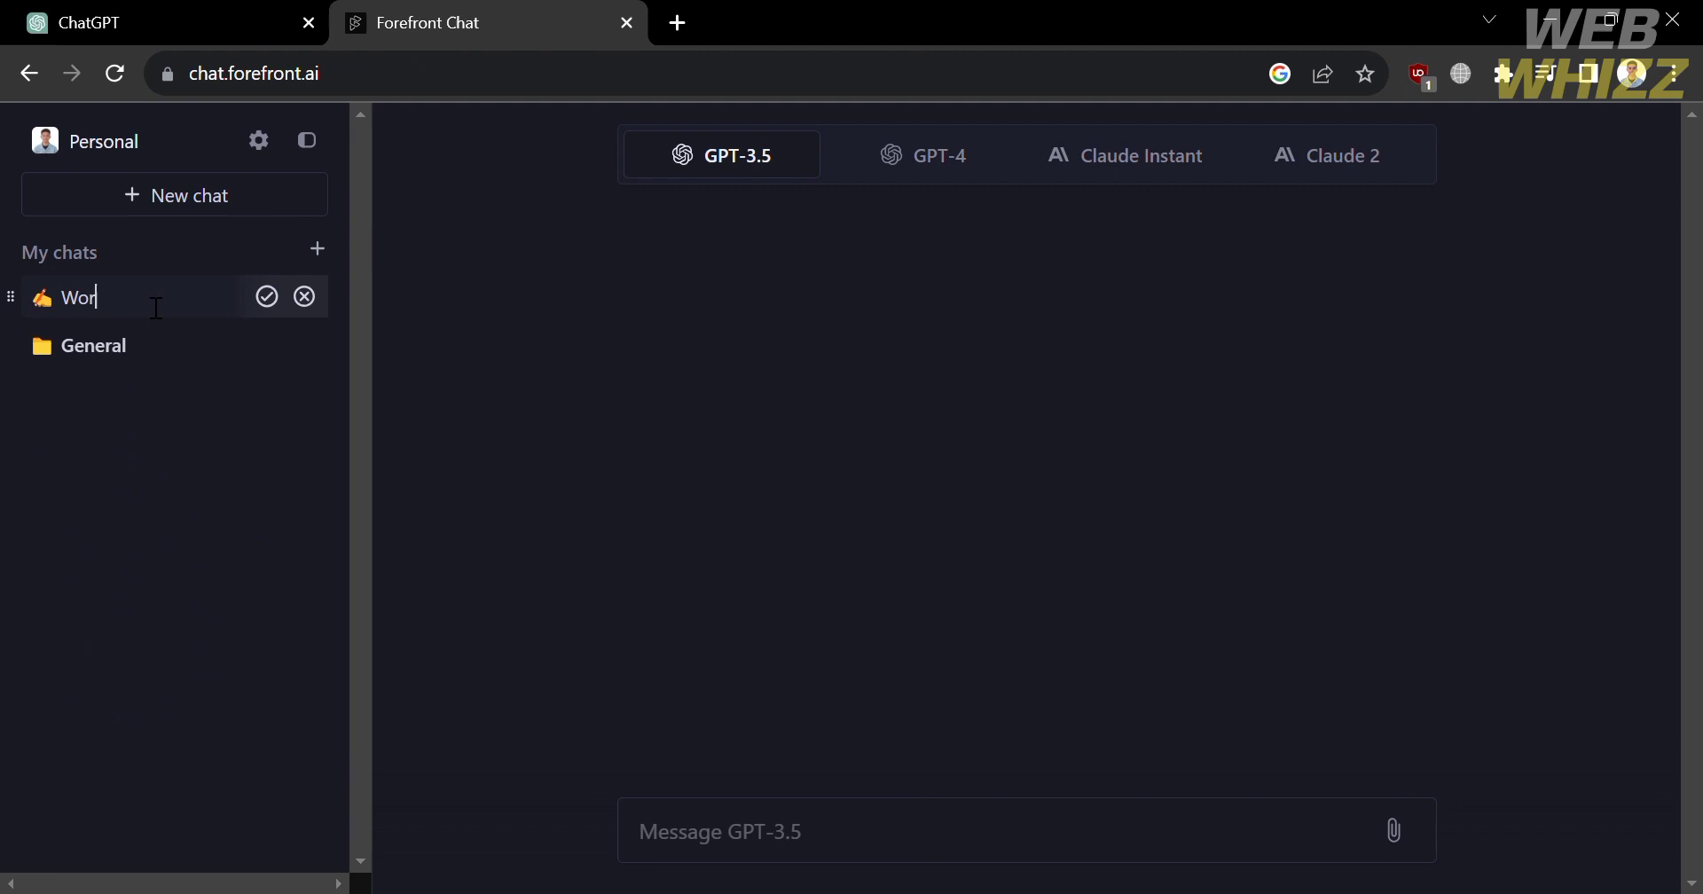
text(k)
Start a new chat and pick GPT-4, triggering the premium-model upgrade prompt
click(219, 201)
click(923, 173)
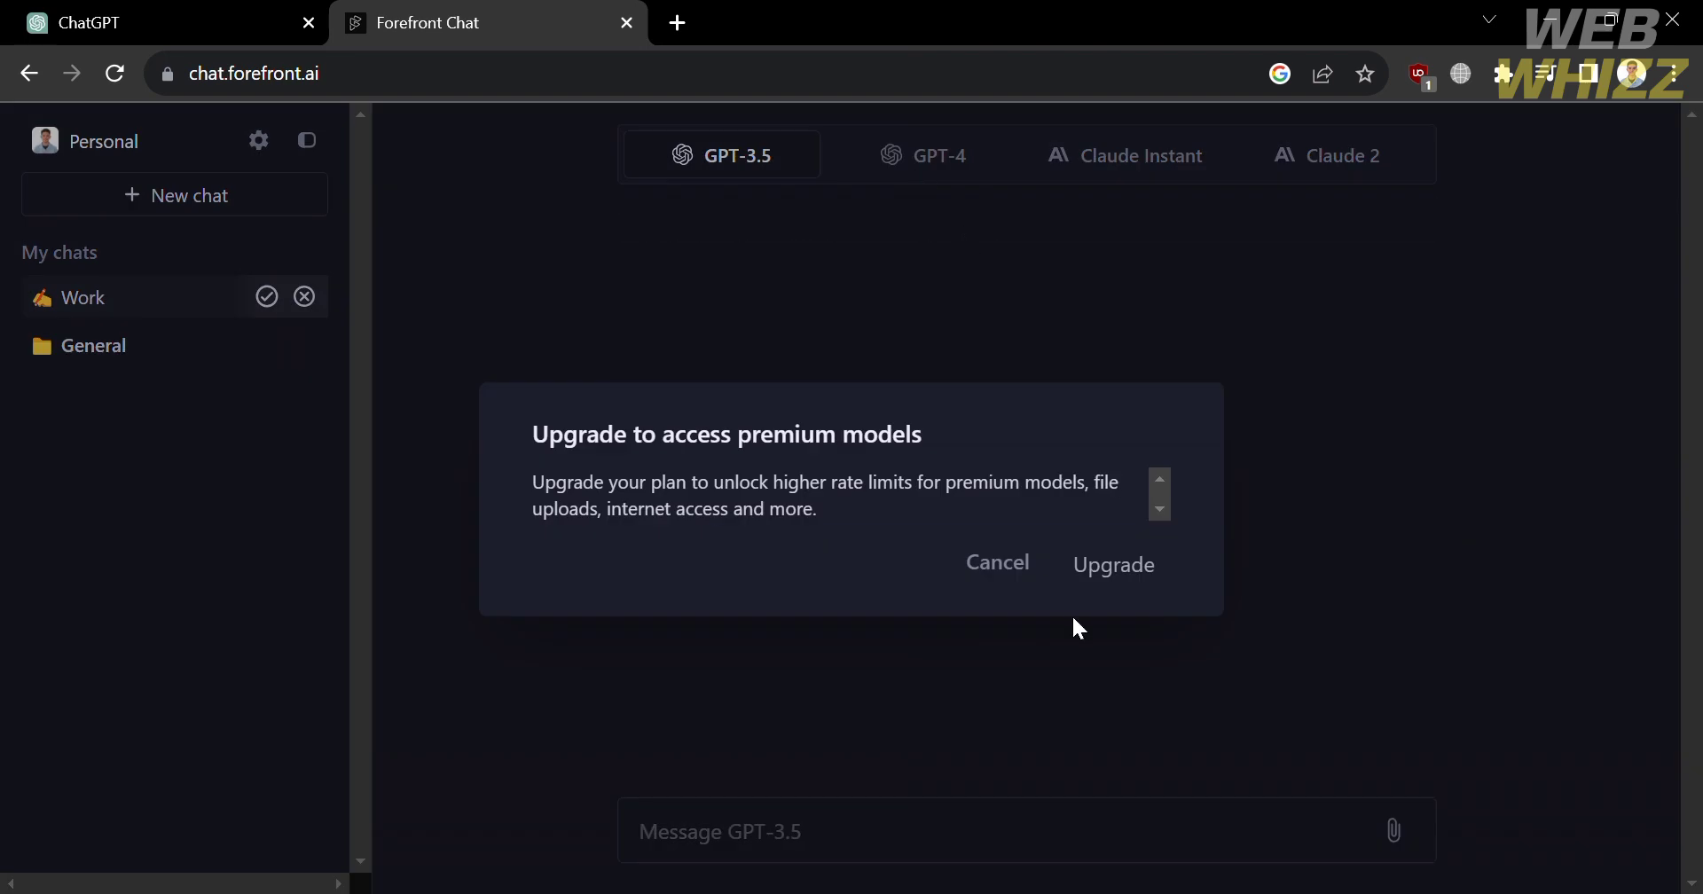
Dismiss the upgrade prompt, enable personas, and scroll through the available persona list
click(1024, 579)
mouse_move(728, 156)
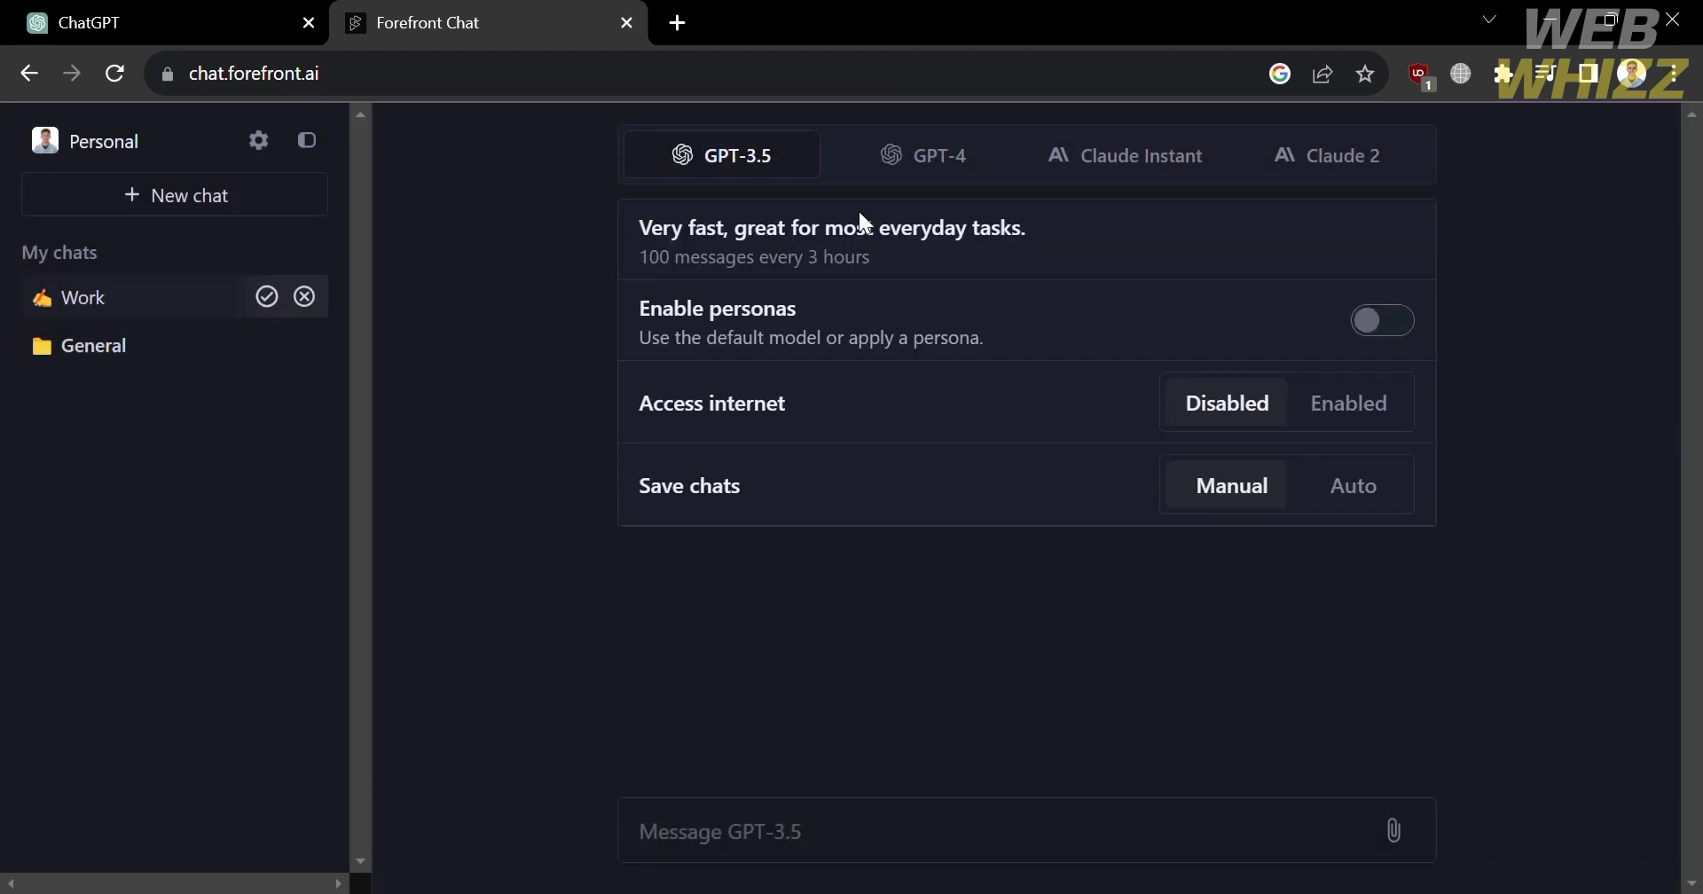
click(1389, 328)
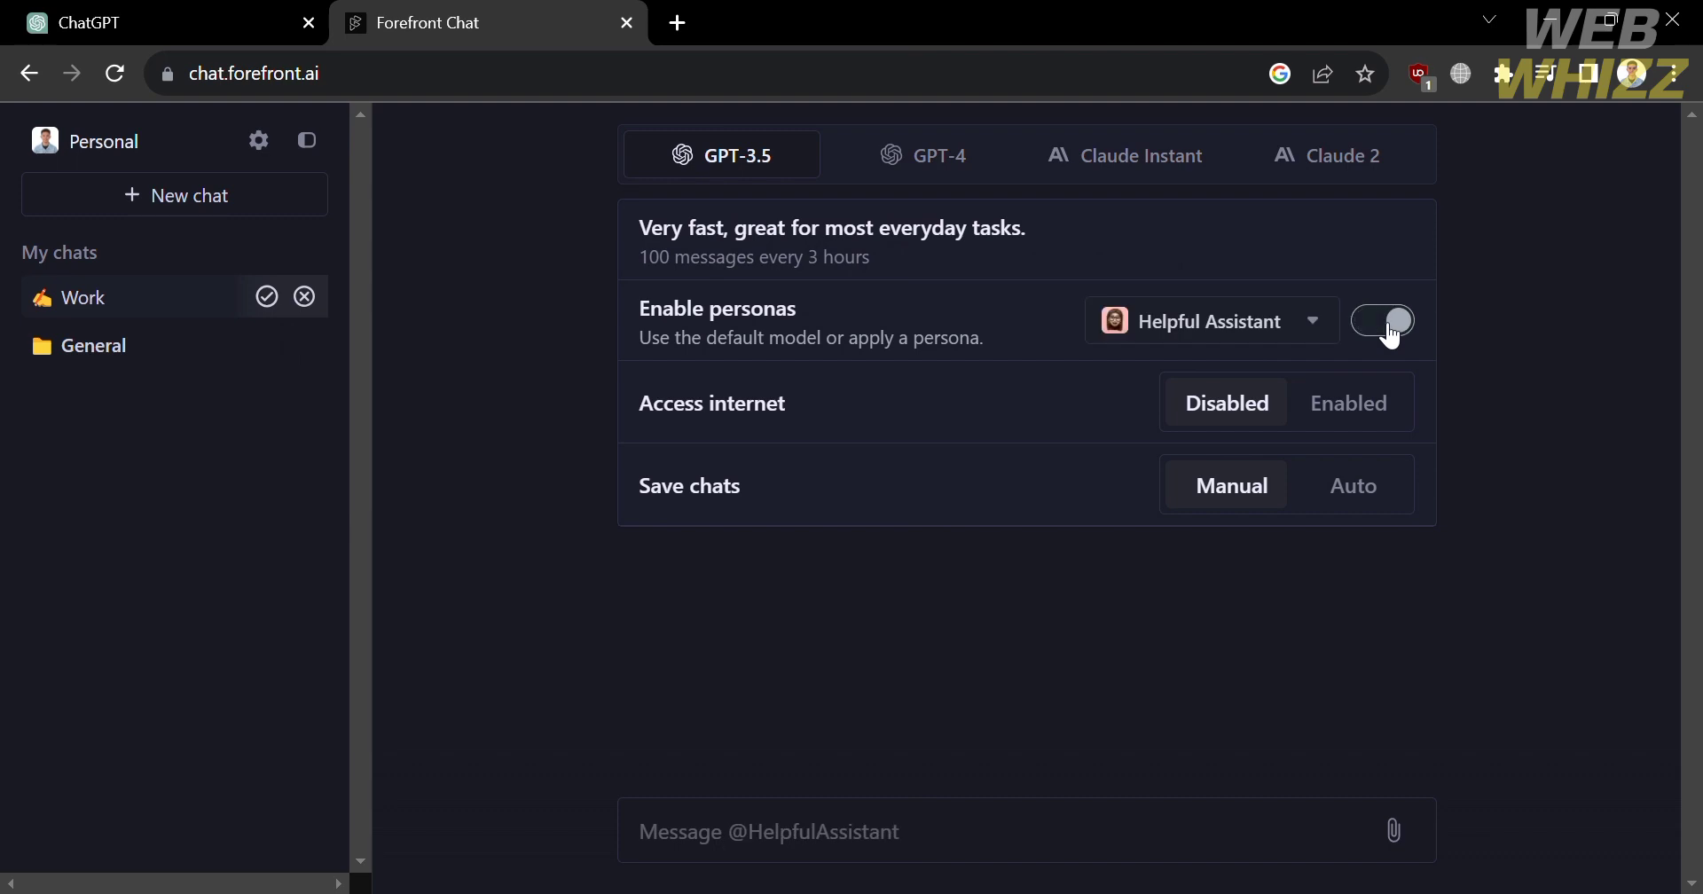
click(1327, 330)
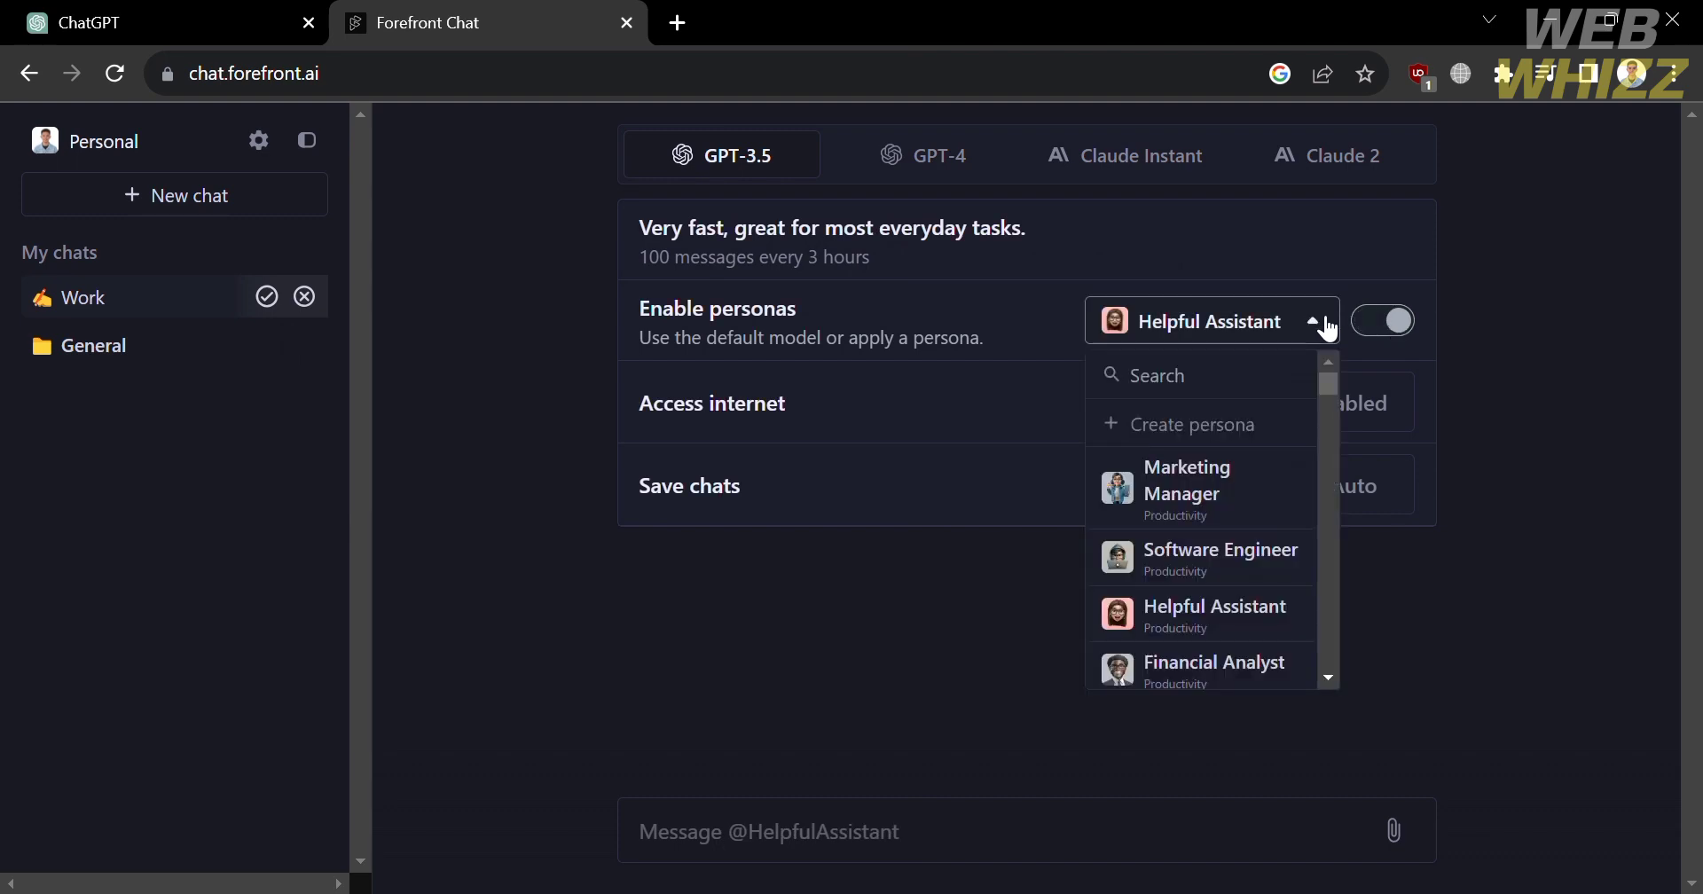
scroll(1274, 502, down, 3)
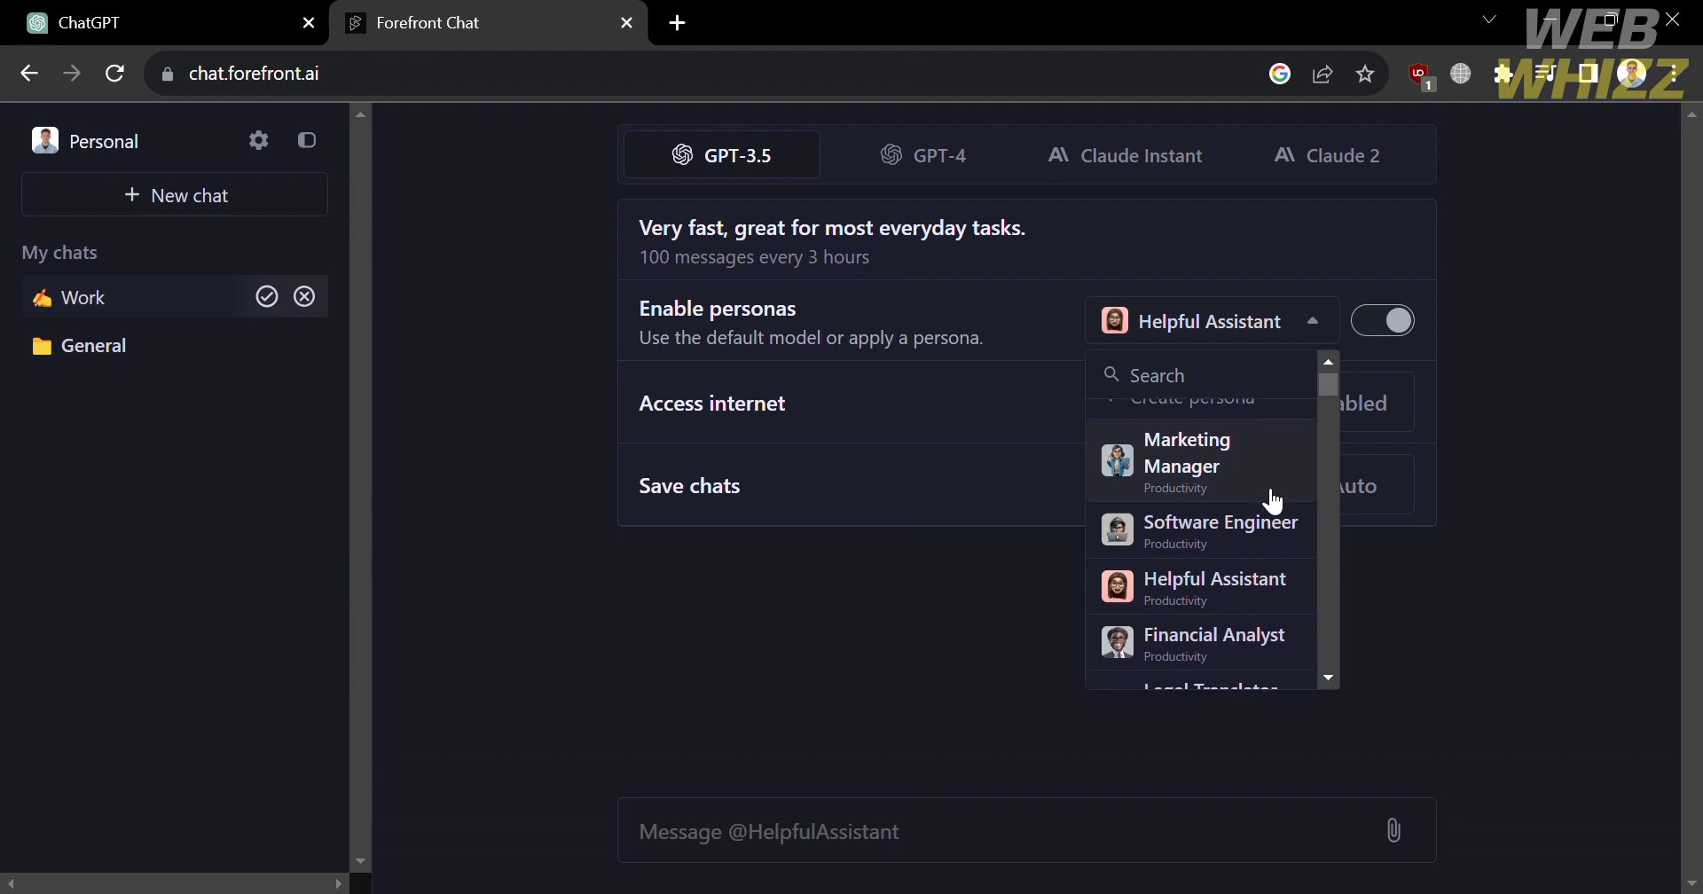
scroll(1274, 502, down, 5)
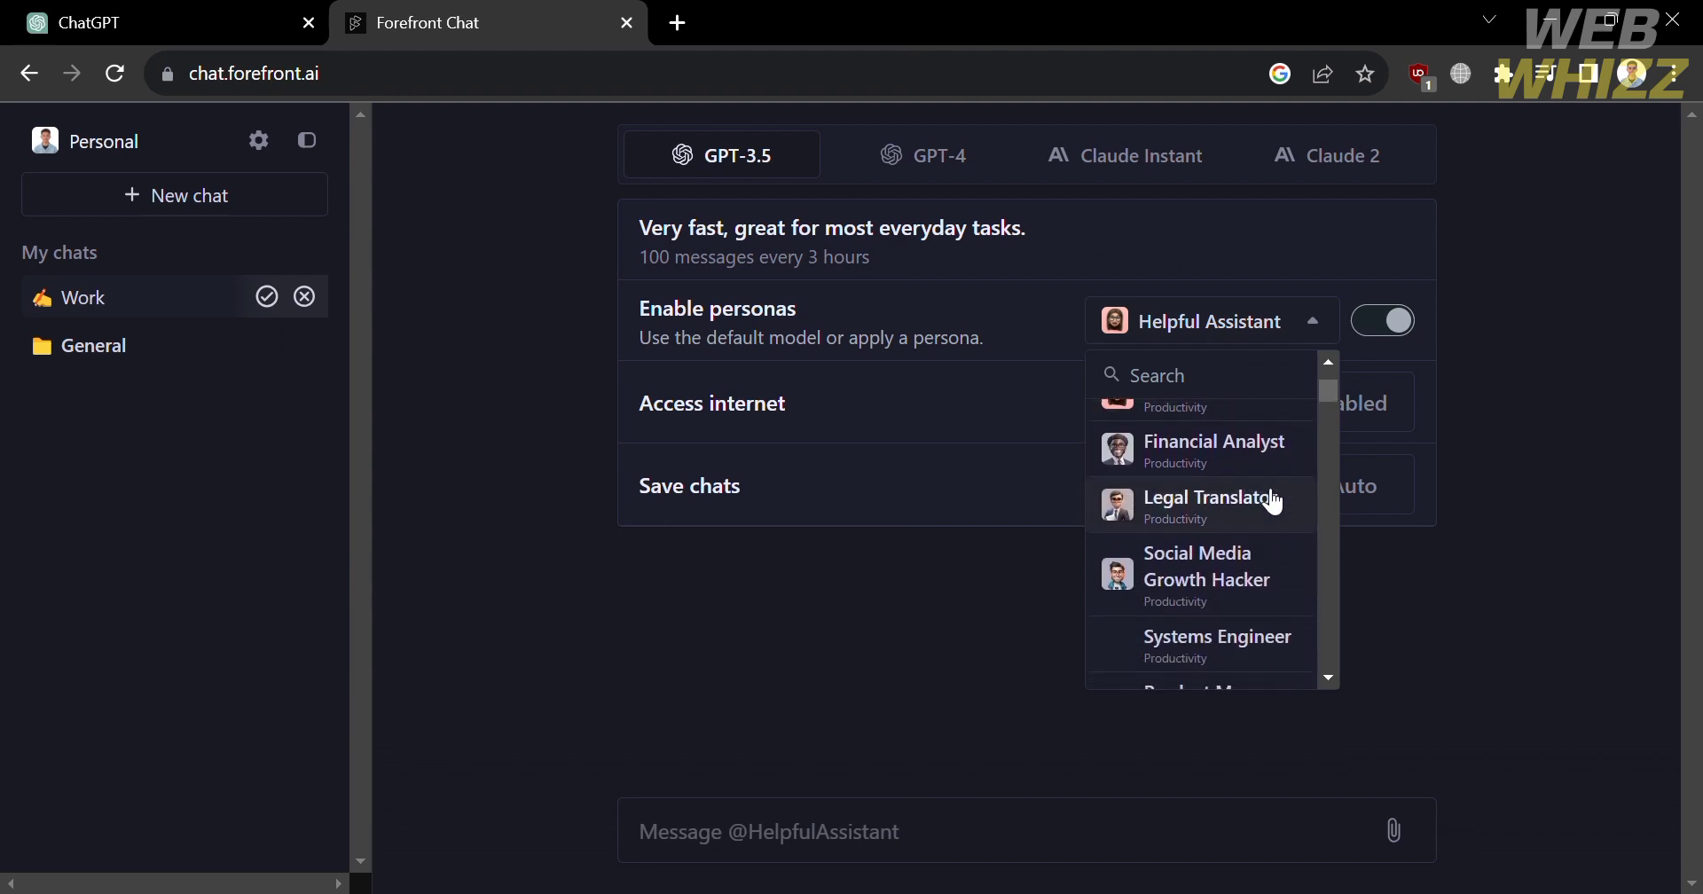
scroll(1274, 502, up, 7)
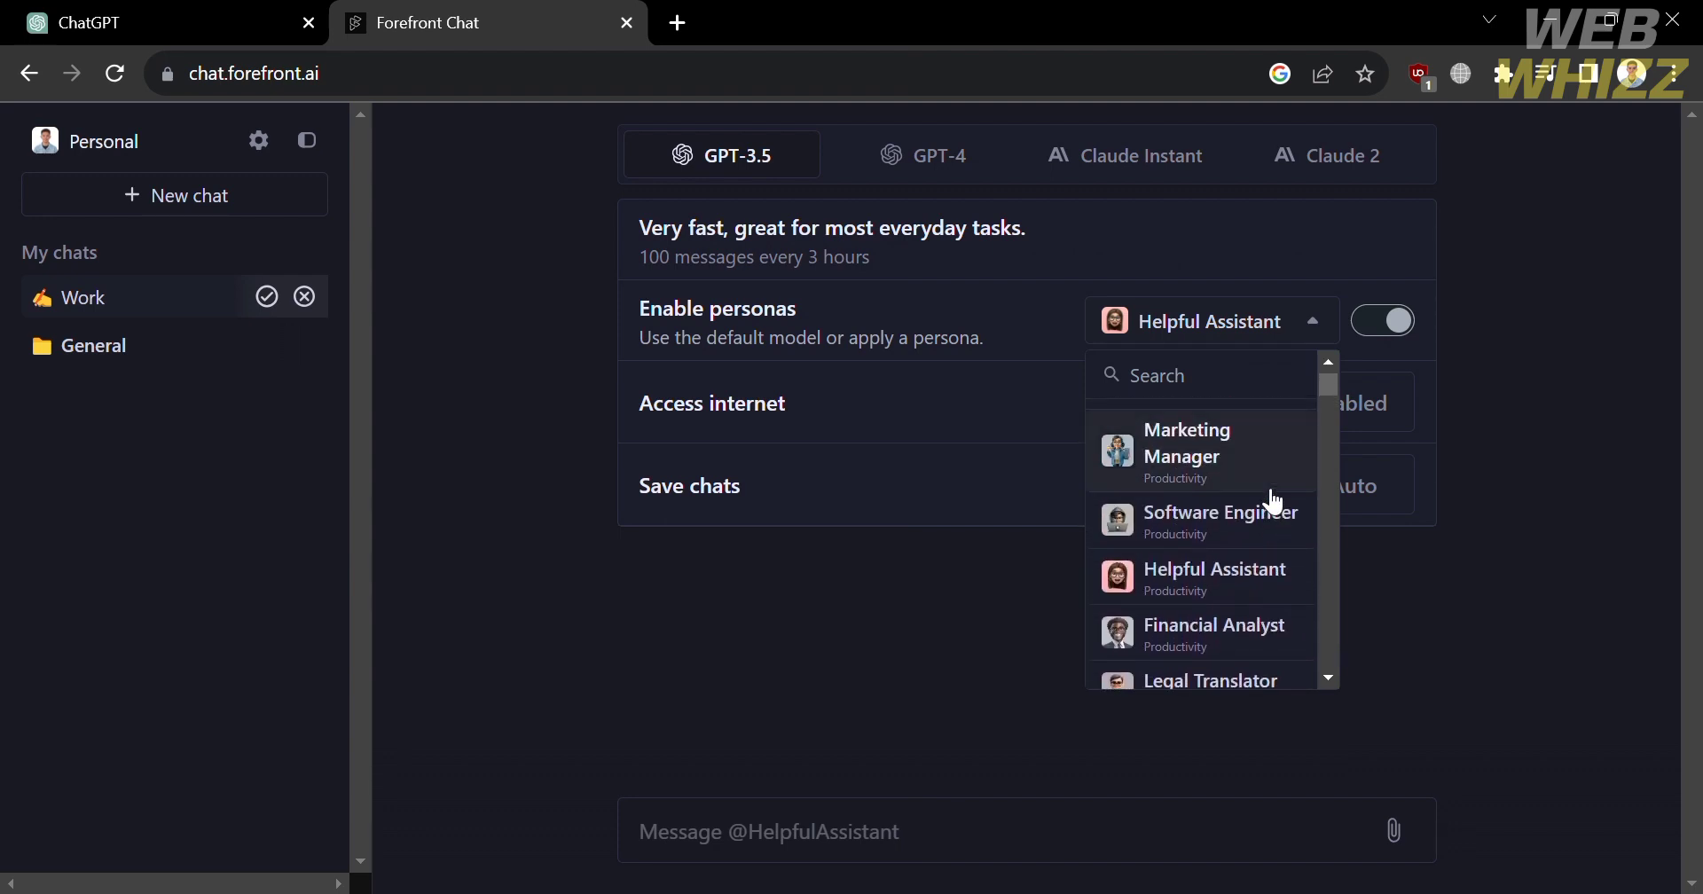
scroll(1274, 502, down, 15)
scroll(1274, 502, up, 7)
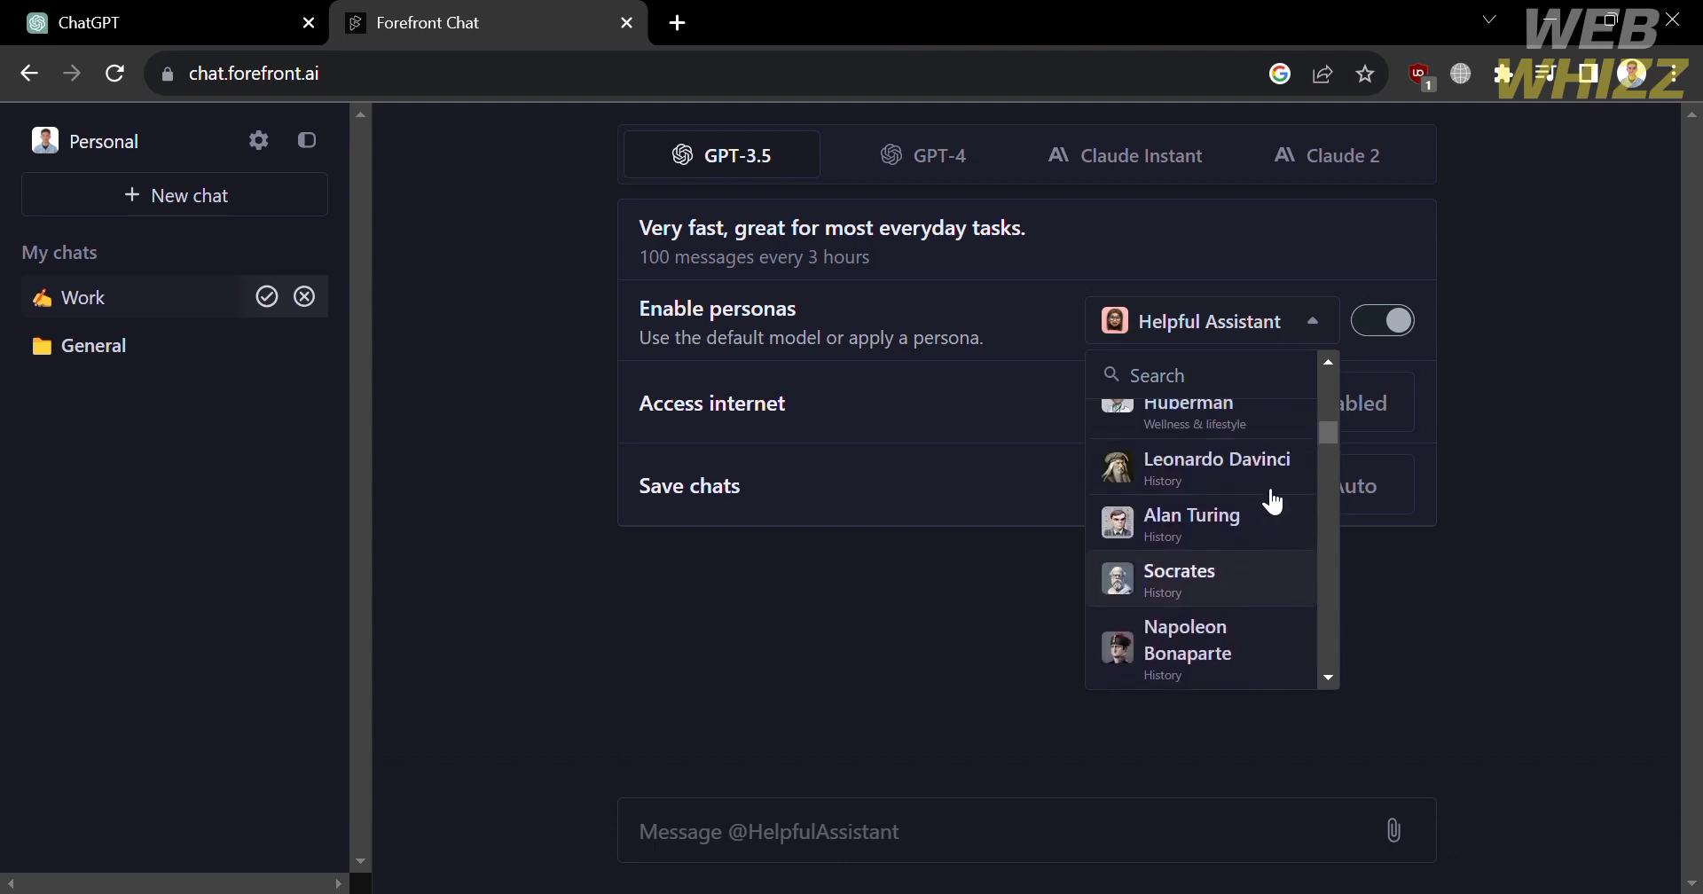
scroll(1274, 502, up, 4)
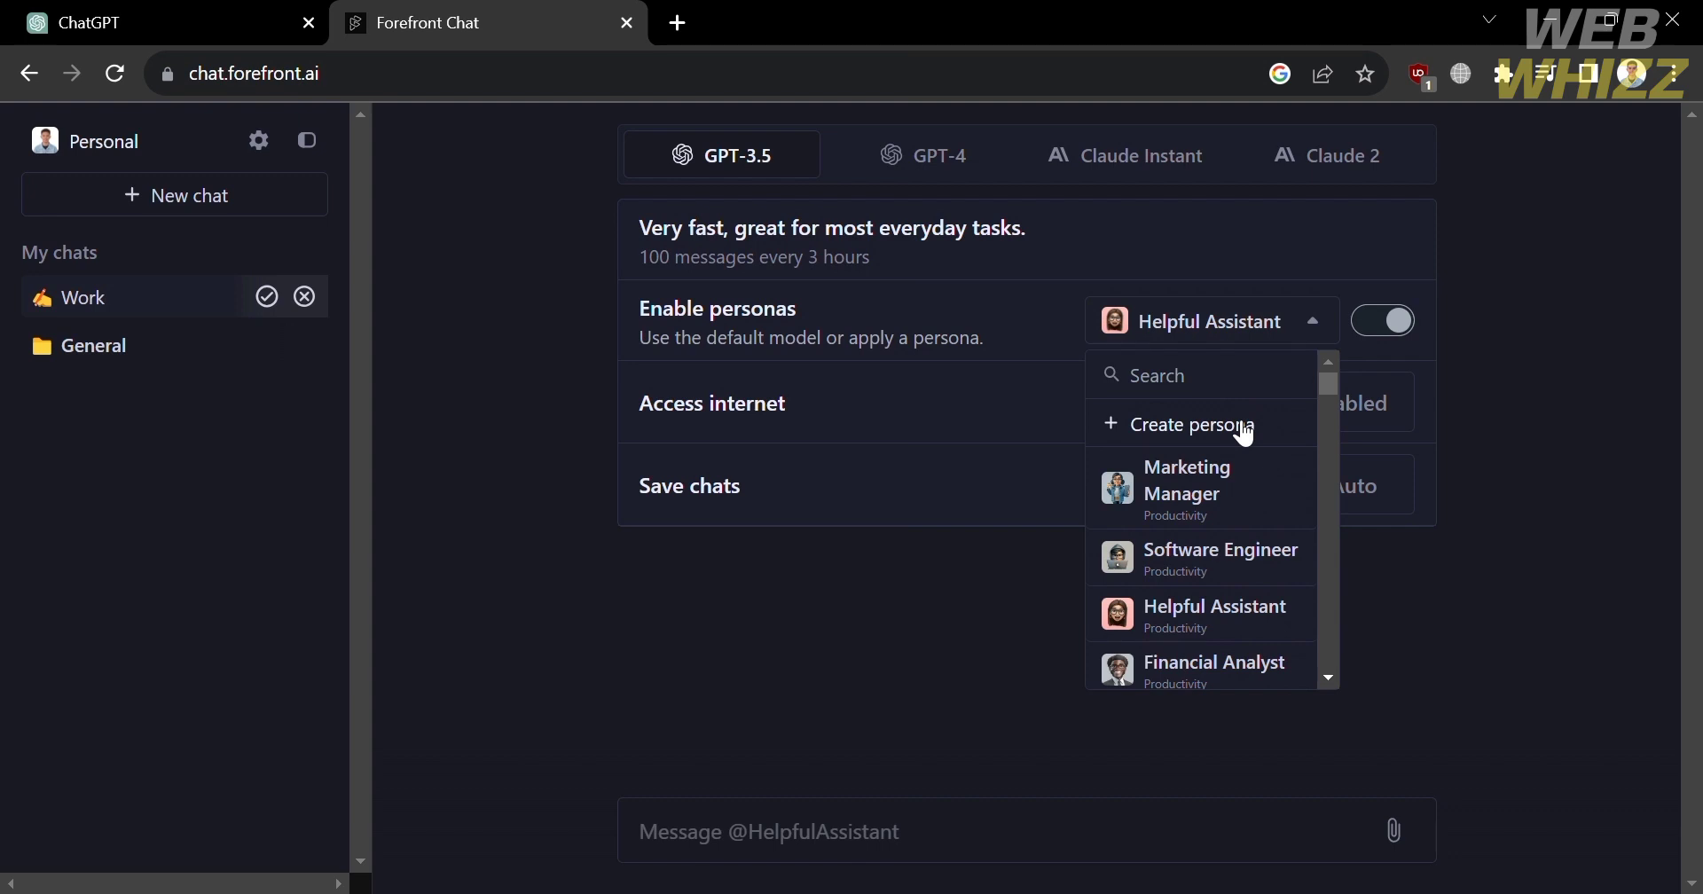
Create a custom persona named 'Albert Einstein'
click(1242, 428)
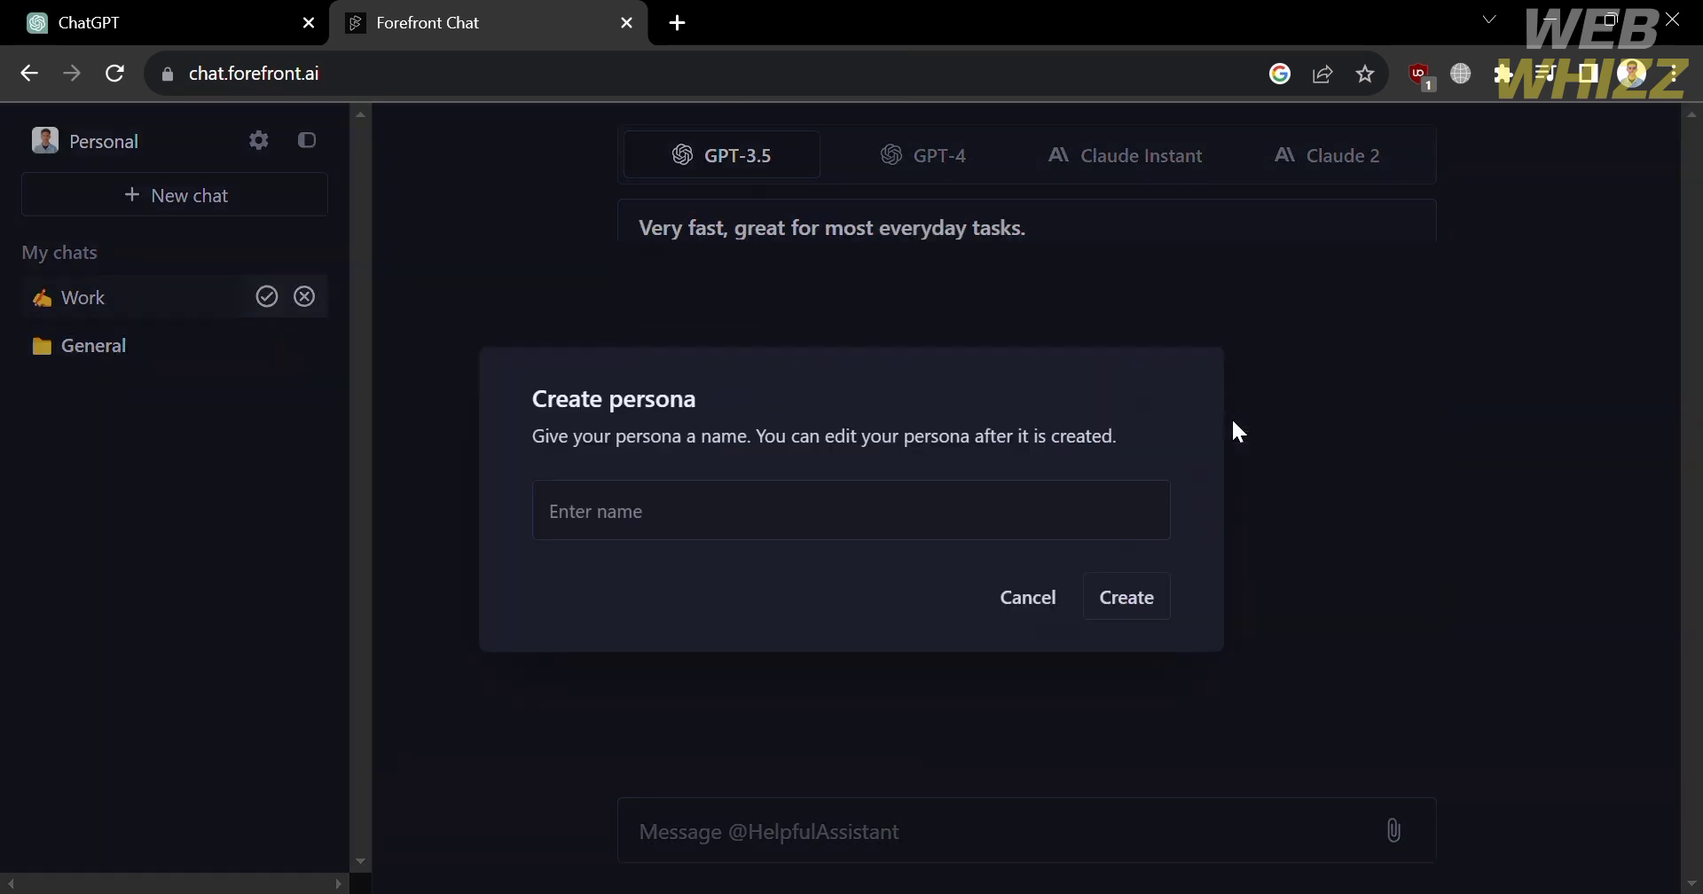
click(1076, 506)
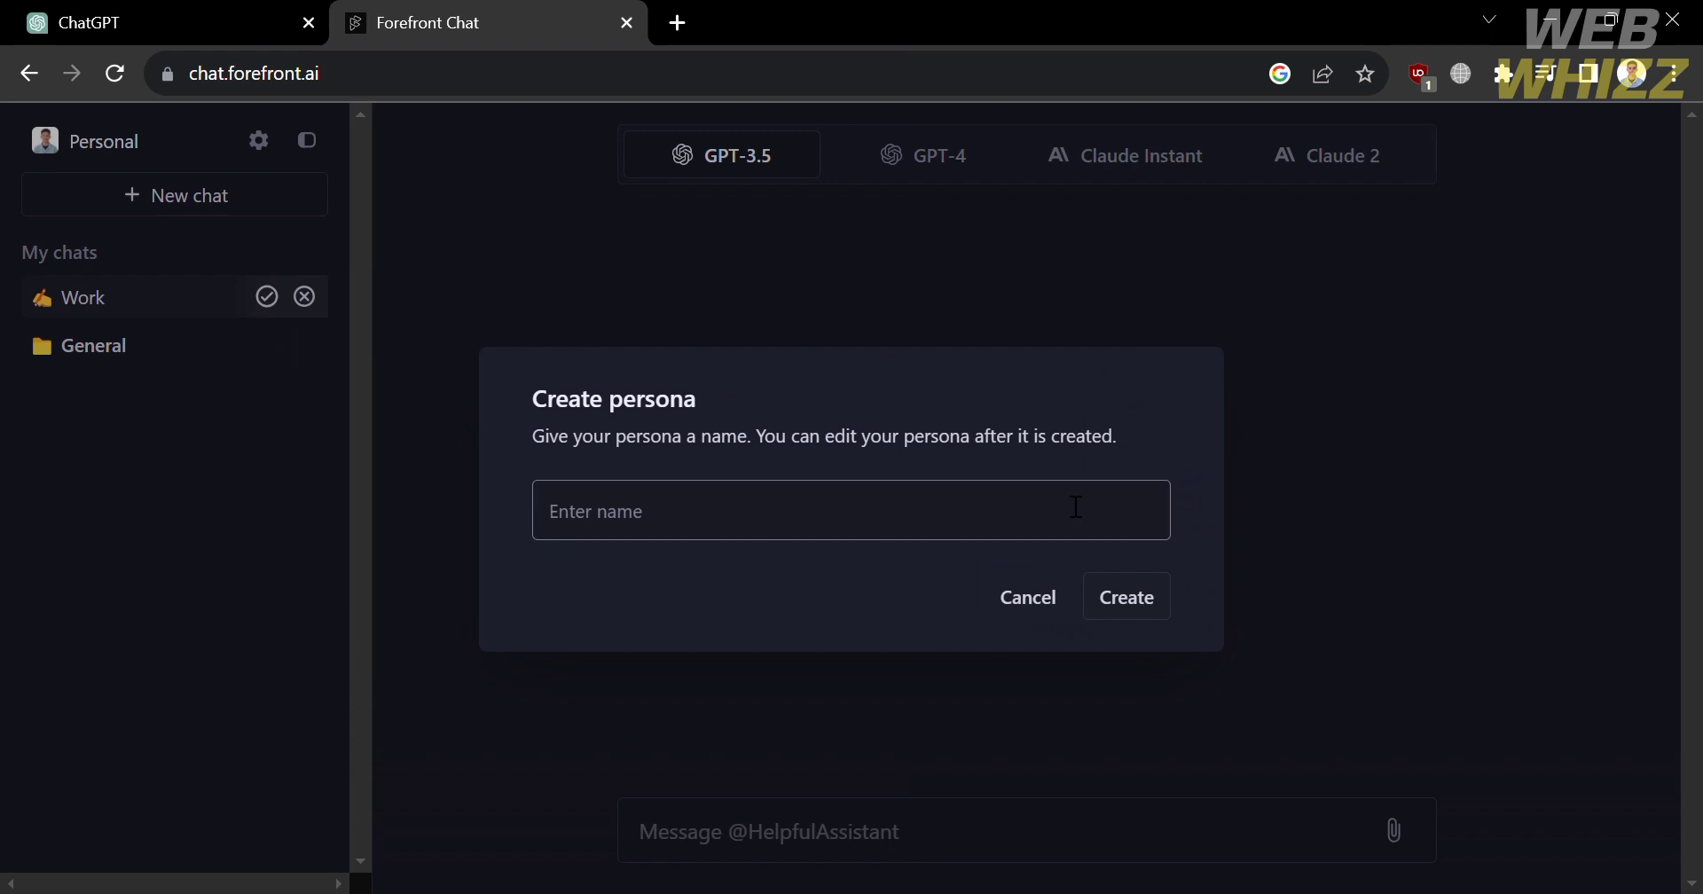
text(Albert Einstein)
click(1148, 614)
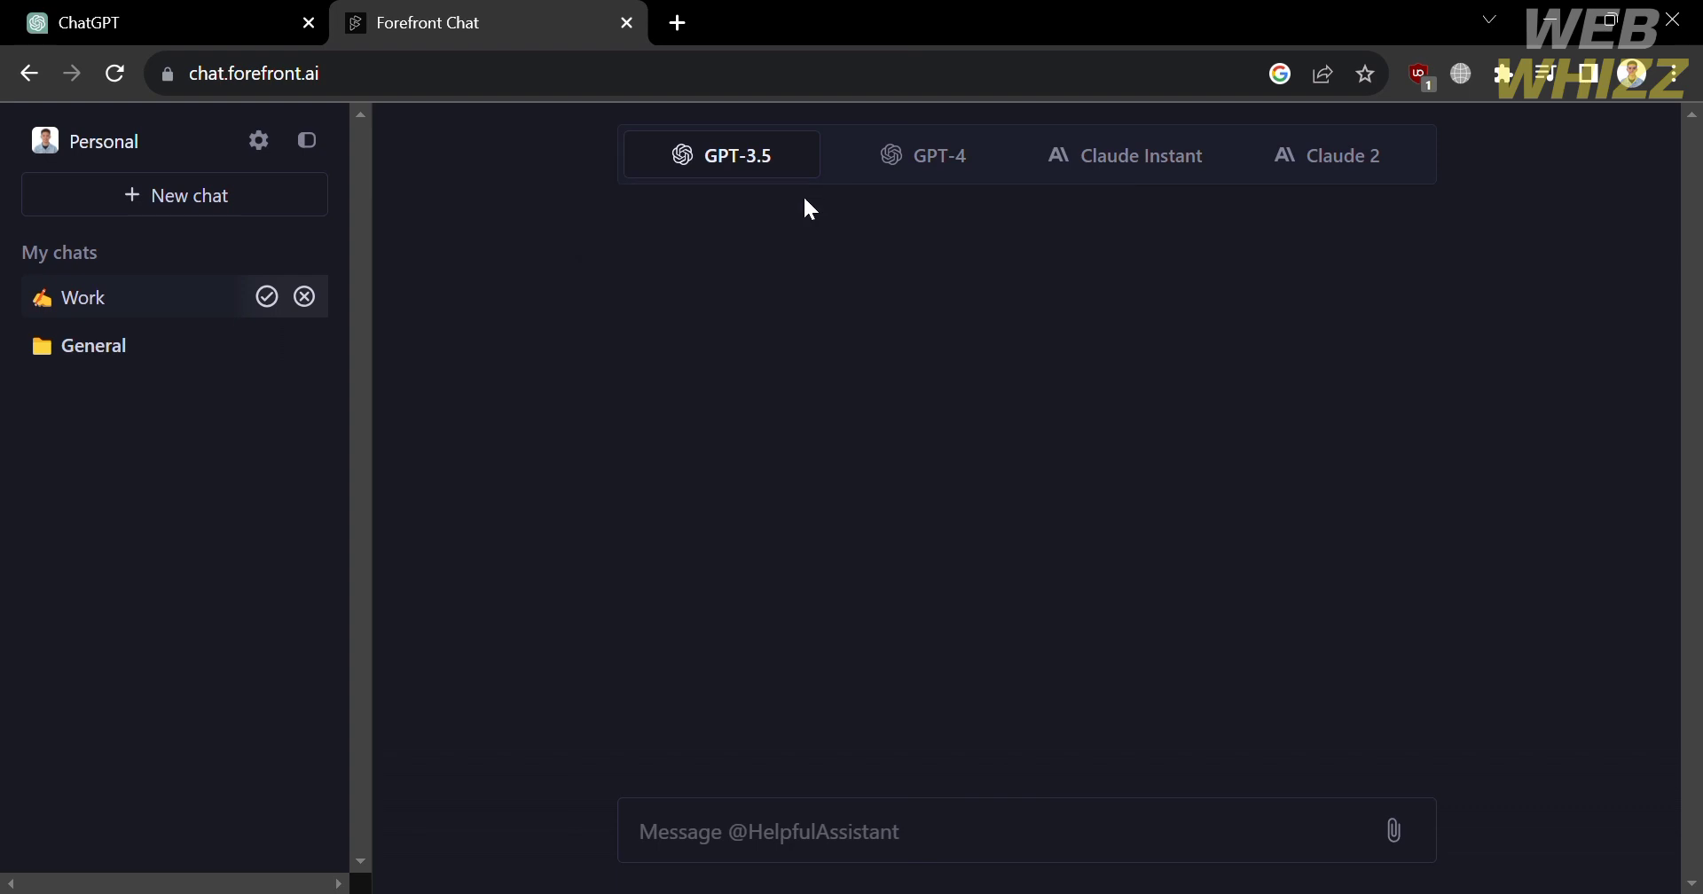
Set Access internet to Enabled and Save chats to Auto, then check the persona list
mouse_move(805, 156)
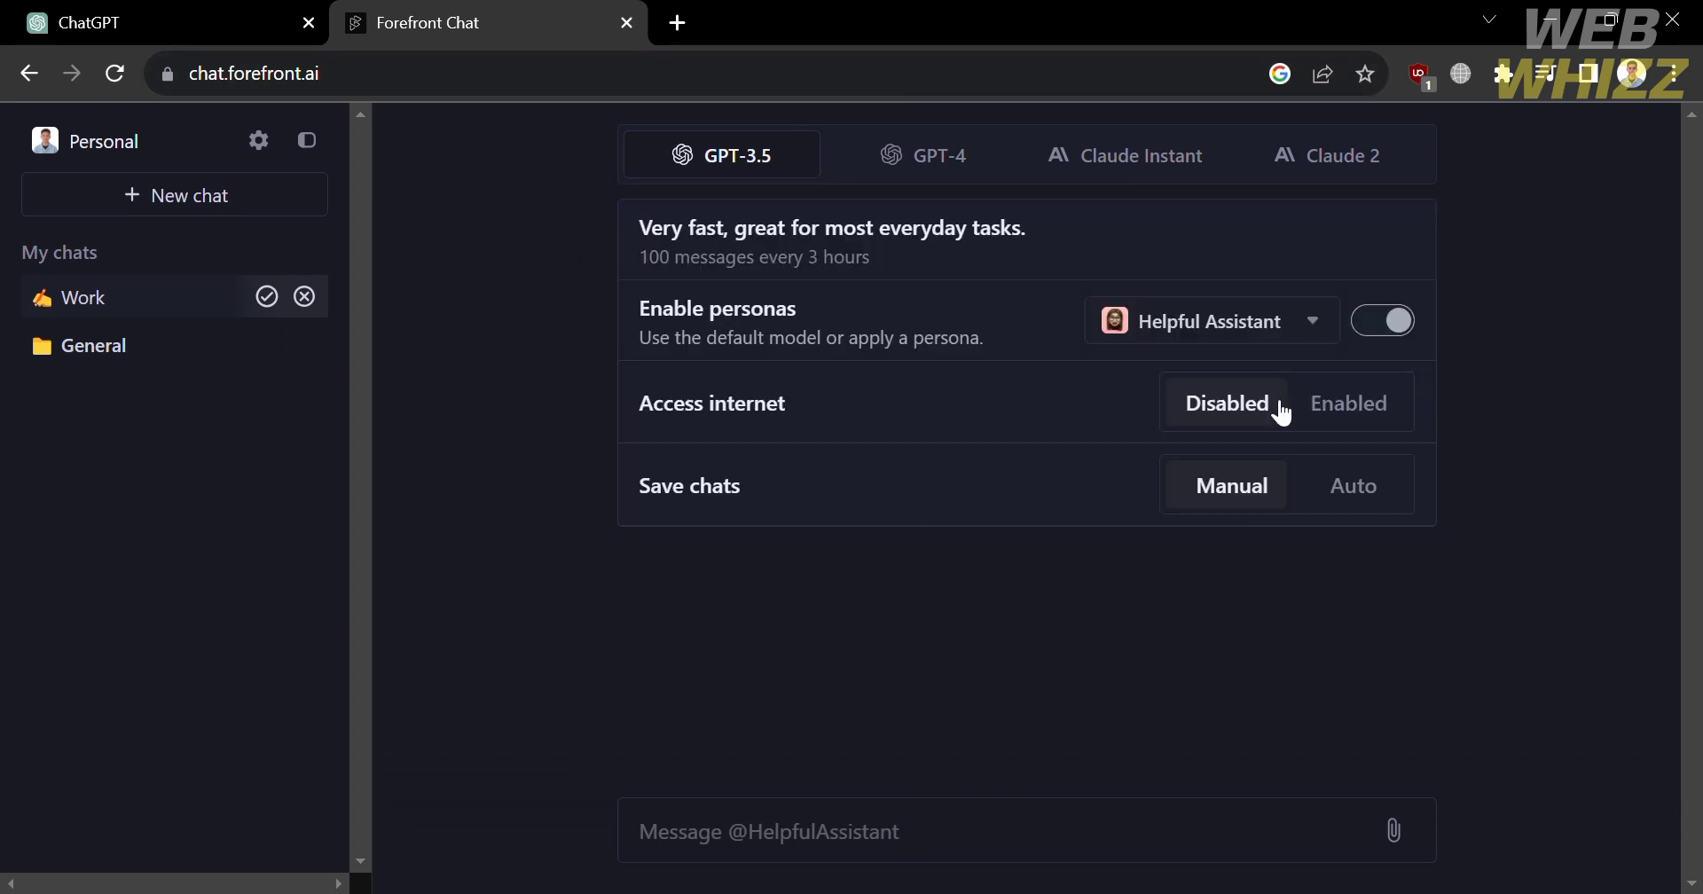
click(1346, 429)
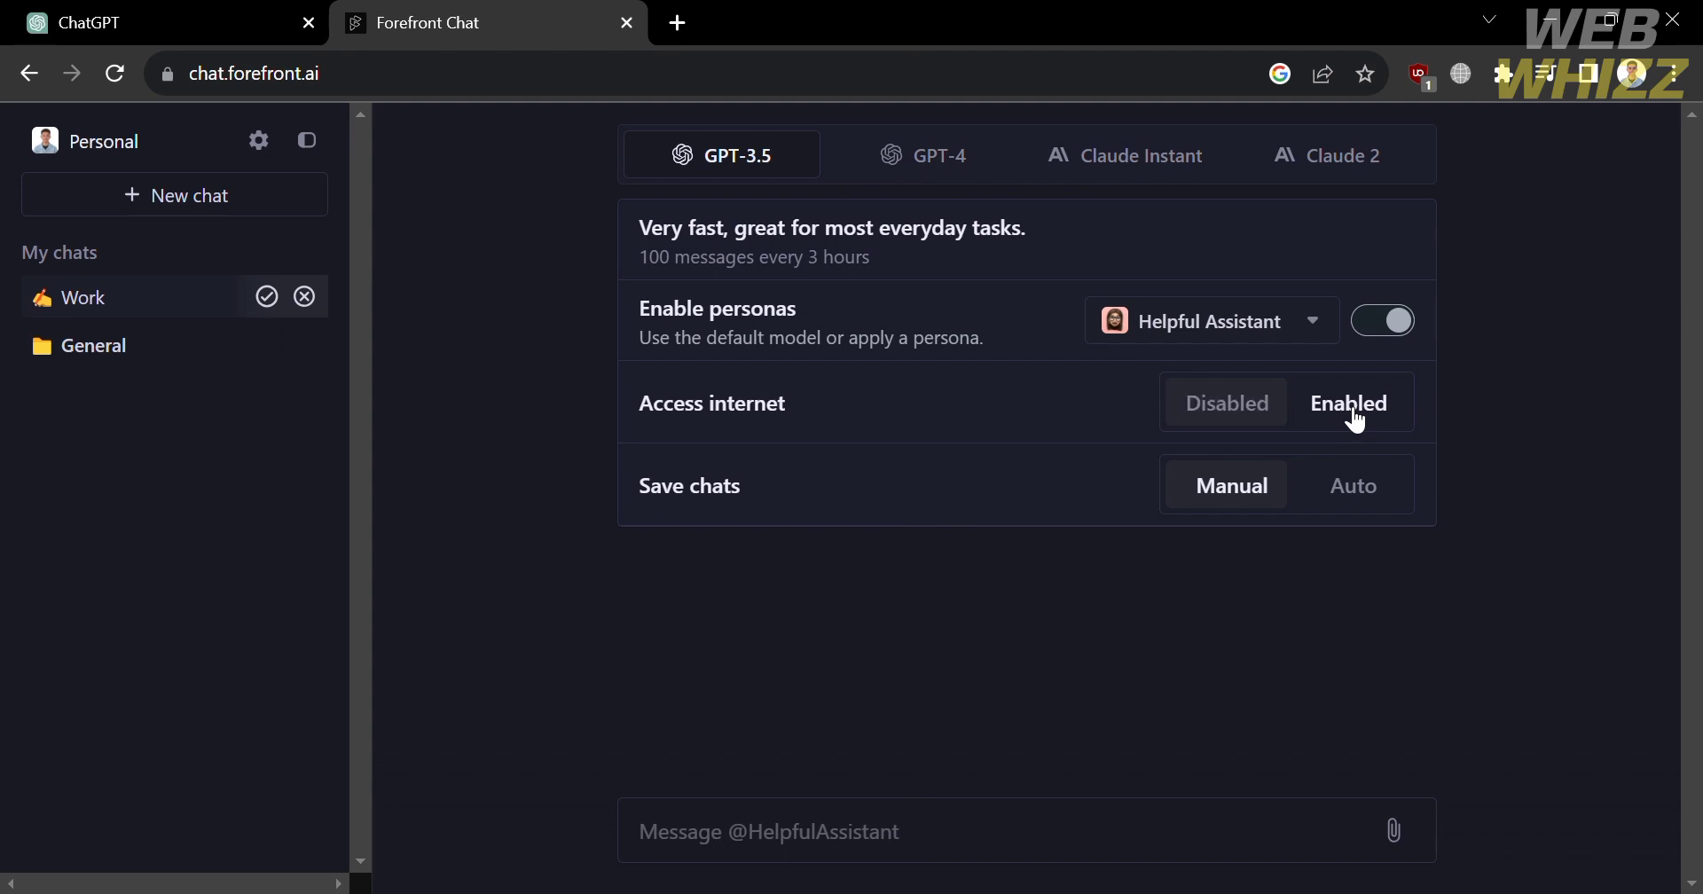
click(1356, 502)
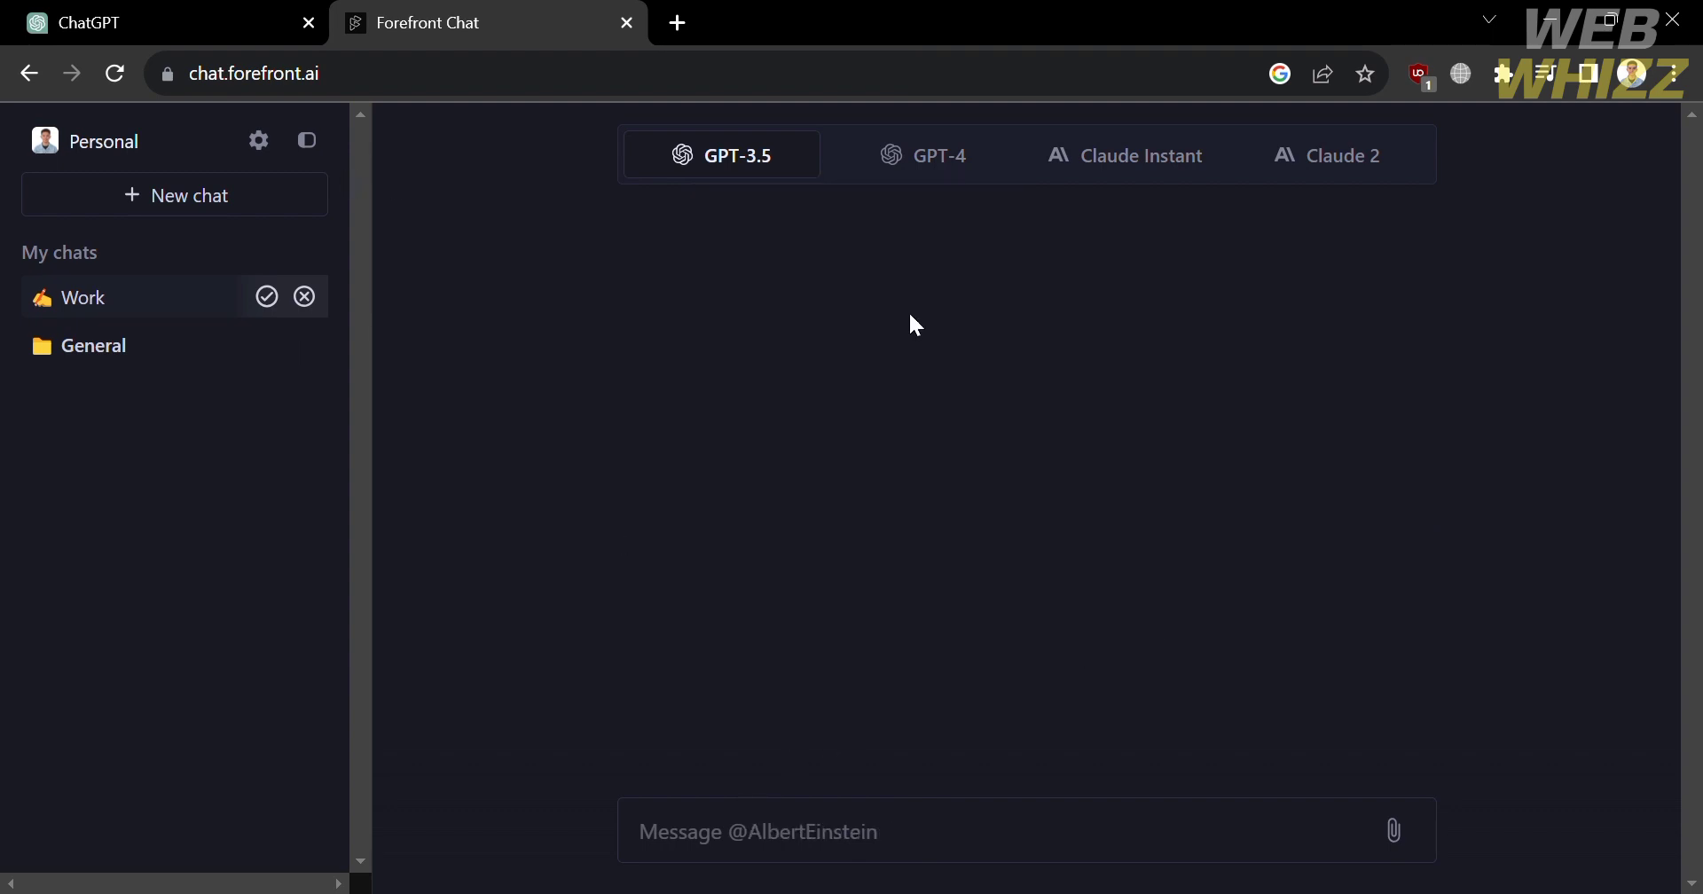
mouse_move(961, 164)
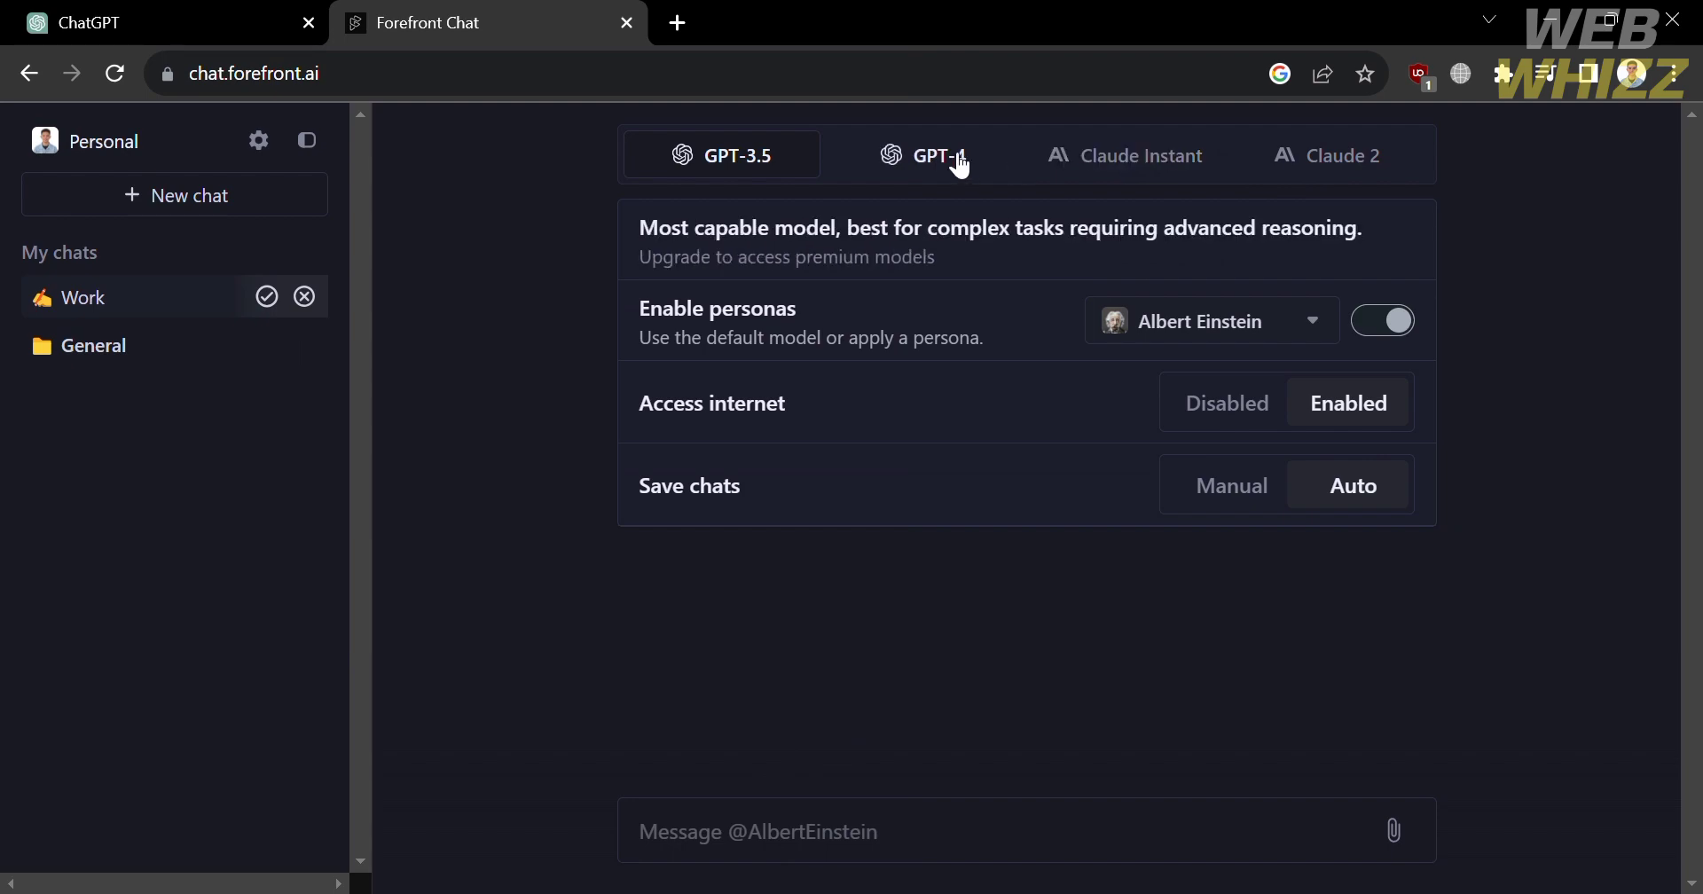
click(1238, 342)
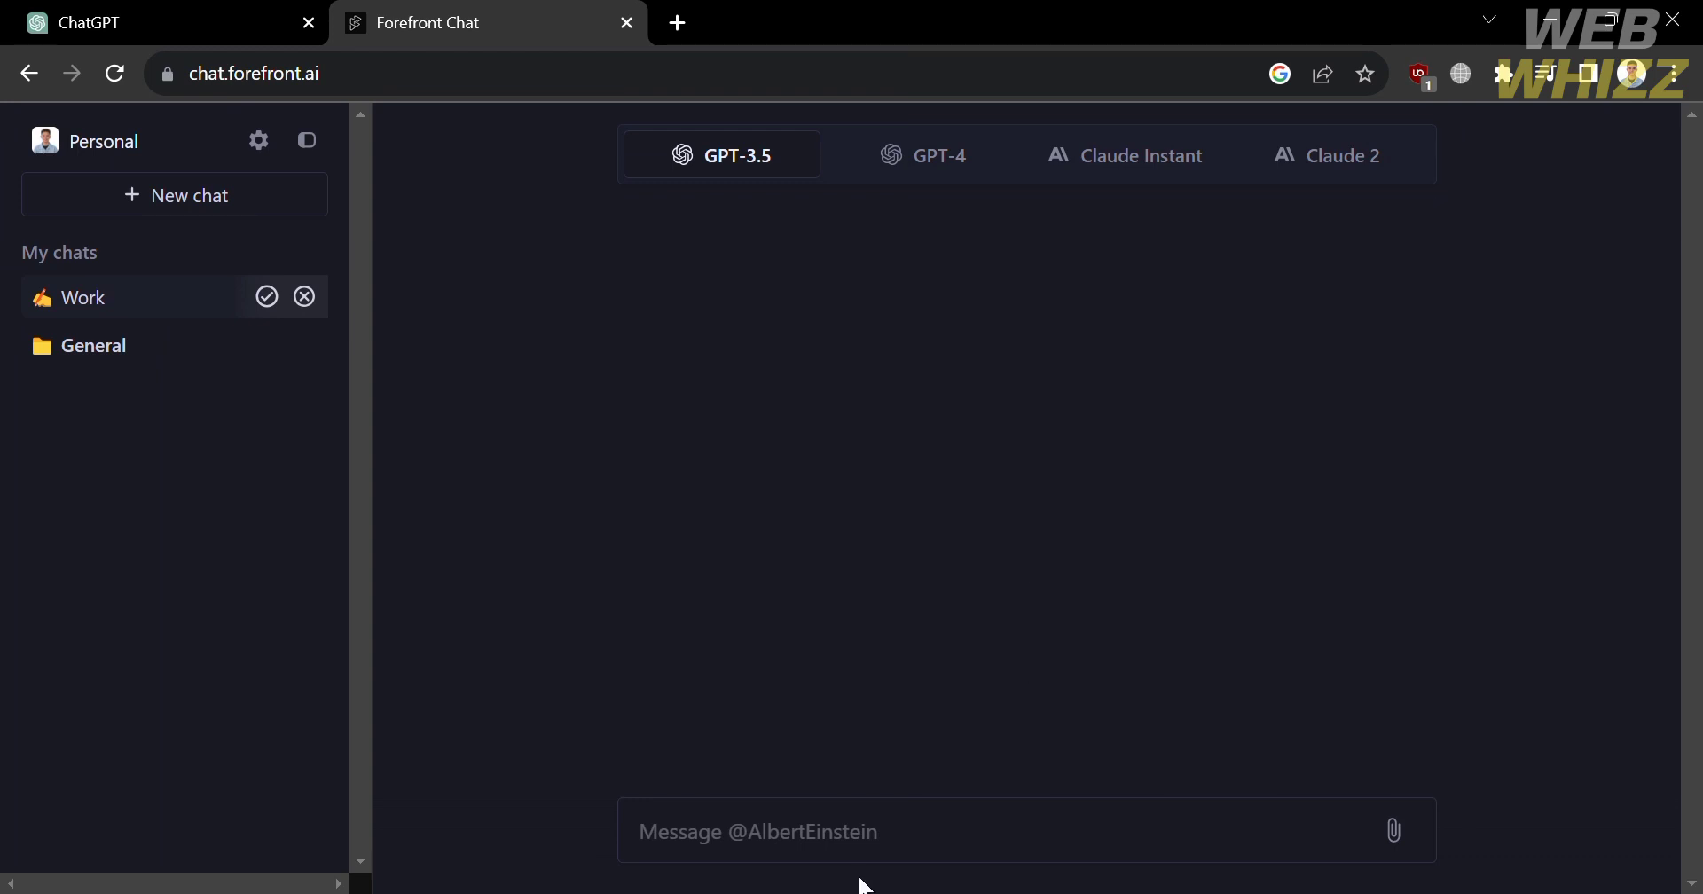
Send 'What is Quantum Mechanics?' to the Albert Einstein persona, fixing a typo first
click(799, 849)
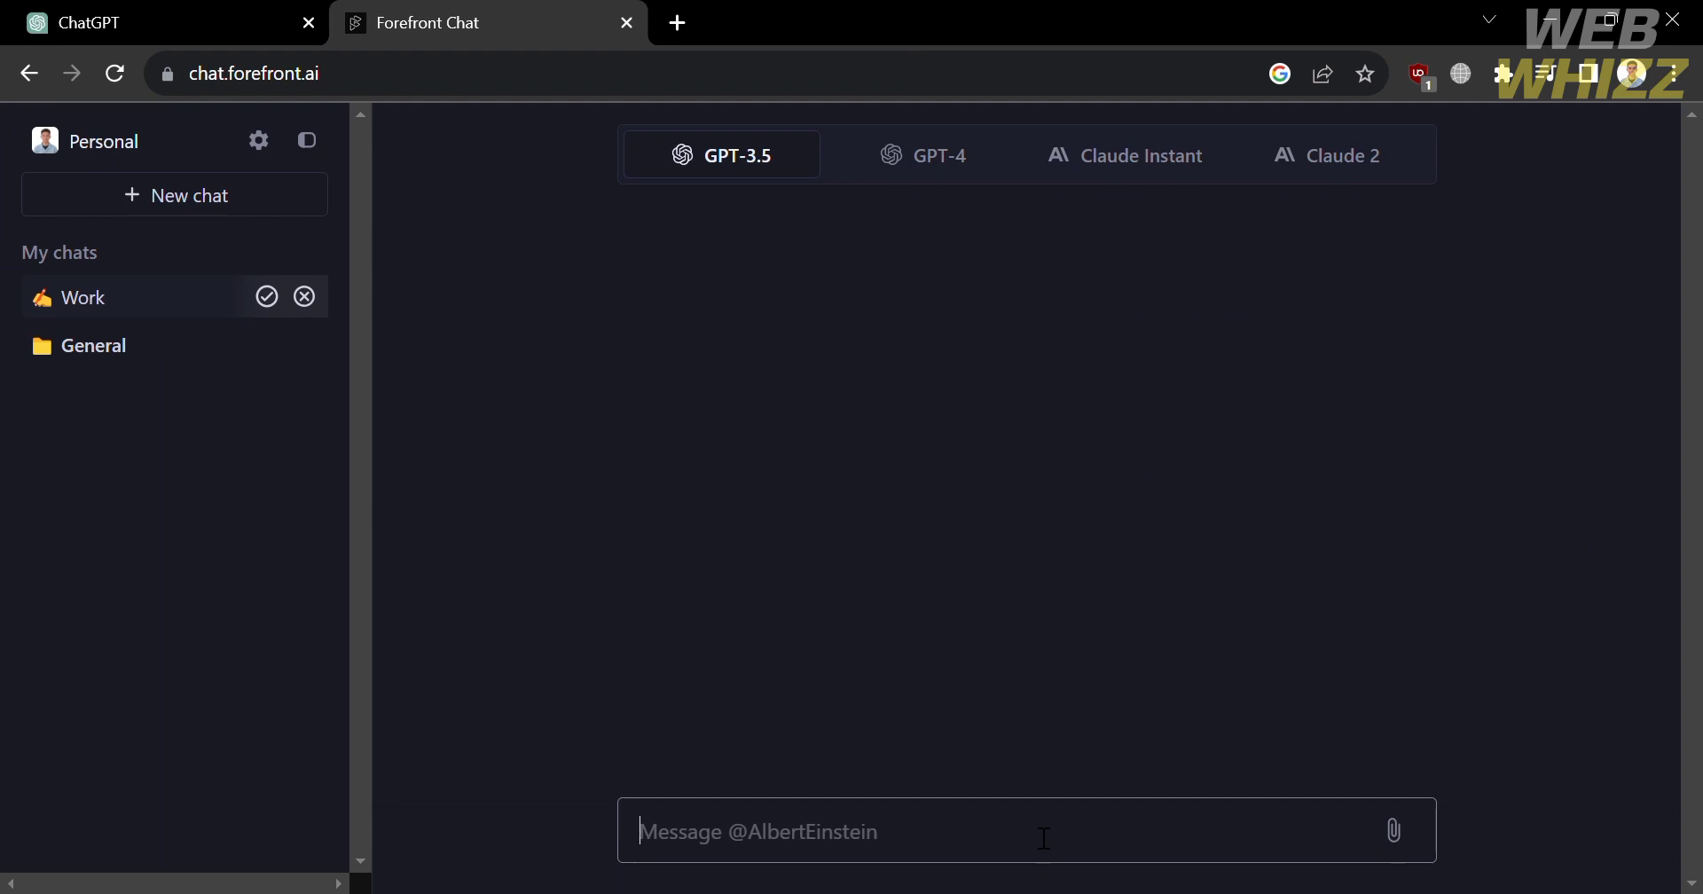
text(What oj)
key(BackSpace)
key(BackSpace)
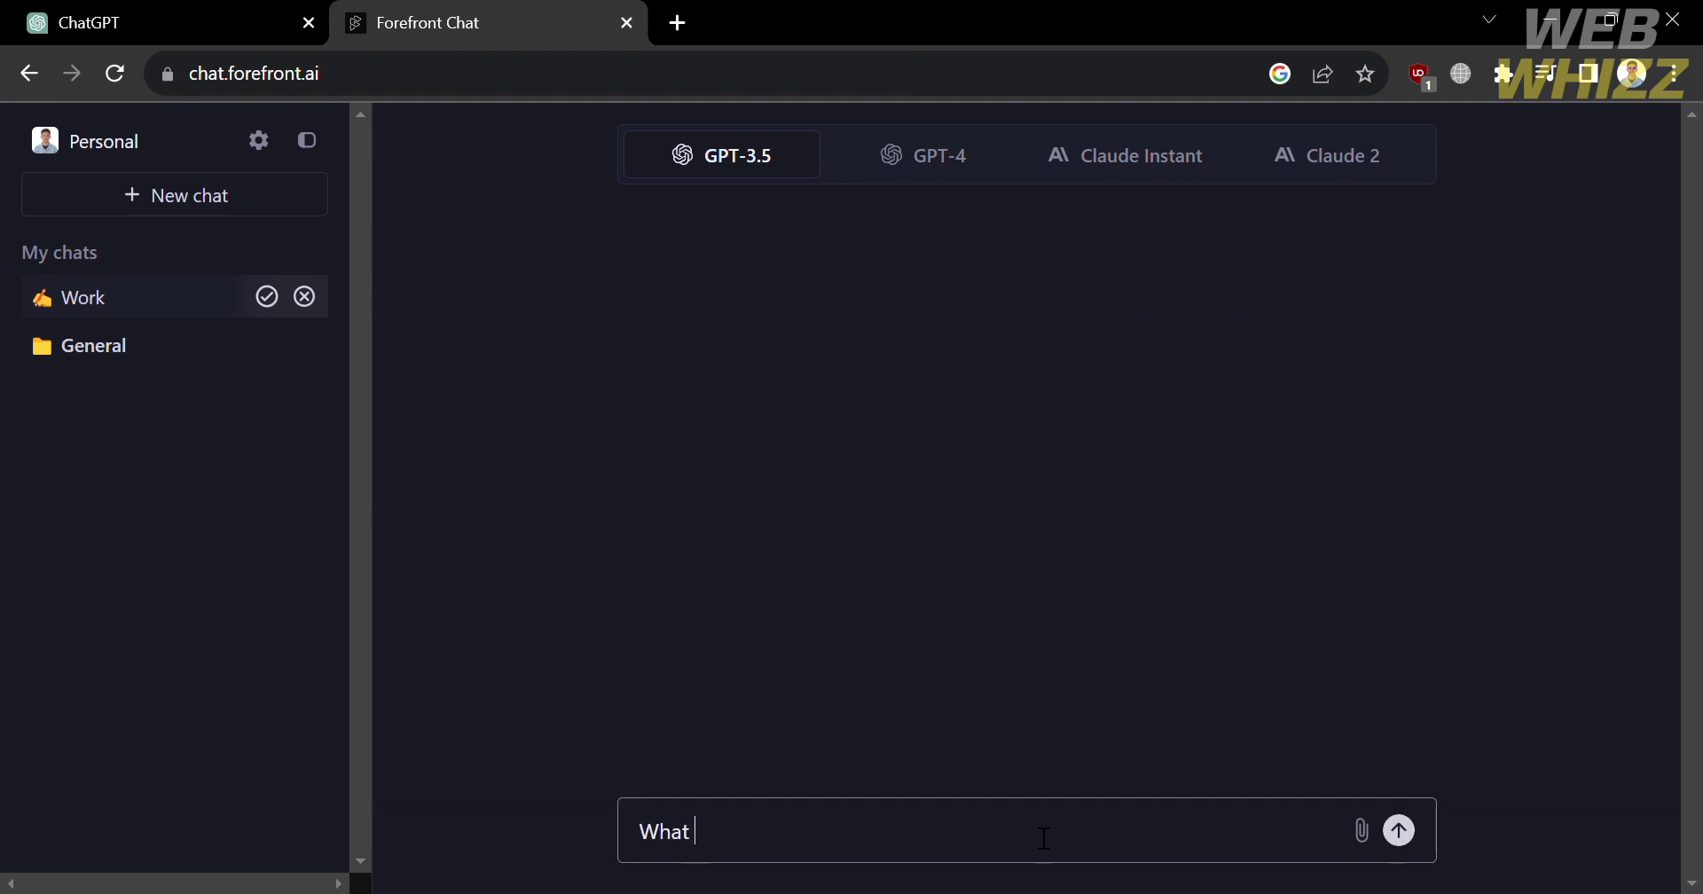
text(is Quantum Mechan)
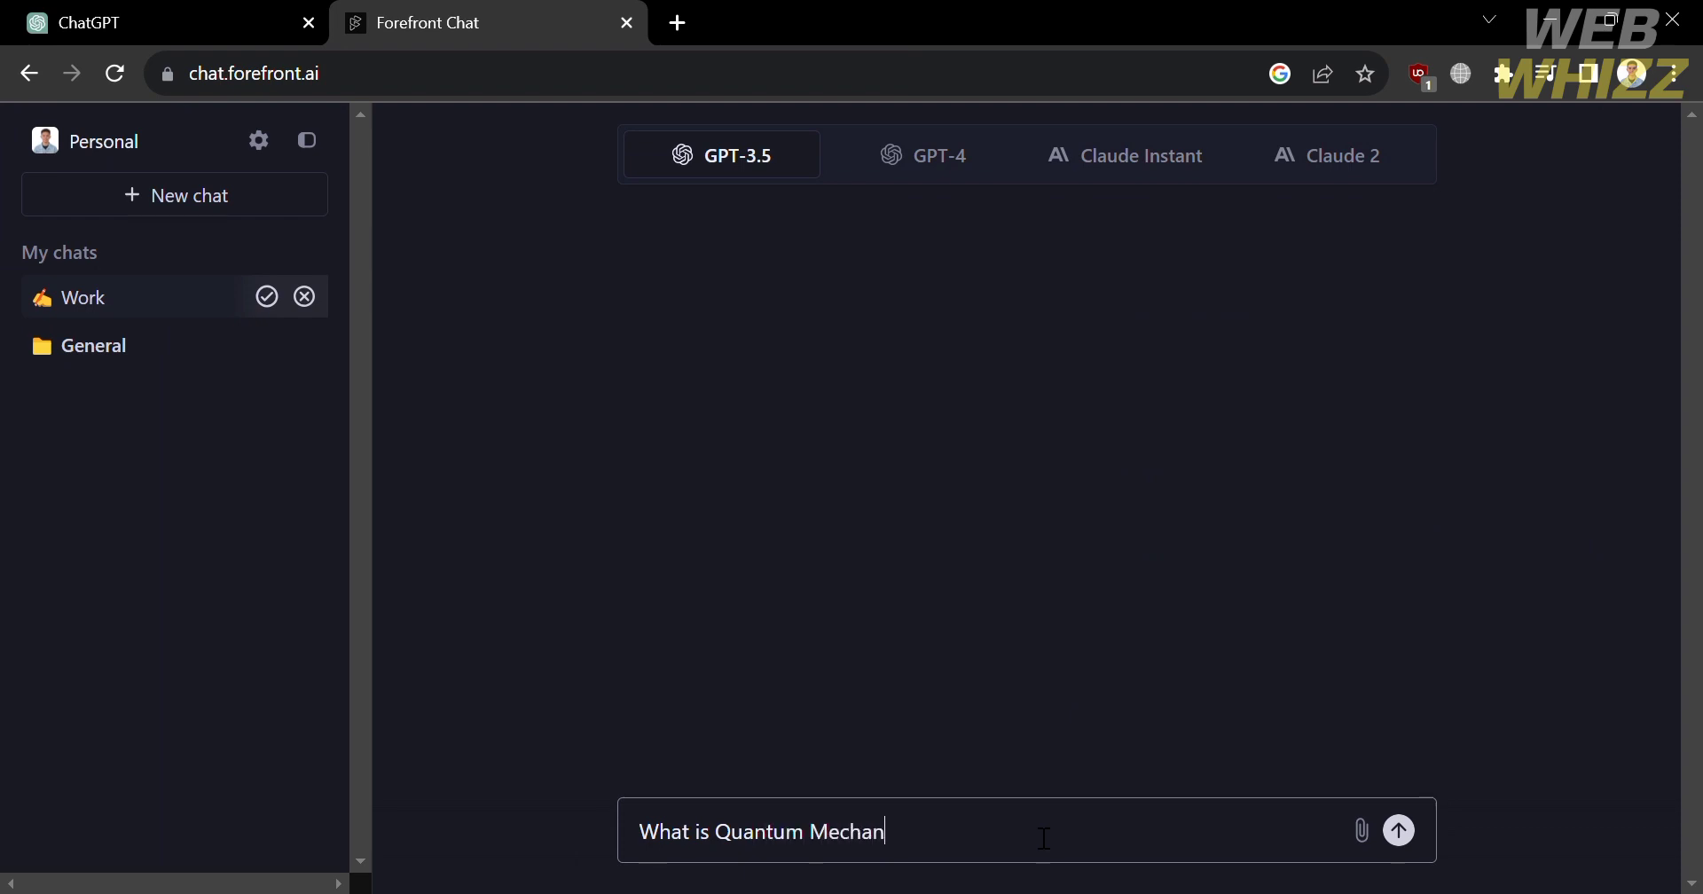
text(ics?)
key(Return)
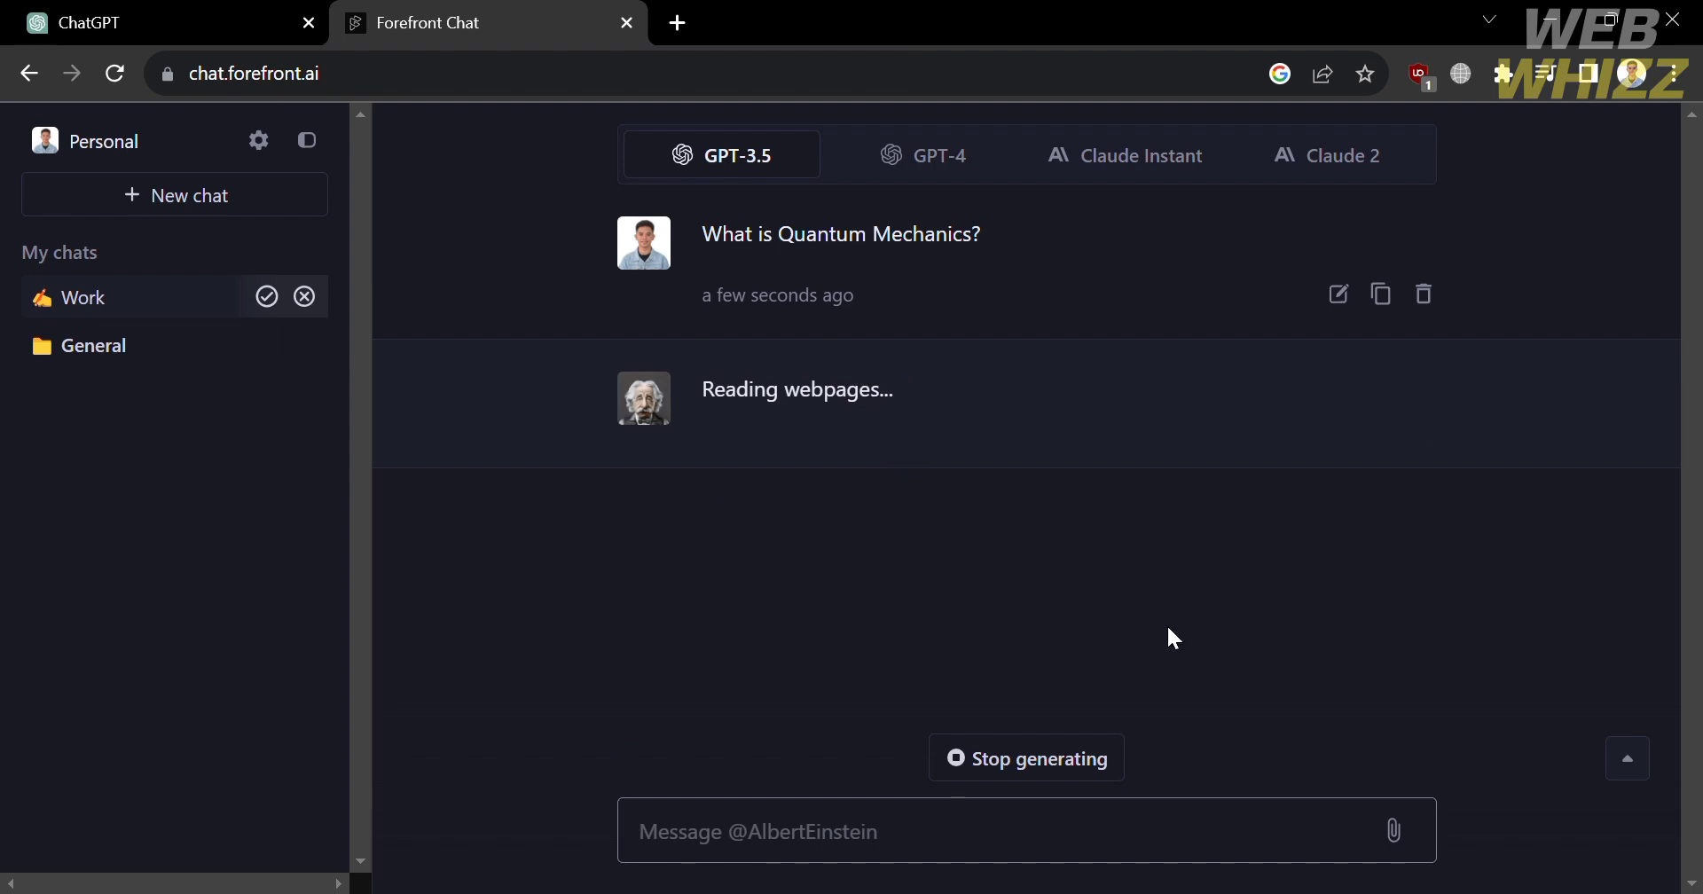
Scroll through Einstein's quantum mechanics reply to check its four cited sources, then return to the question
scroll(1006, 599, down, 2)
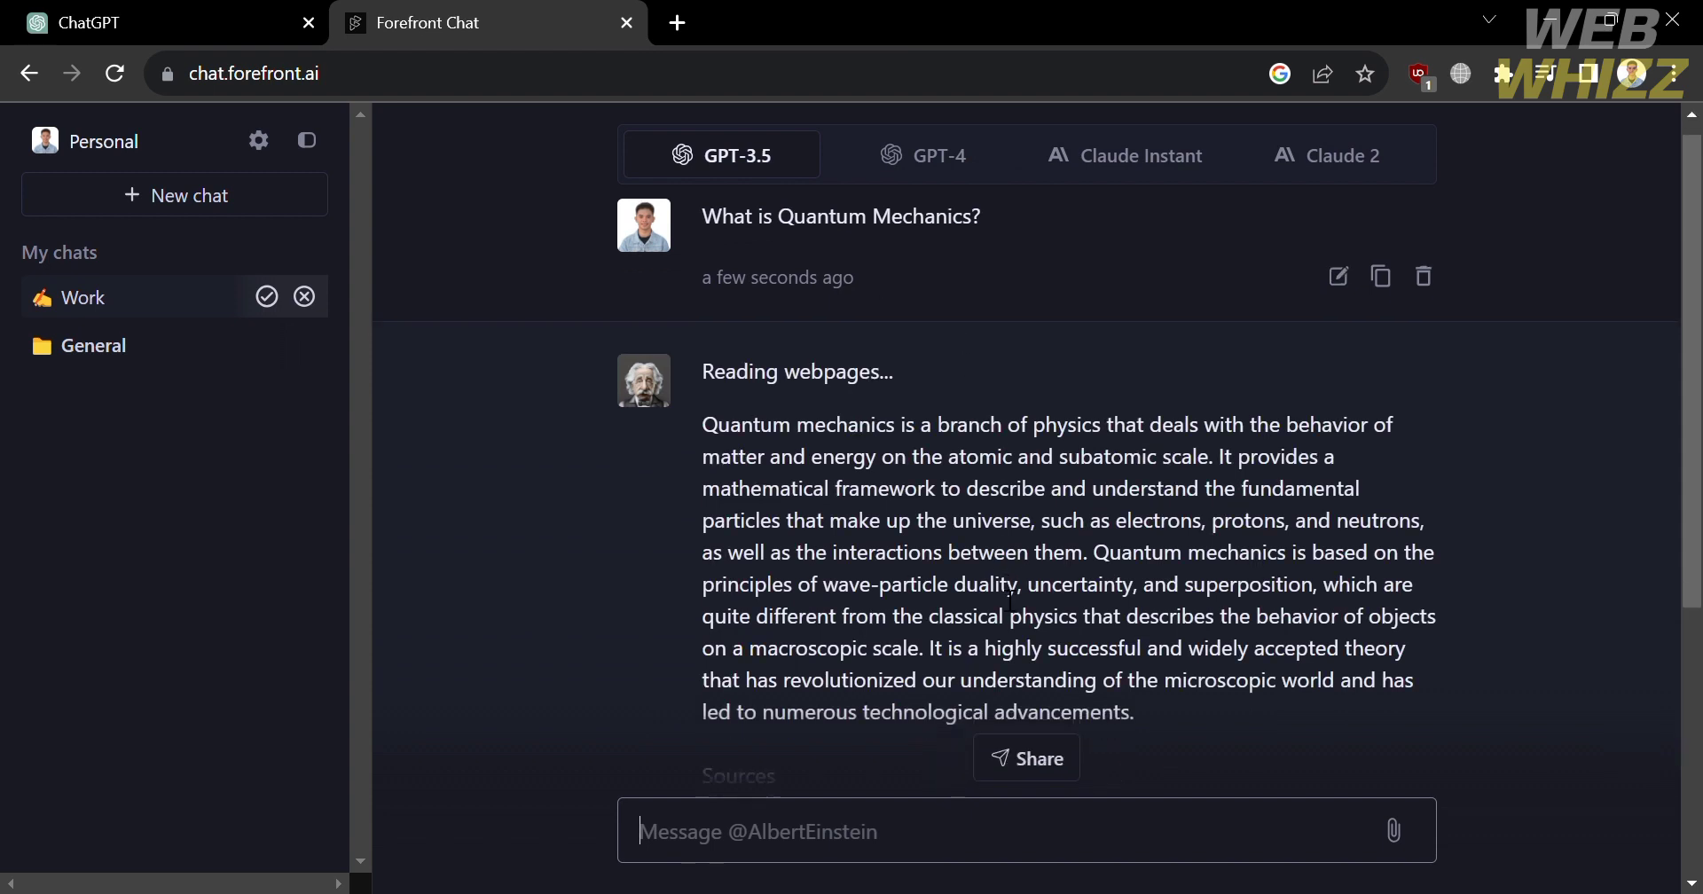
scroll(1001, 599, up, 2)
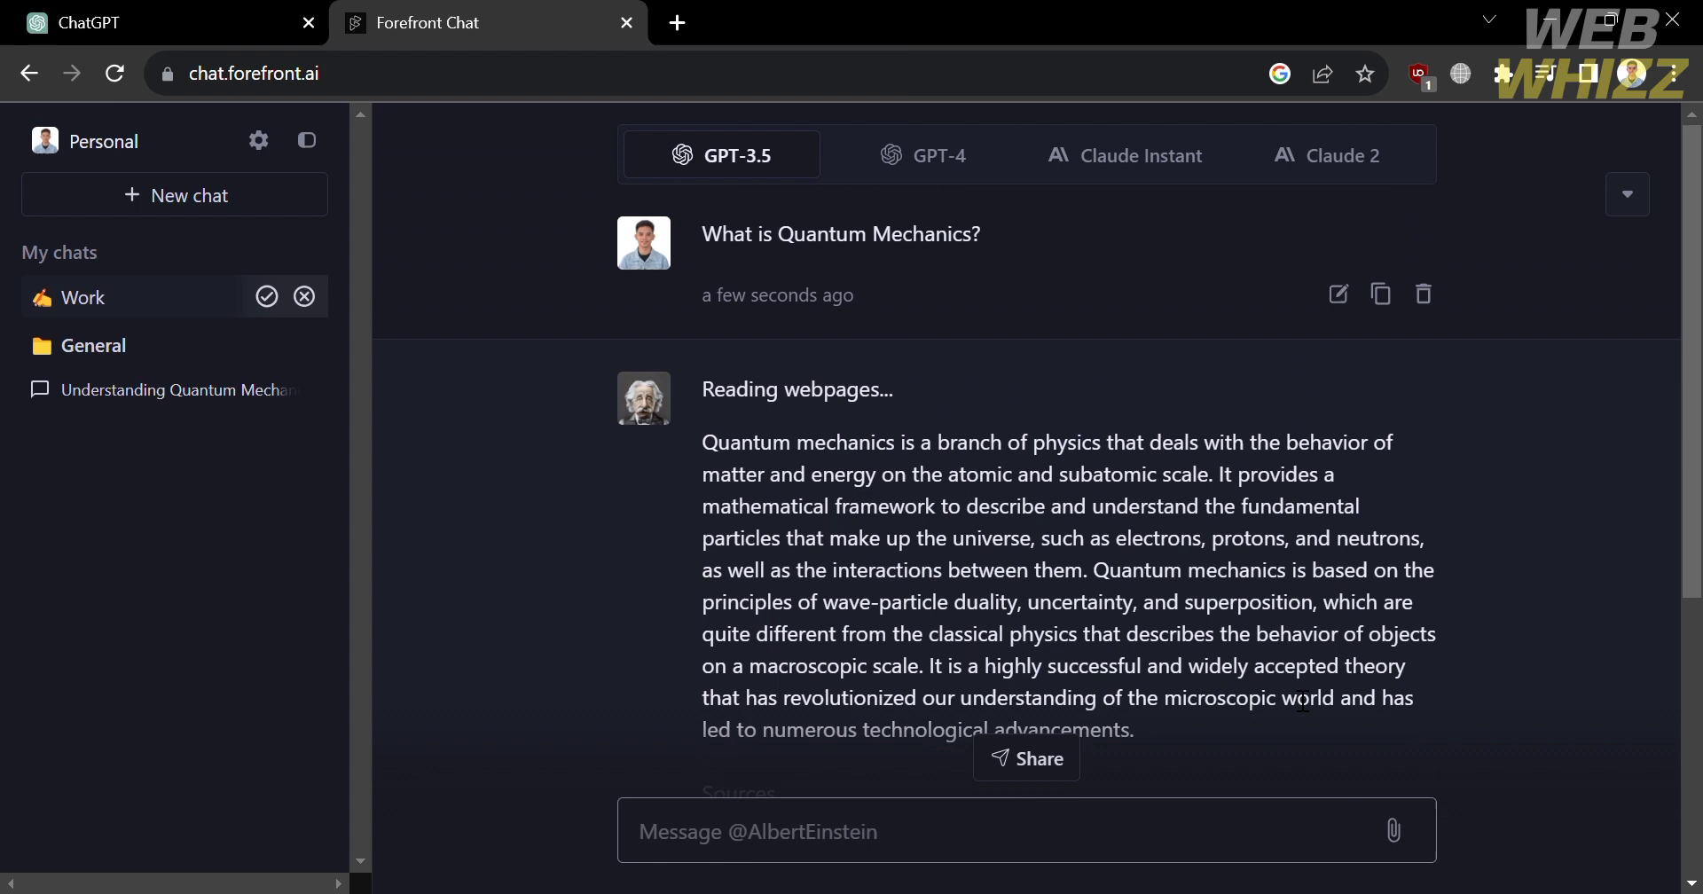
scroll(1312, 674, down, 2)
scroll(1299, 700, down, 2)
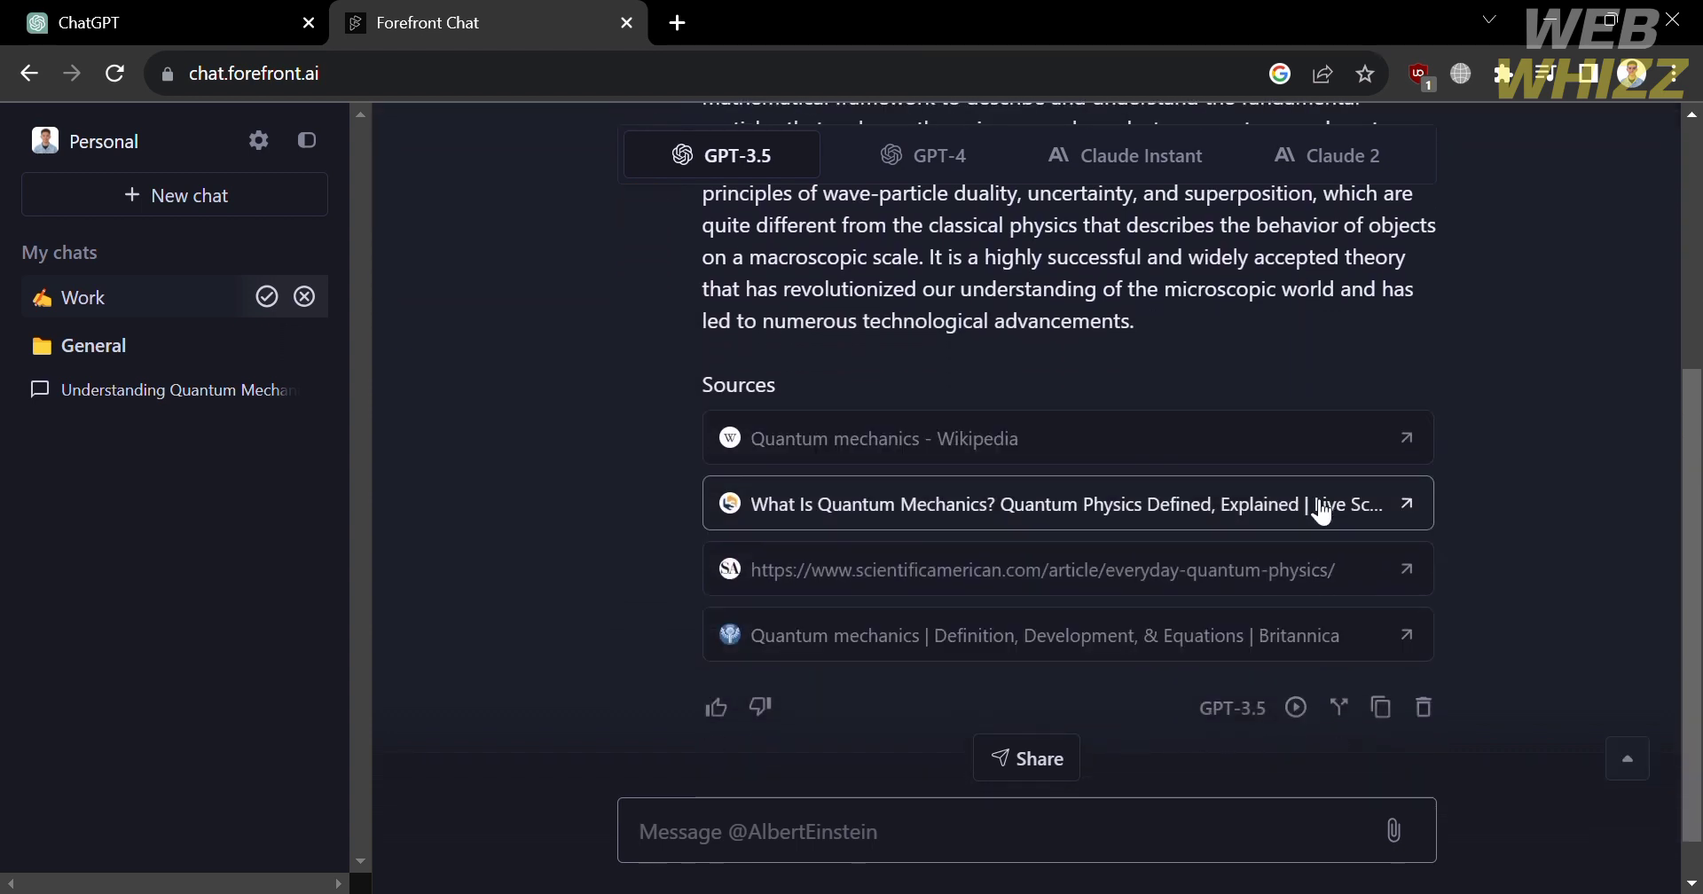
scroll(1250, 688, down, 1)
scroll(1248, 685, up, 4)
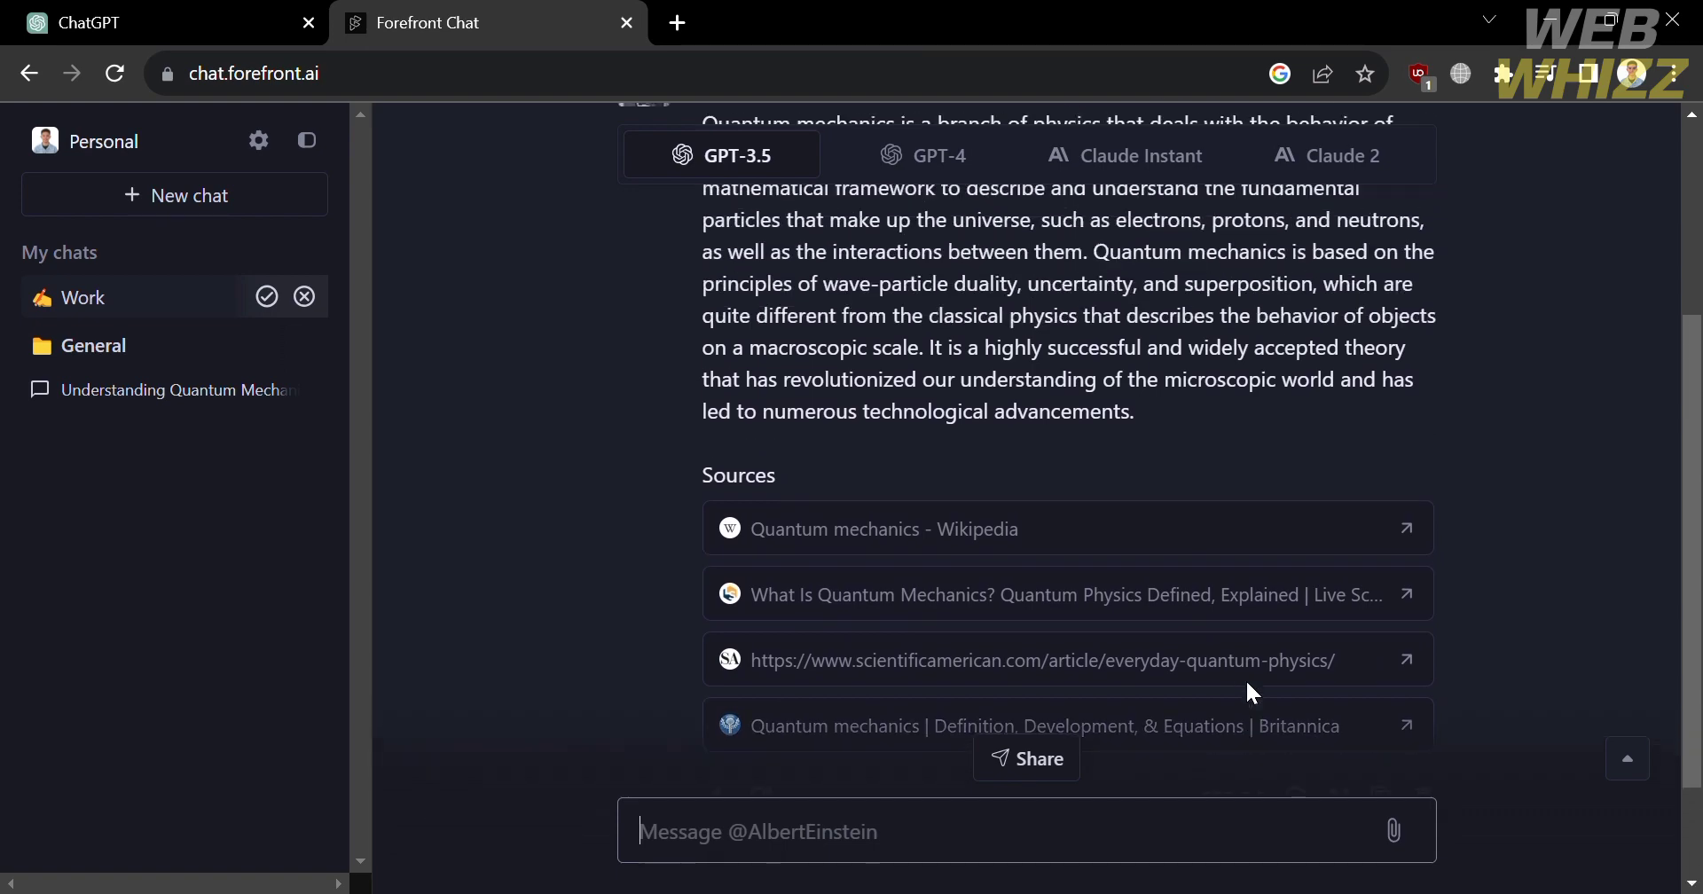
scroll(1251, 692, up, 1)
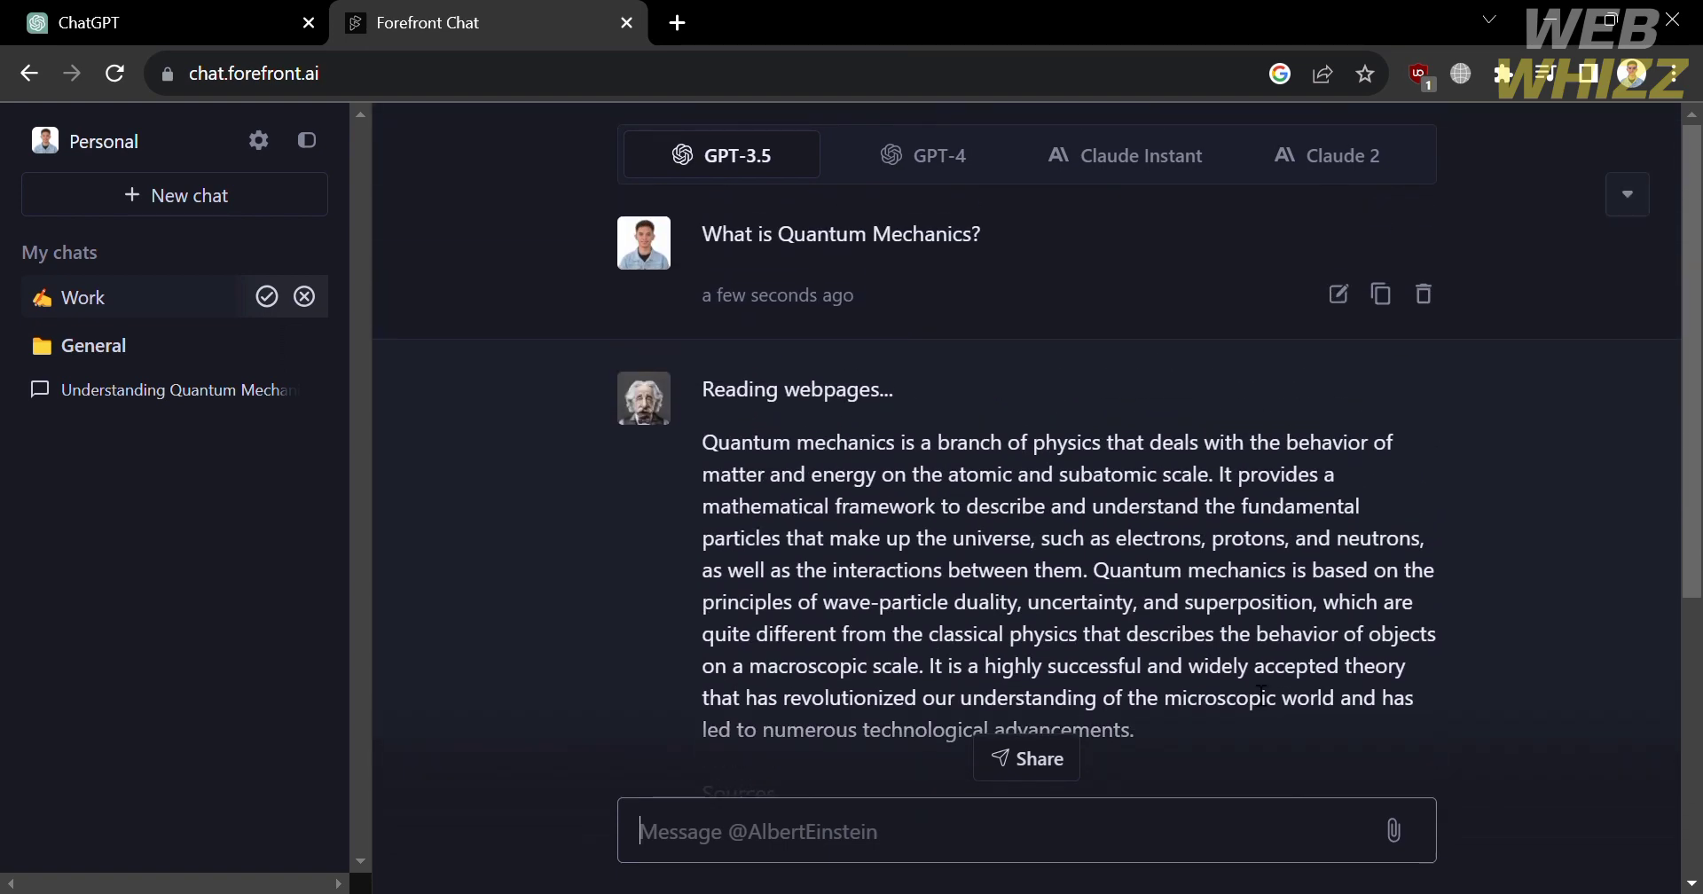
mouse_move(803, 171)
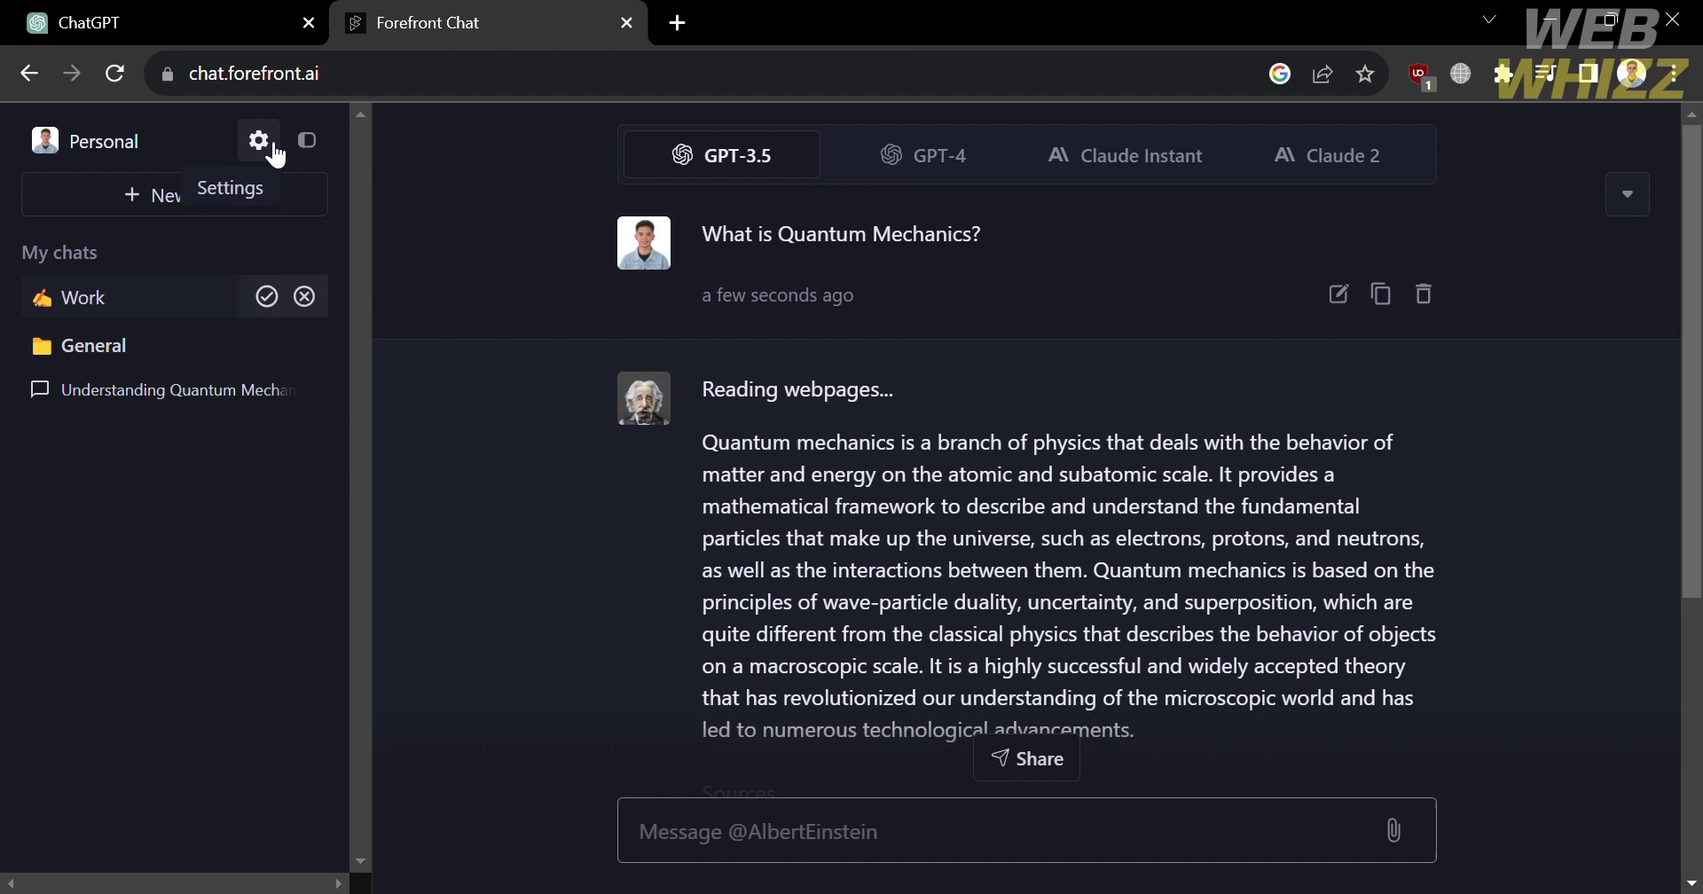
Change the chat persona from Albert Einstein to Helpful Assistant in the model settings dropdown
mouse_move(696, 179)
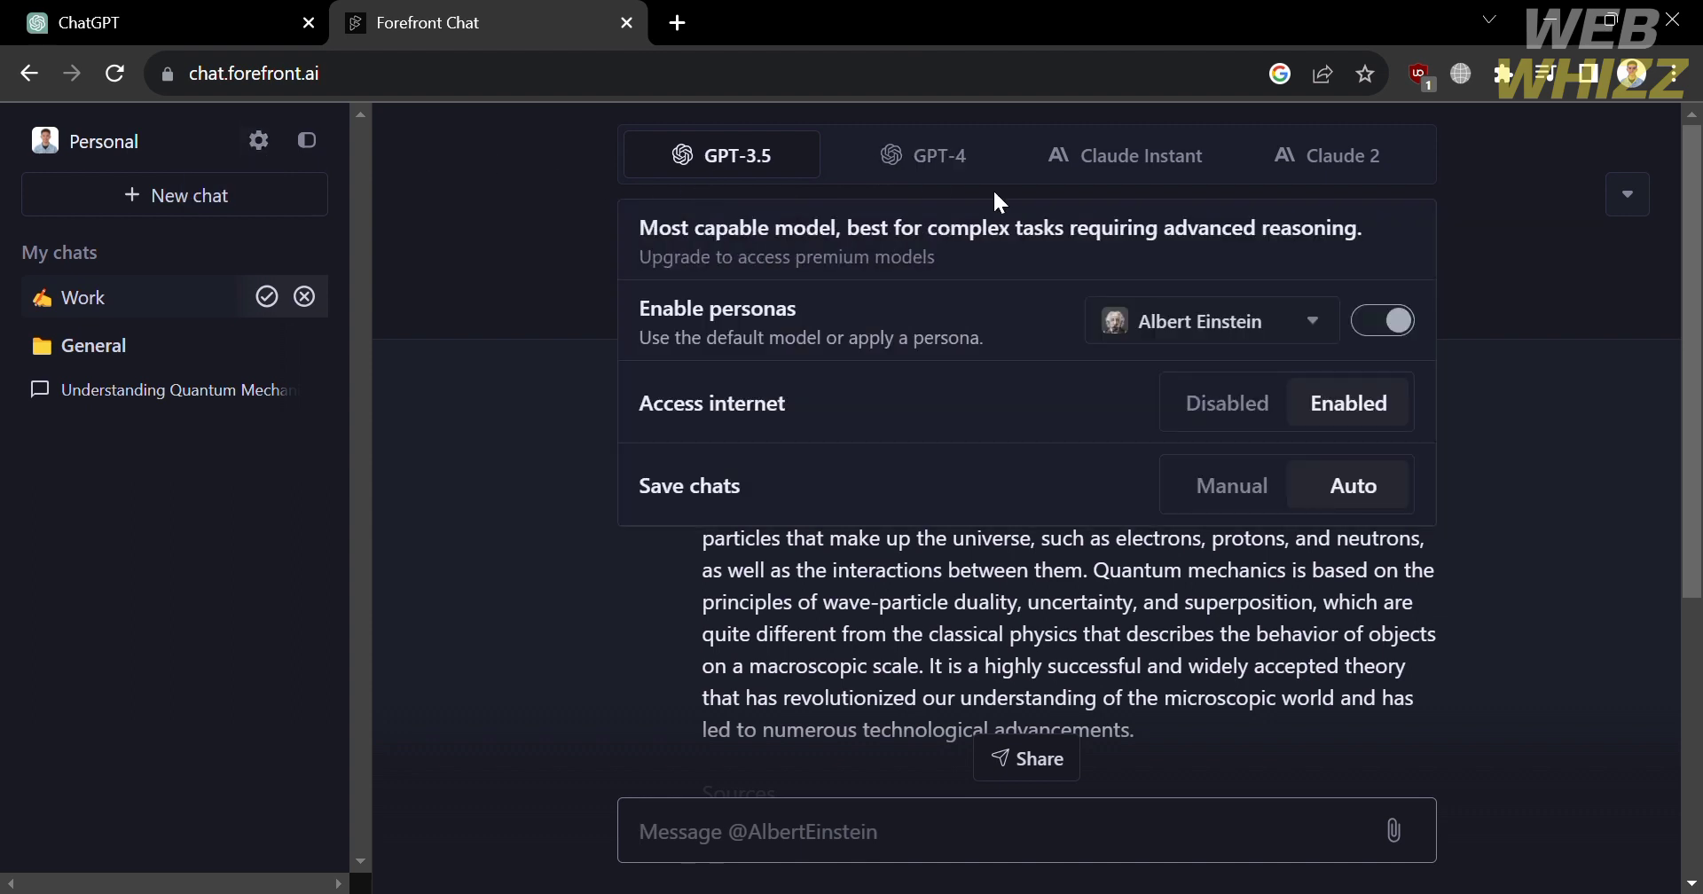
click(1256, 329)
scroll(1244, 550, down, 4)
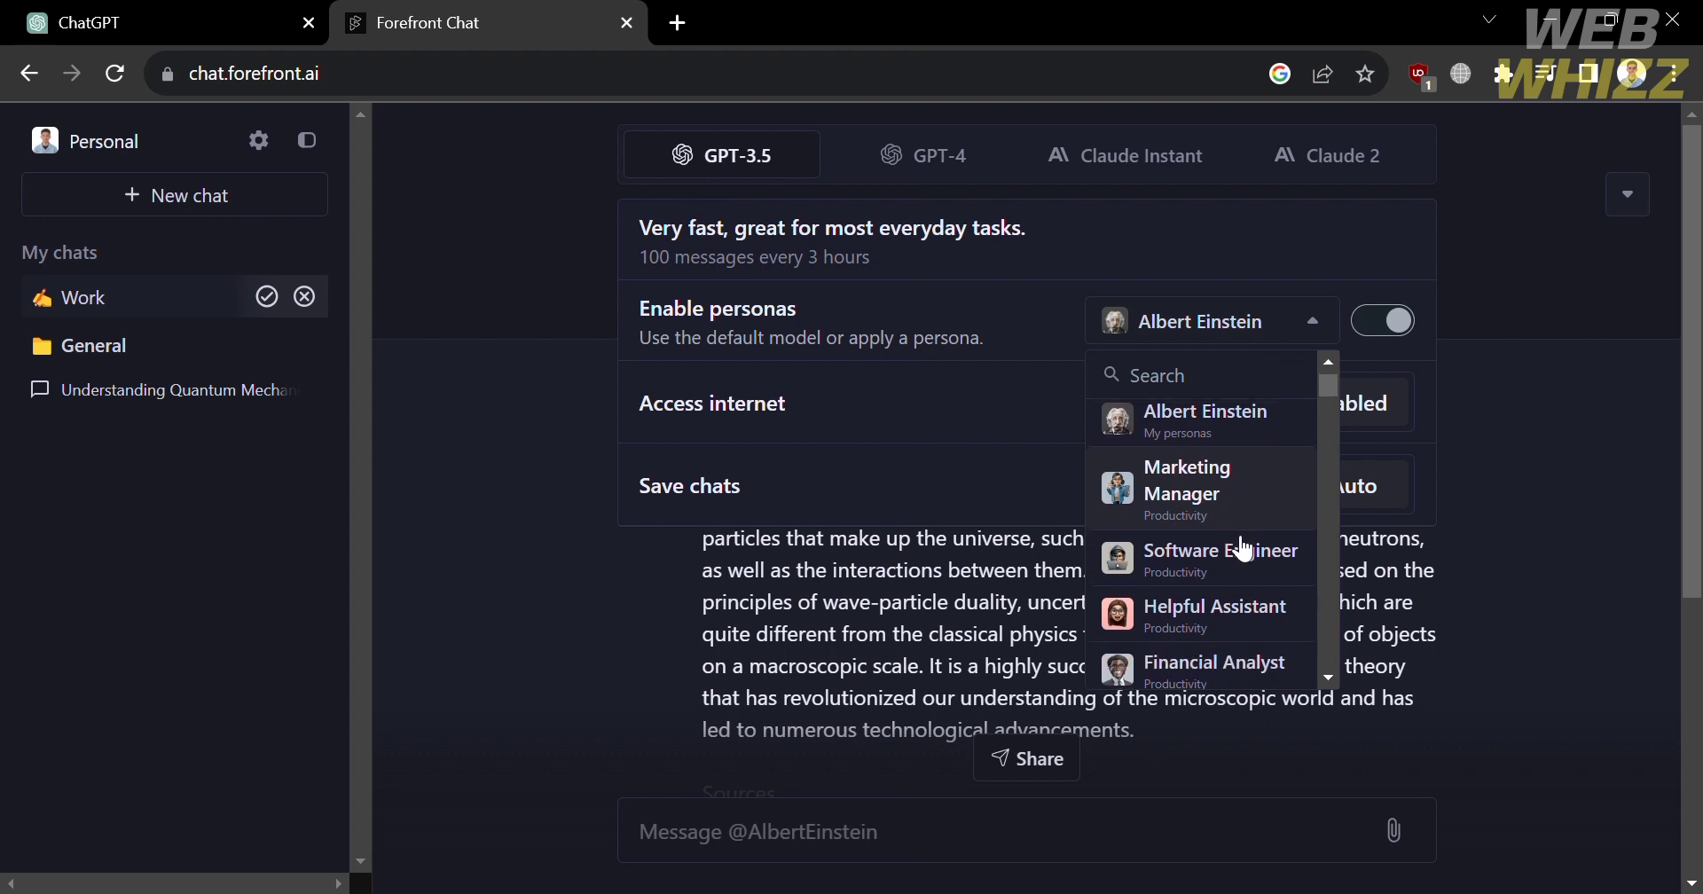
scroll(1245, 550, down, 1)
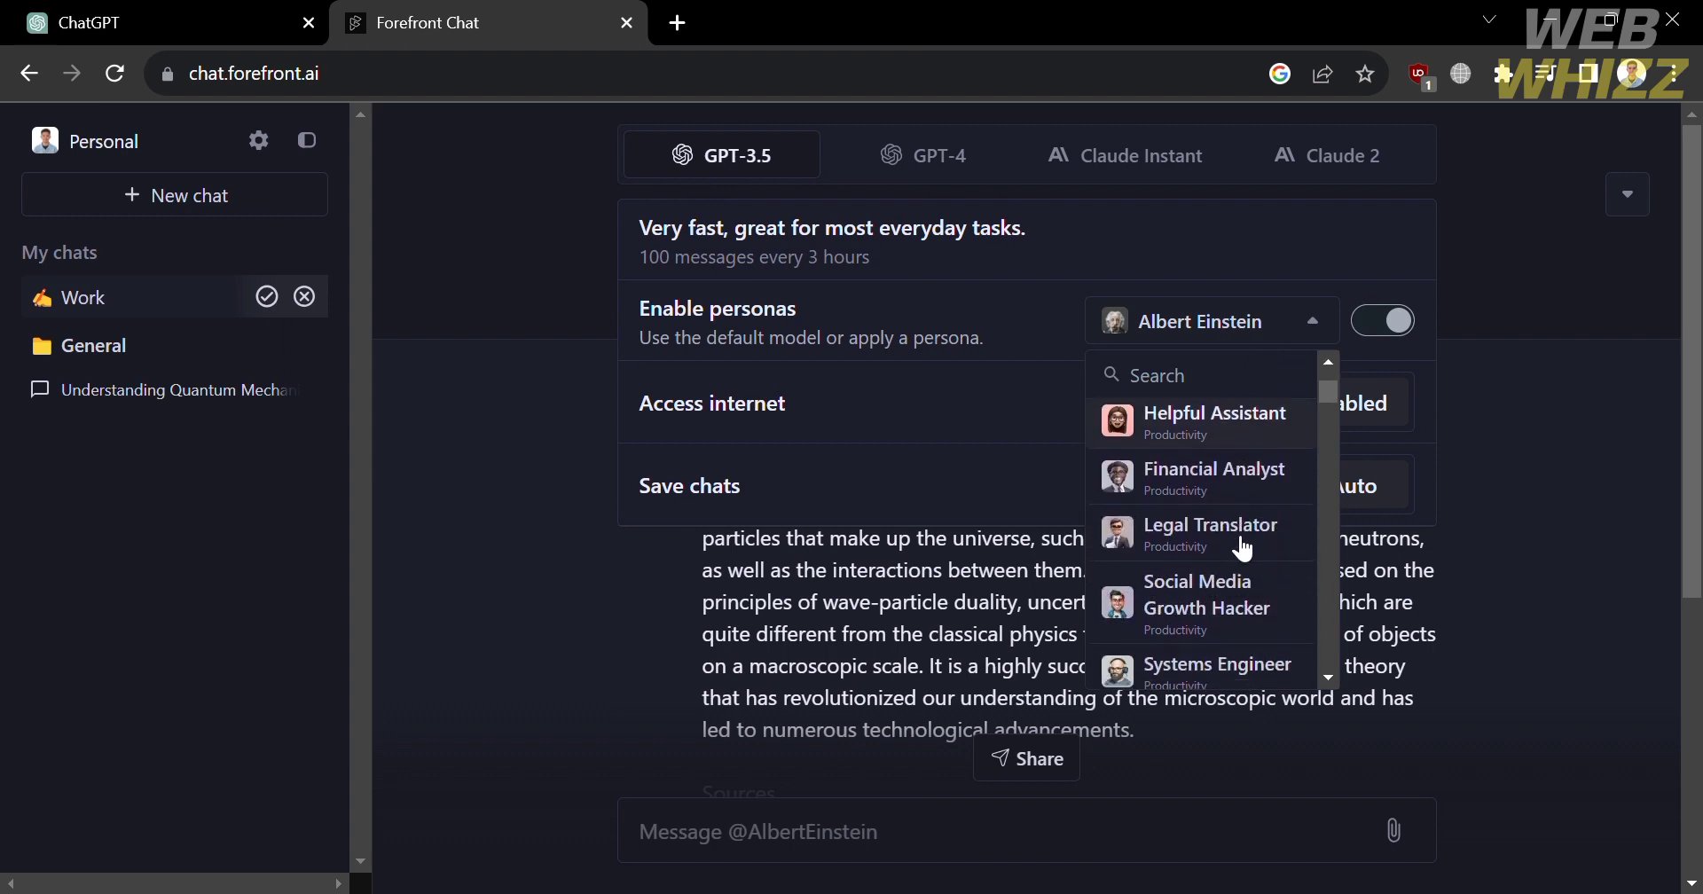
scroll(1245, 550, up, 2)
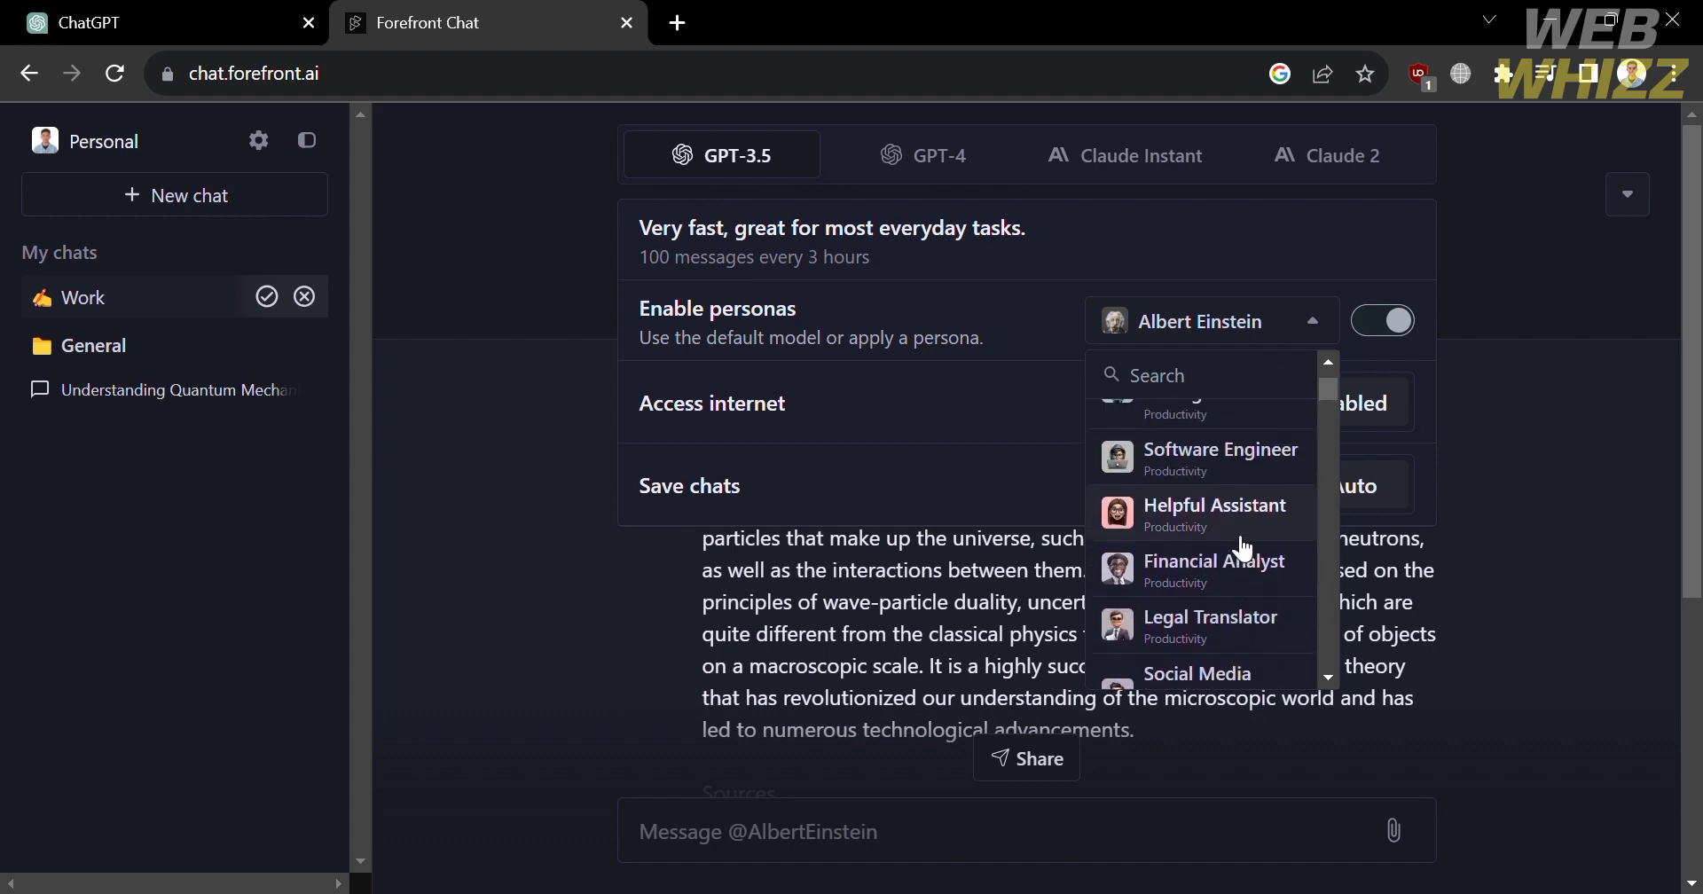
click(1245, 541)
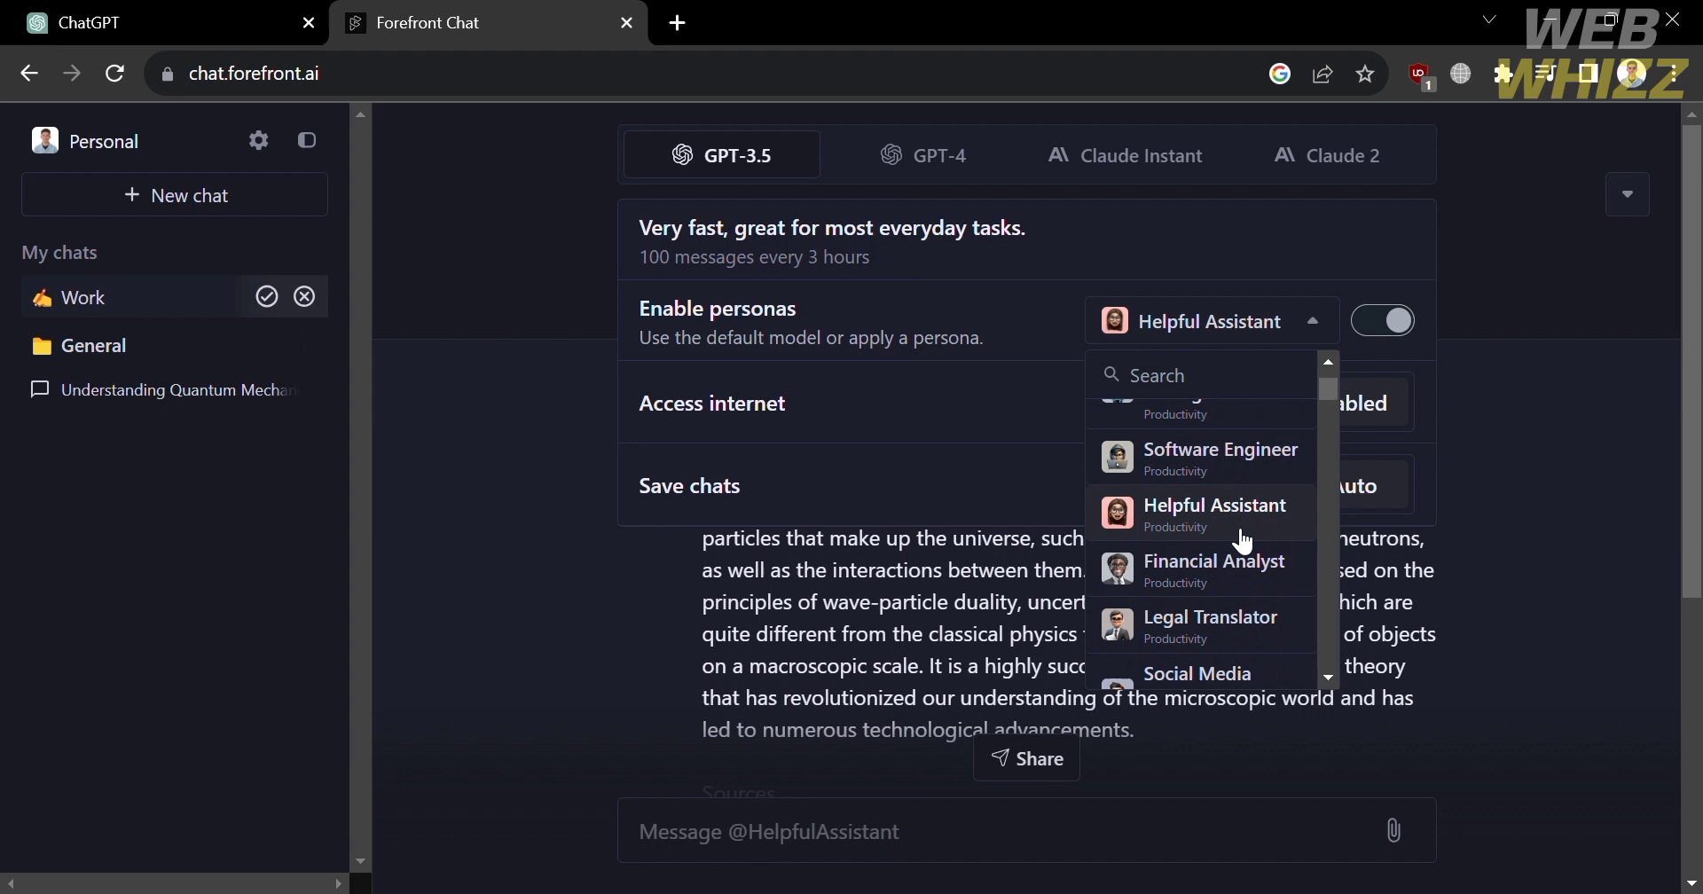
click(1242, 513)
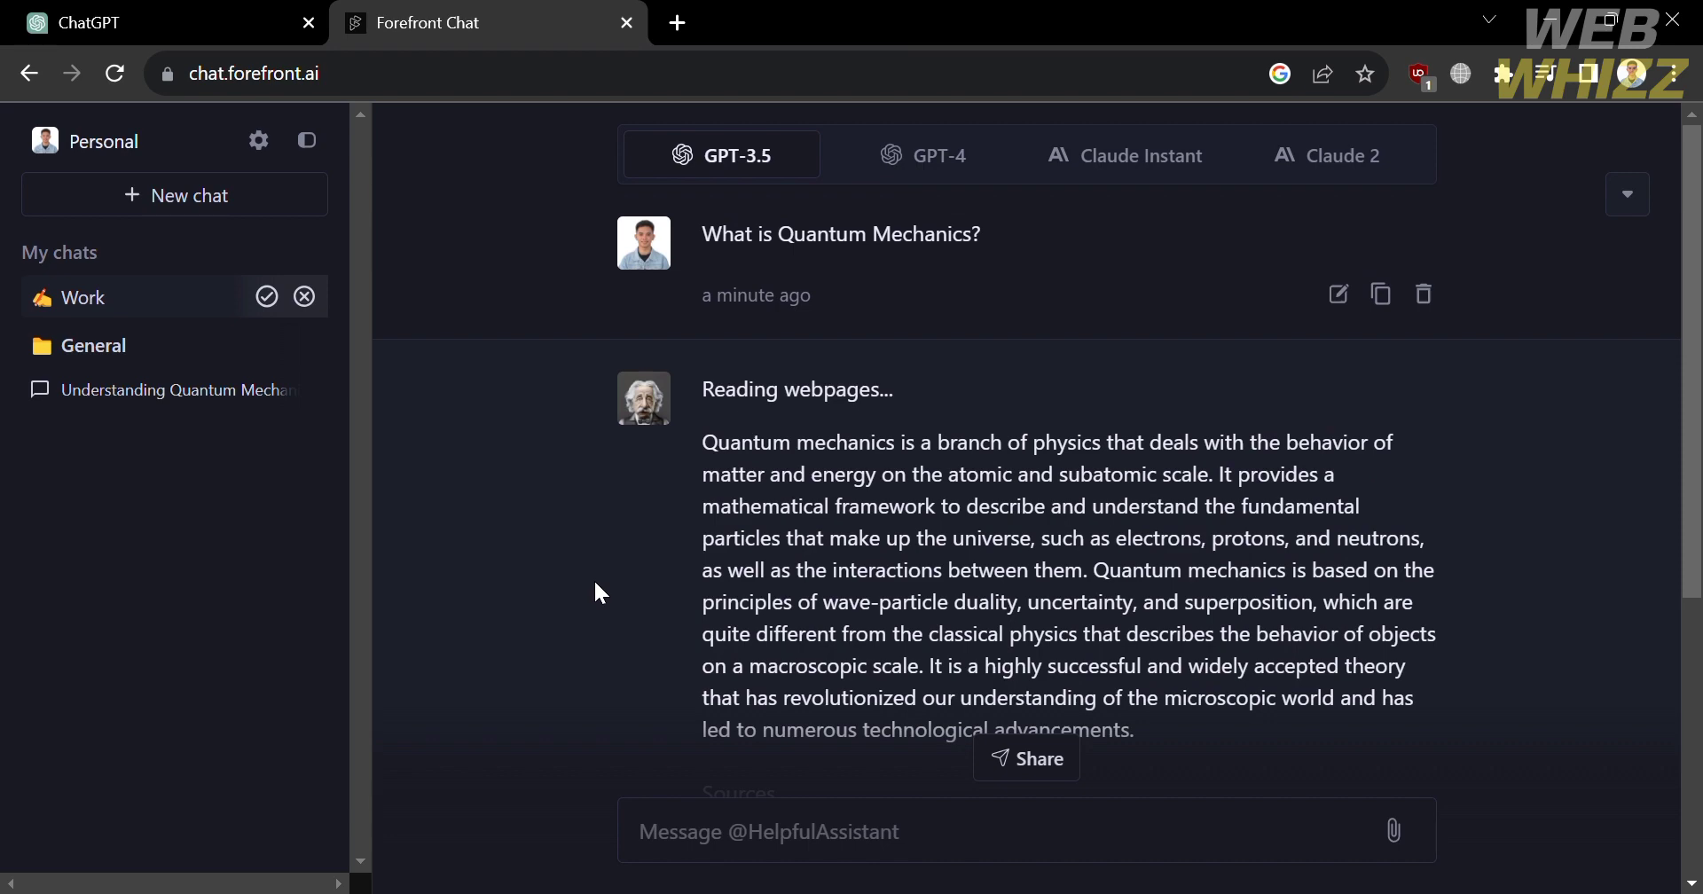
Copy the Share link for the quantum mechanics chat
click(834, 805)
scroll(887, 710, down, 5)
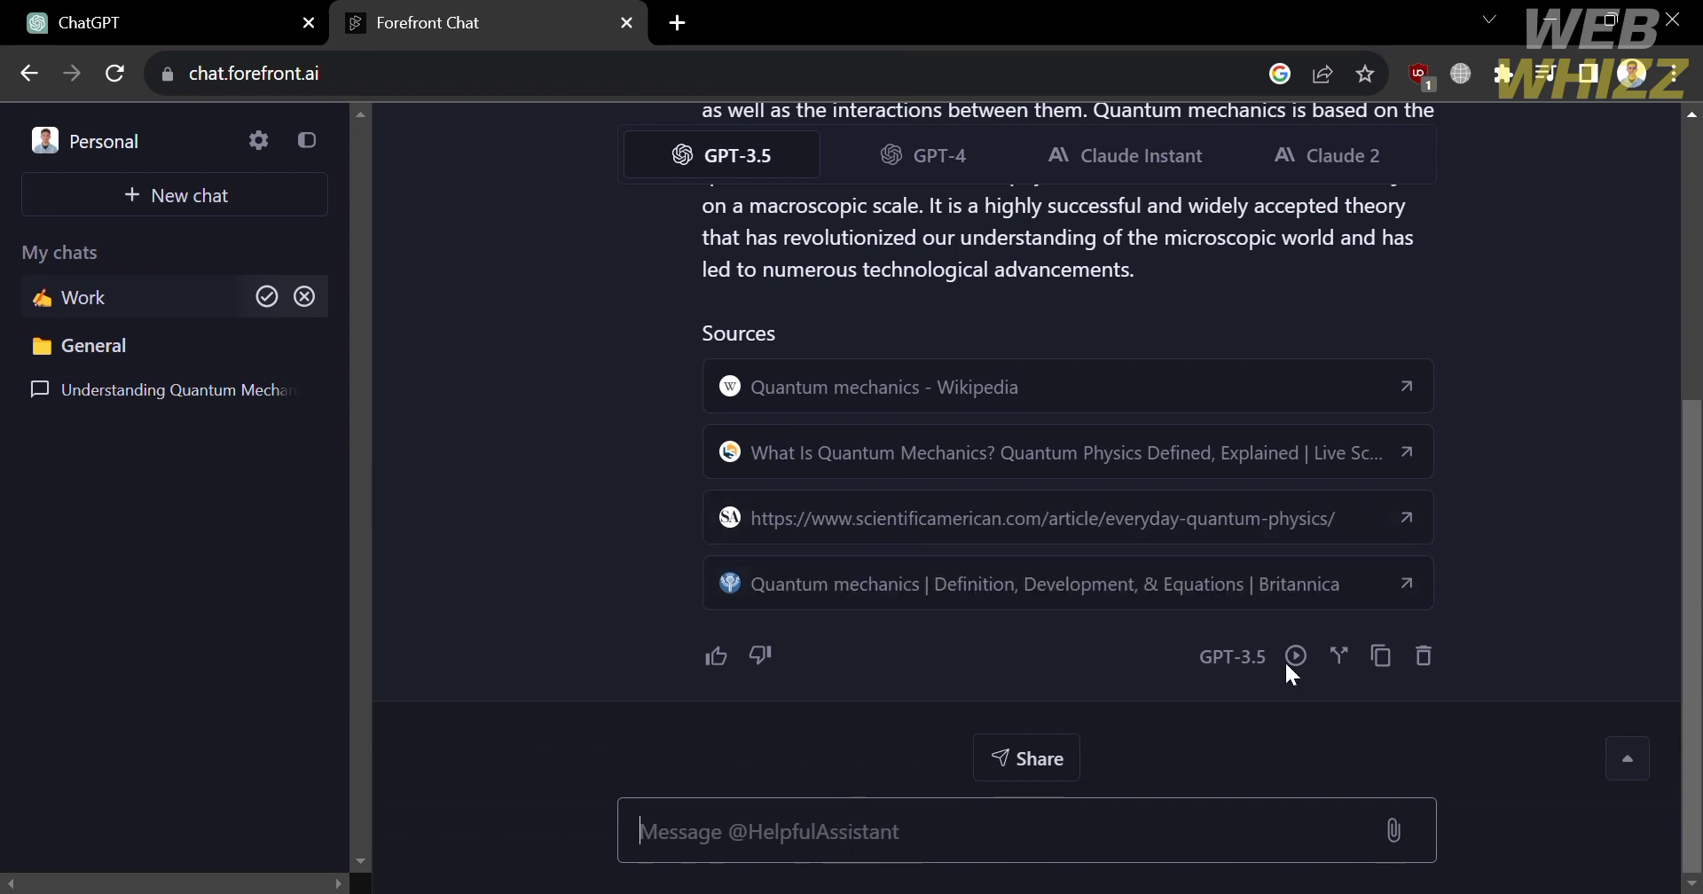
click(1055, 775)
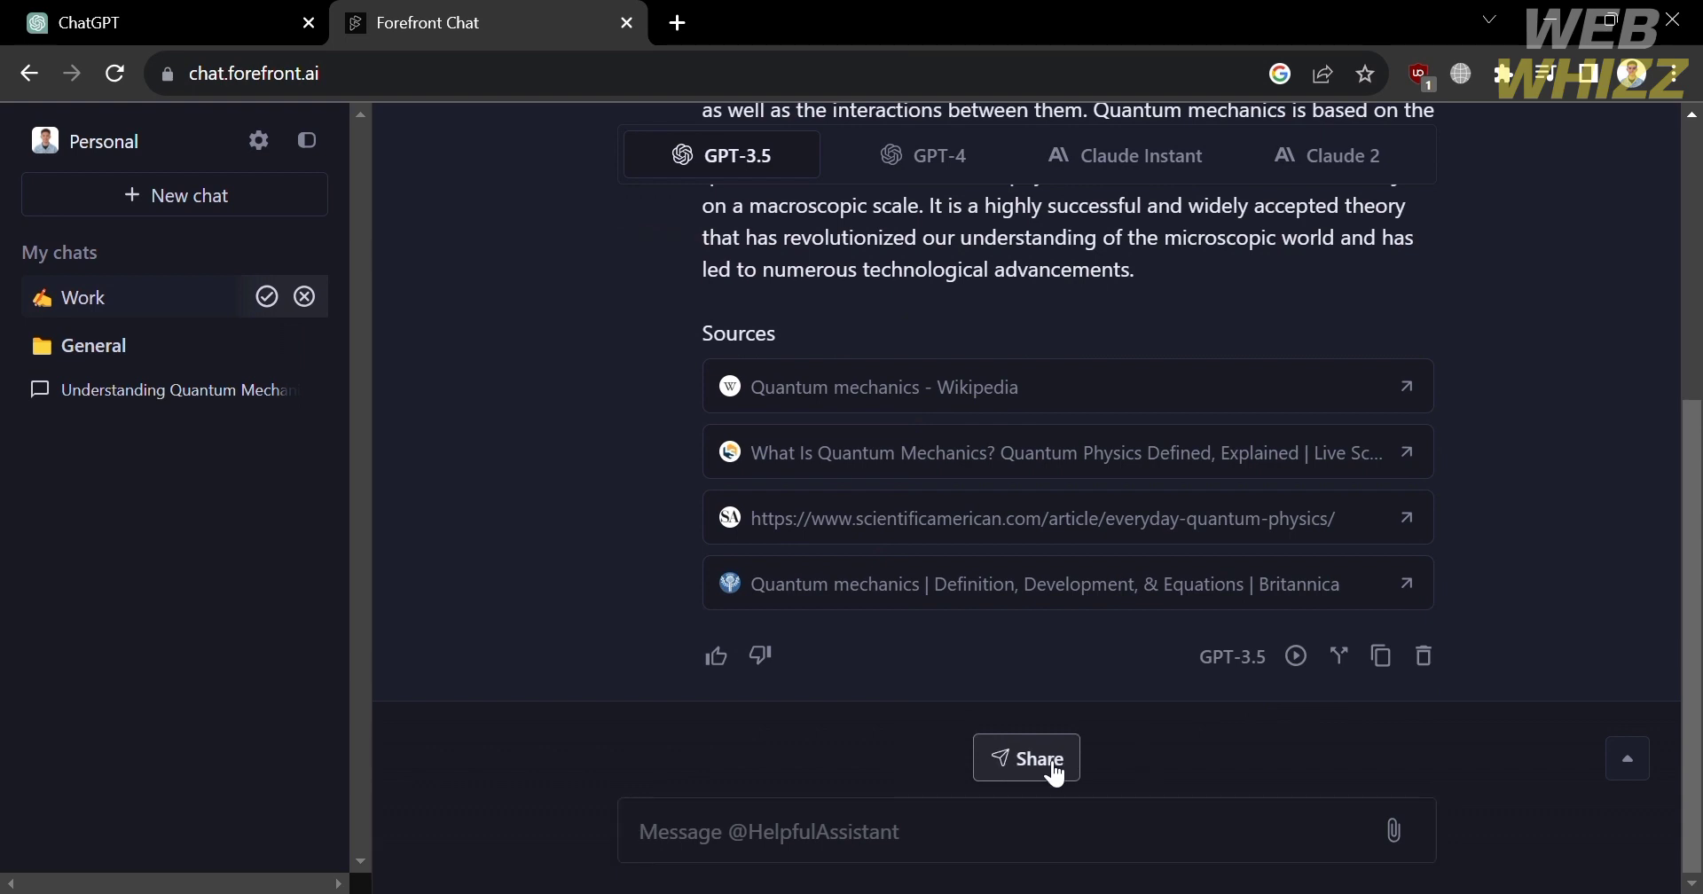
Load the copied share link in a new browser tab to verify the public page, then close it
click(685, 8)
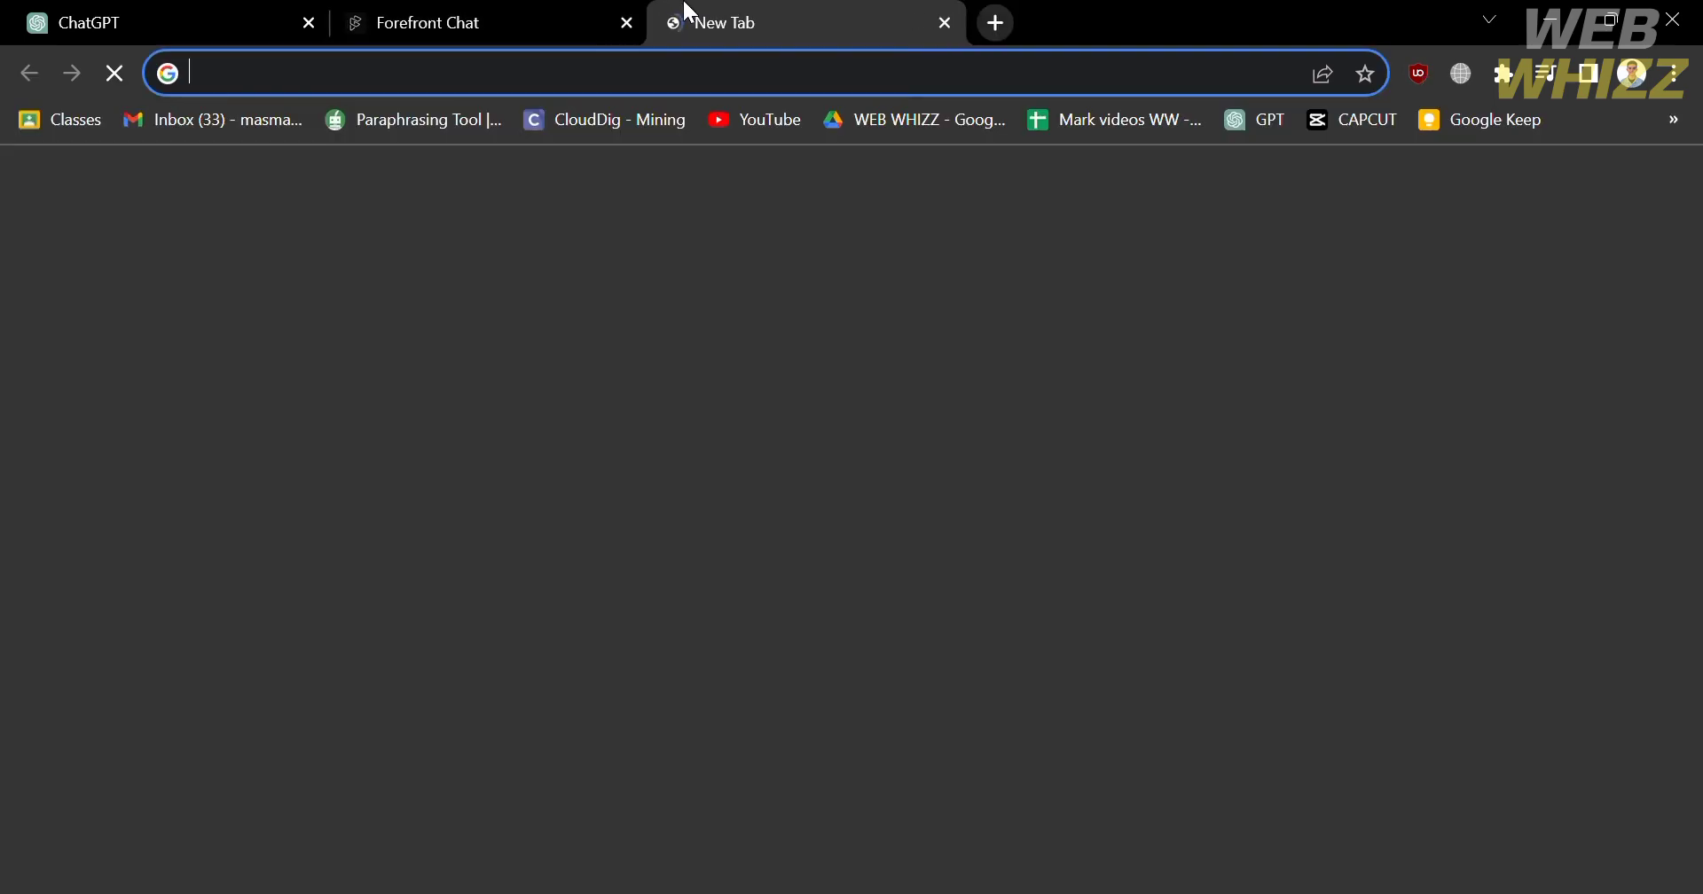
key(ctrl+v)
key(Return)
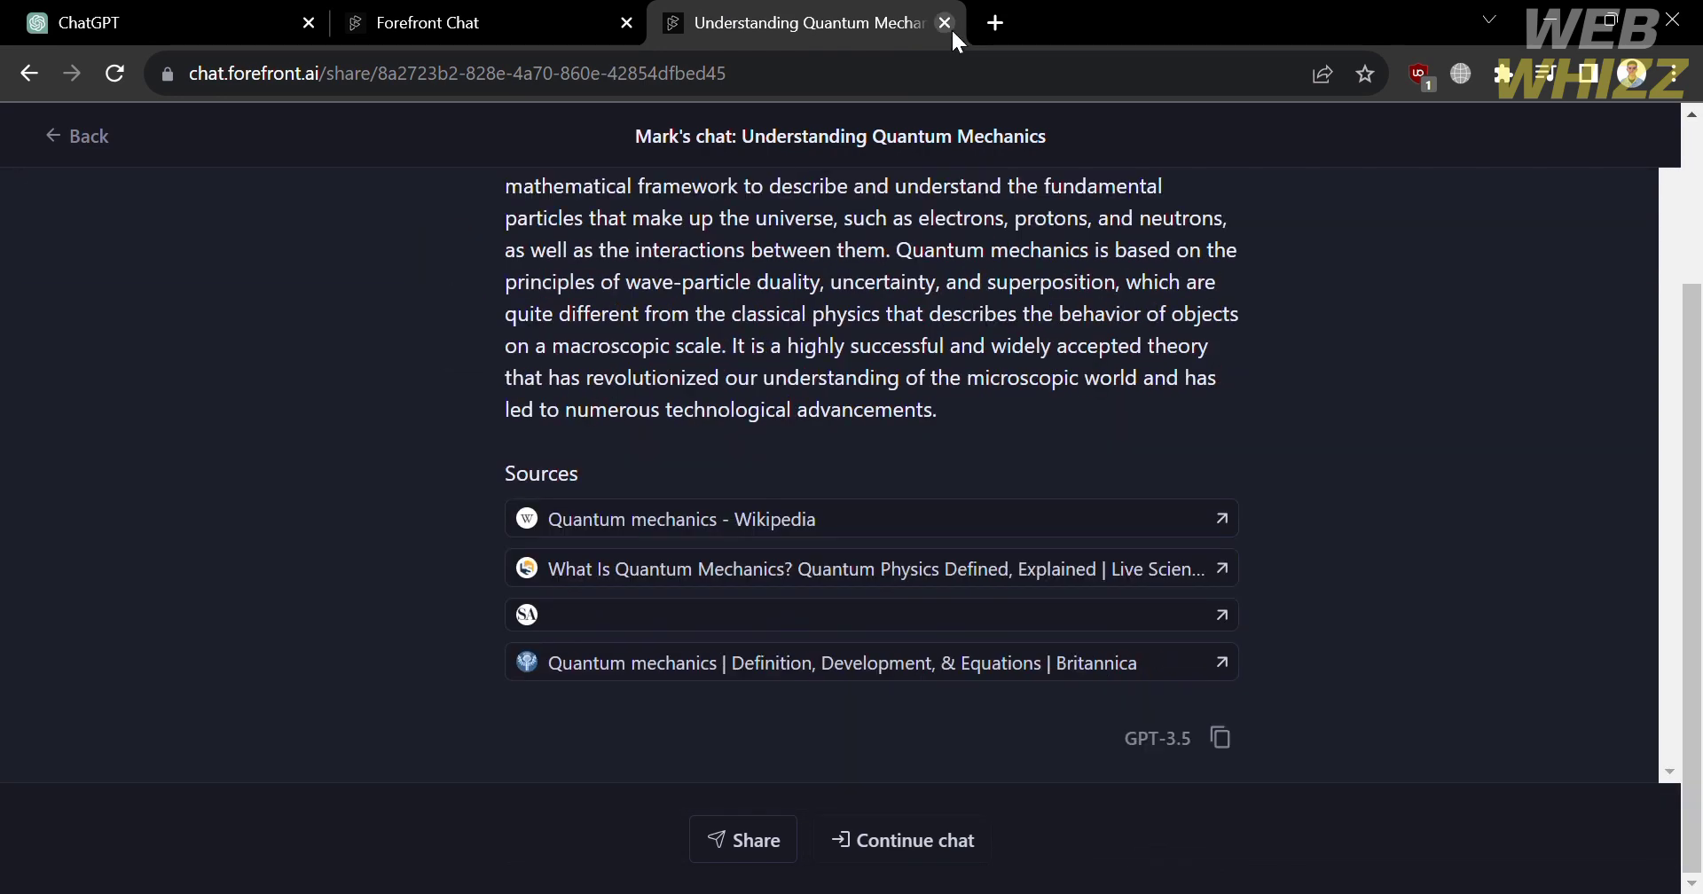
click(951, 30)
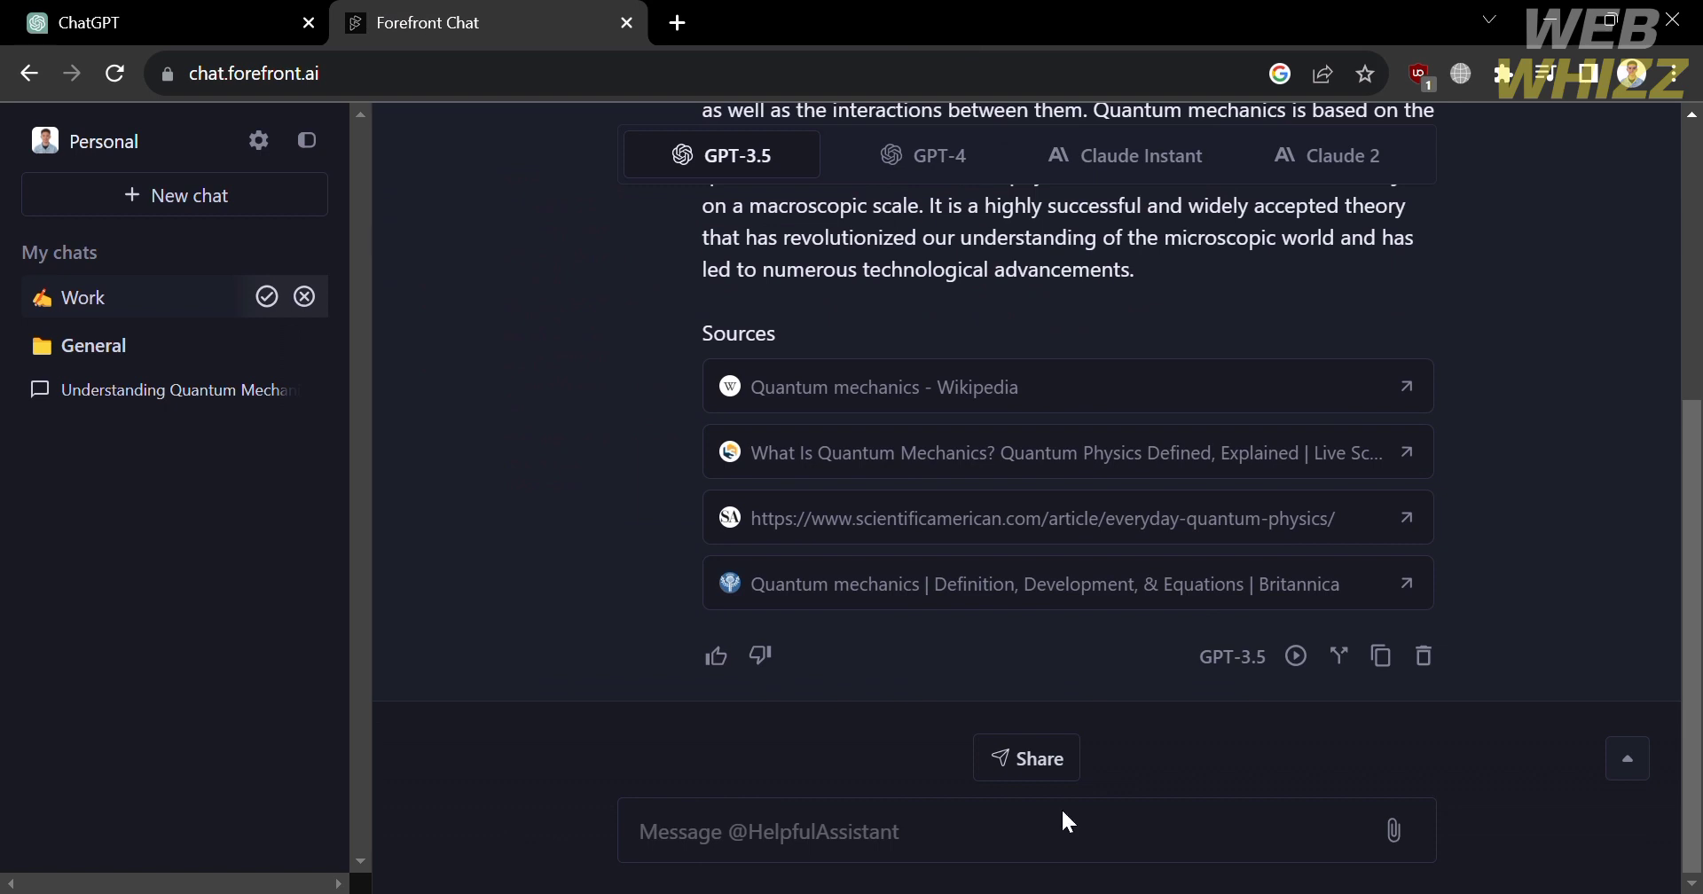
Ask 'Give me the list of ingredient of cooking Carbonara' and review the ingredient list and sources
click(863, 847)
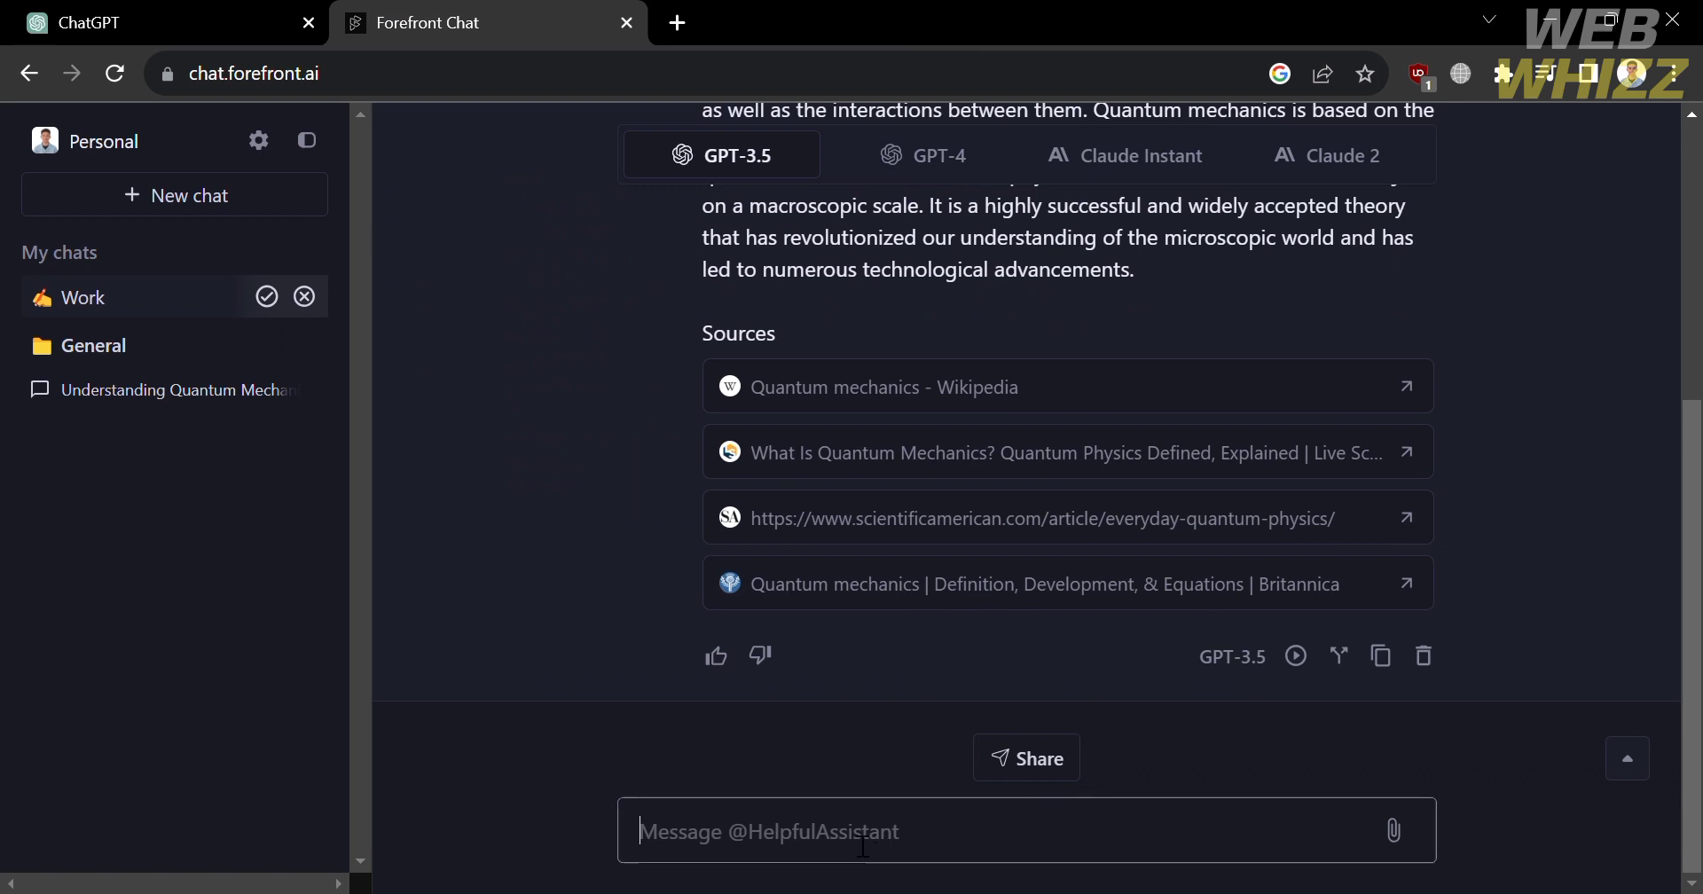
text(Give me the list of ingredient of cooking )
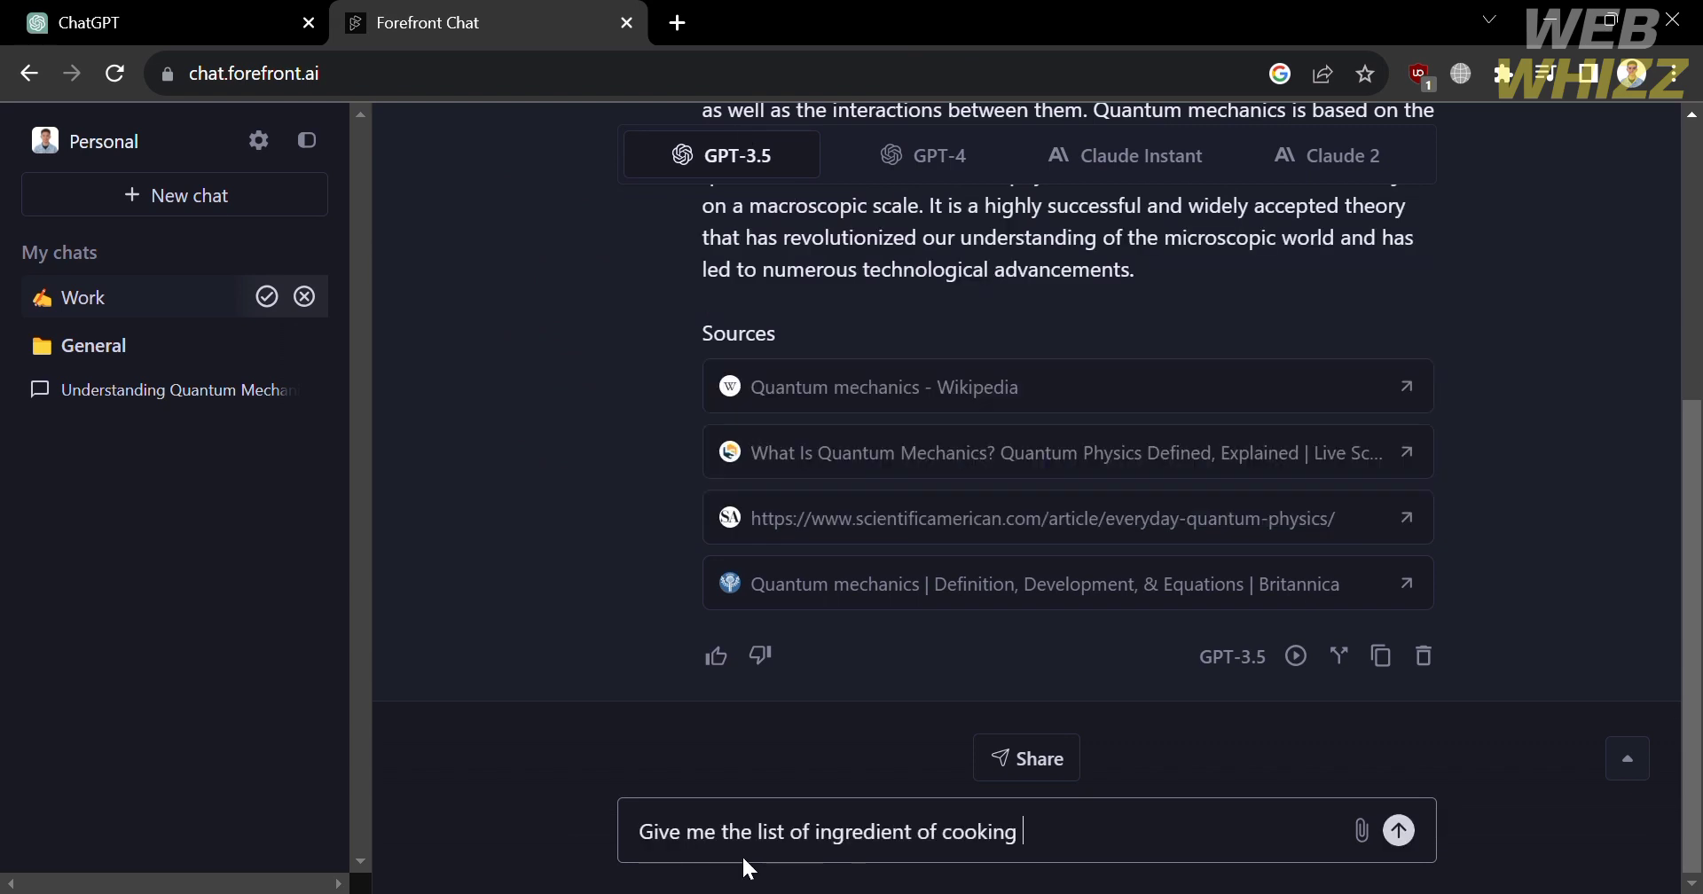
text(Carbonara)
key(Return)
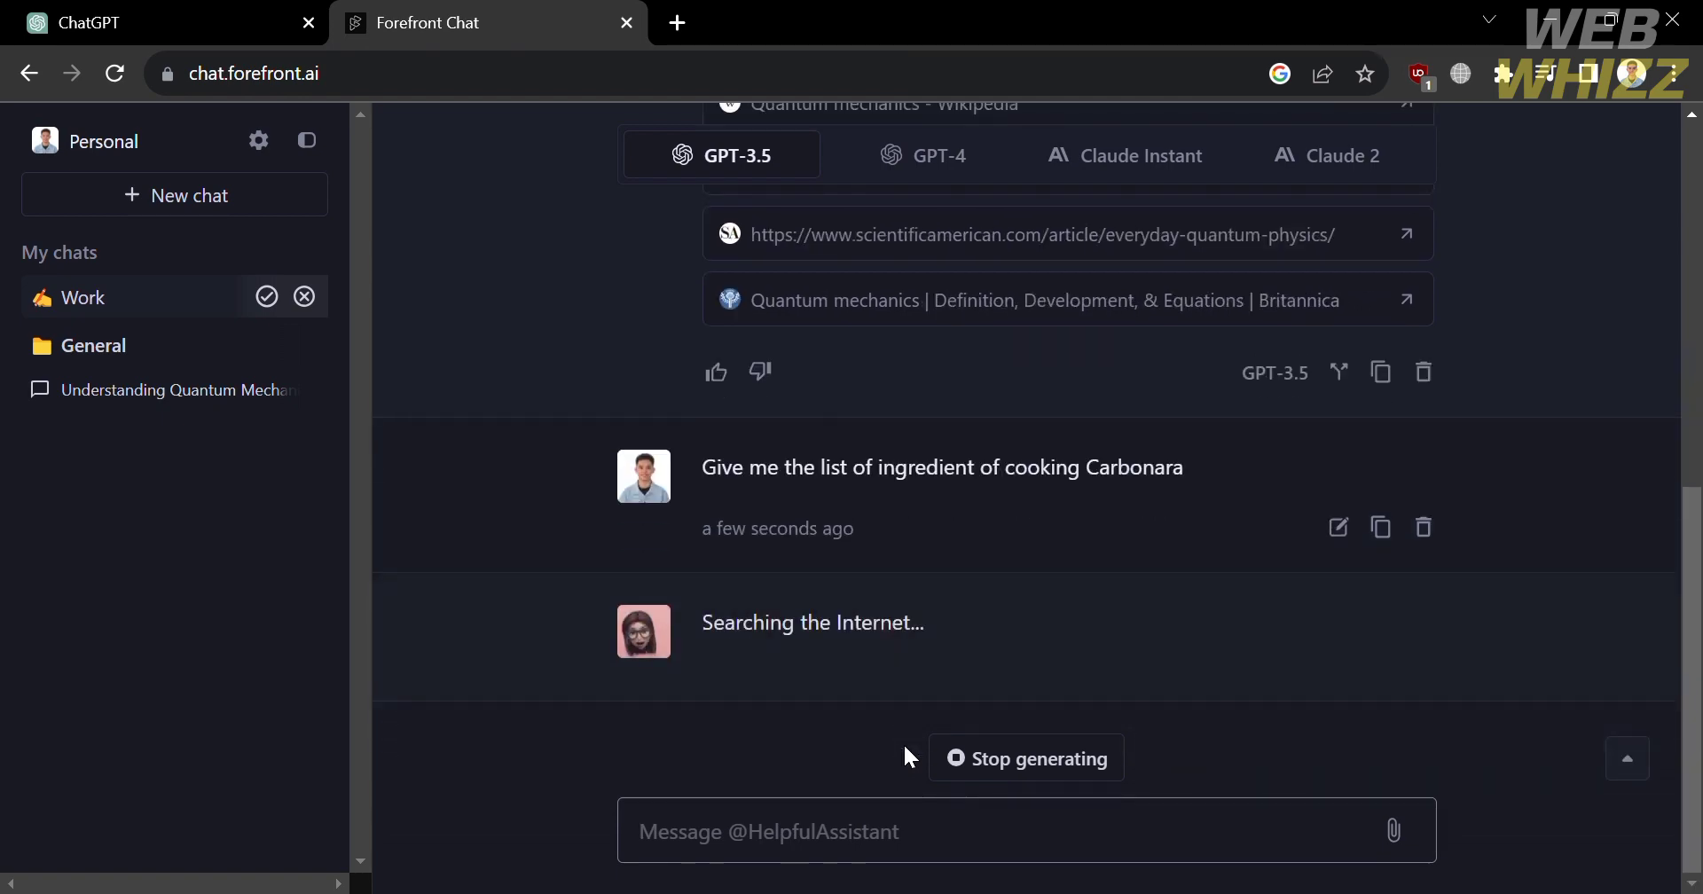
mouse_move(636, 657)
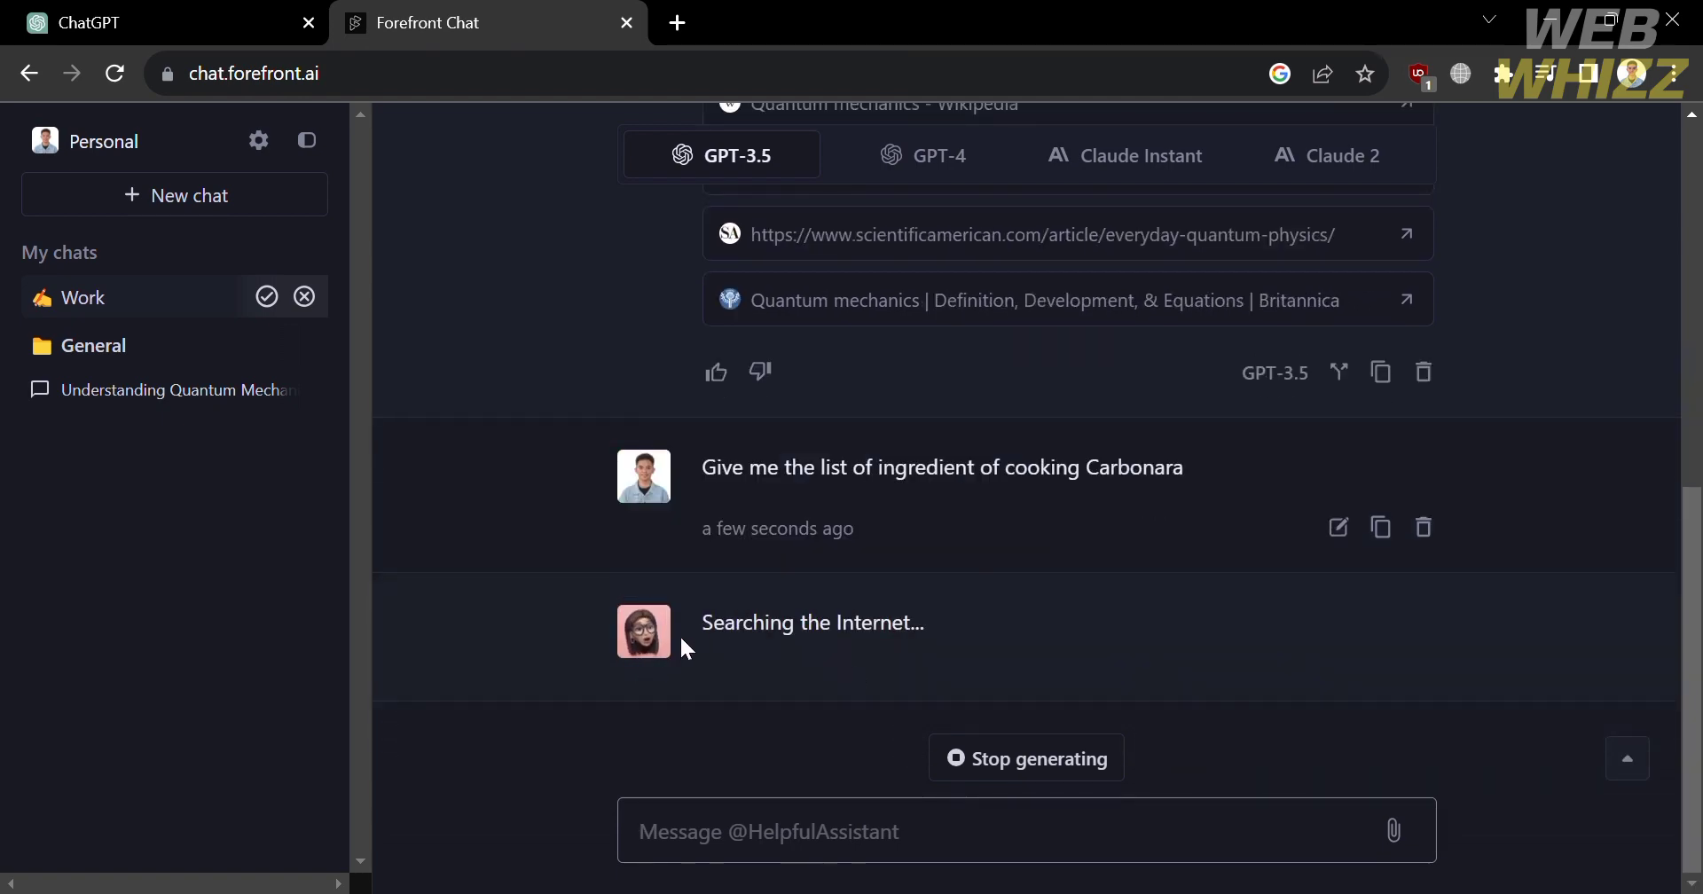
scroll(644, 626, up, 3)
scroll(644, 629, up, 5)
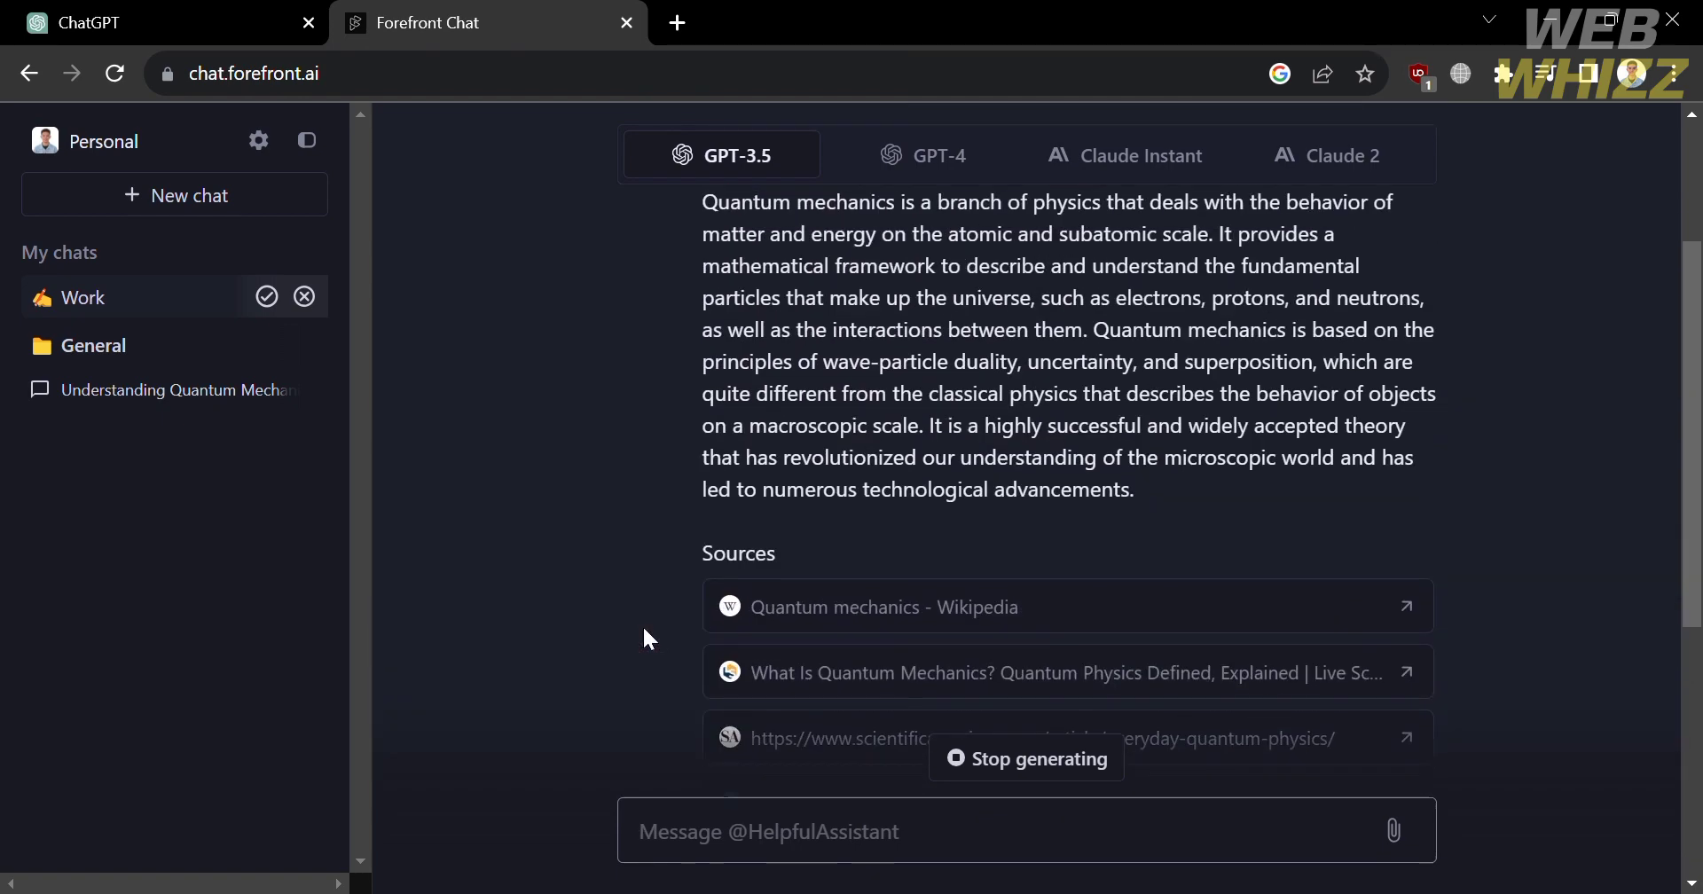
mouse_move(630, 373)
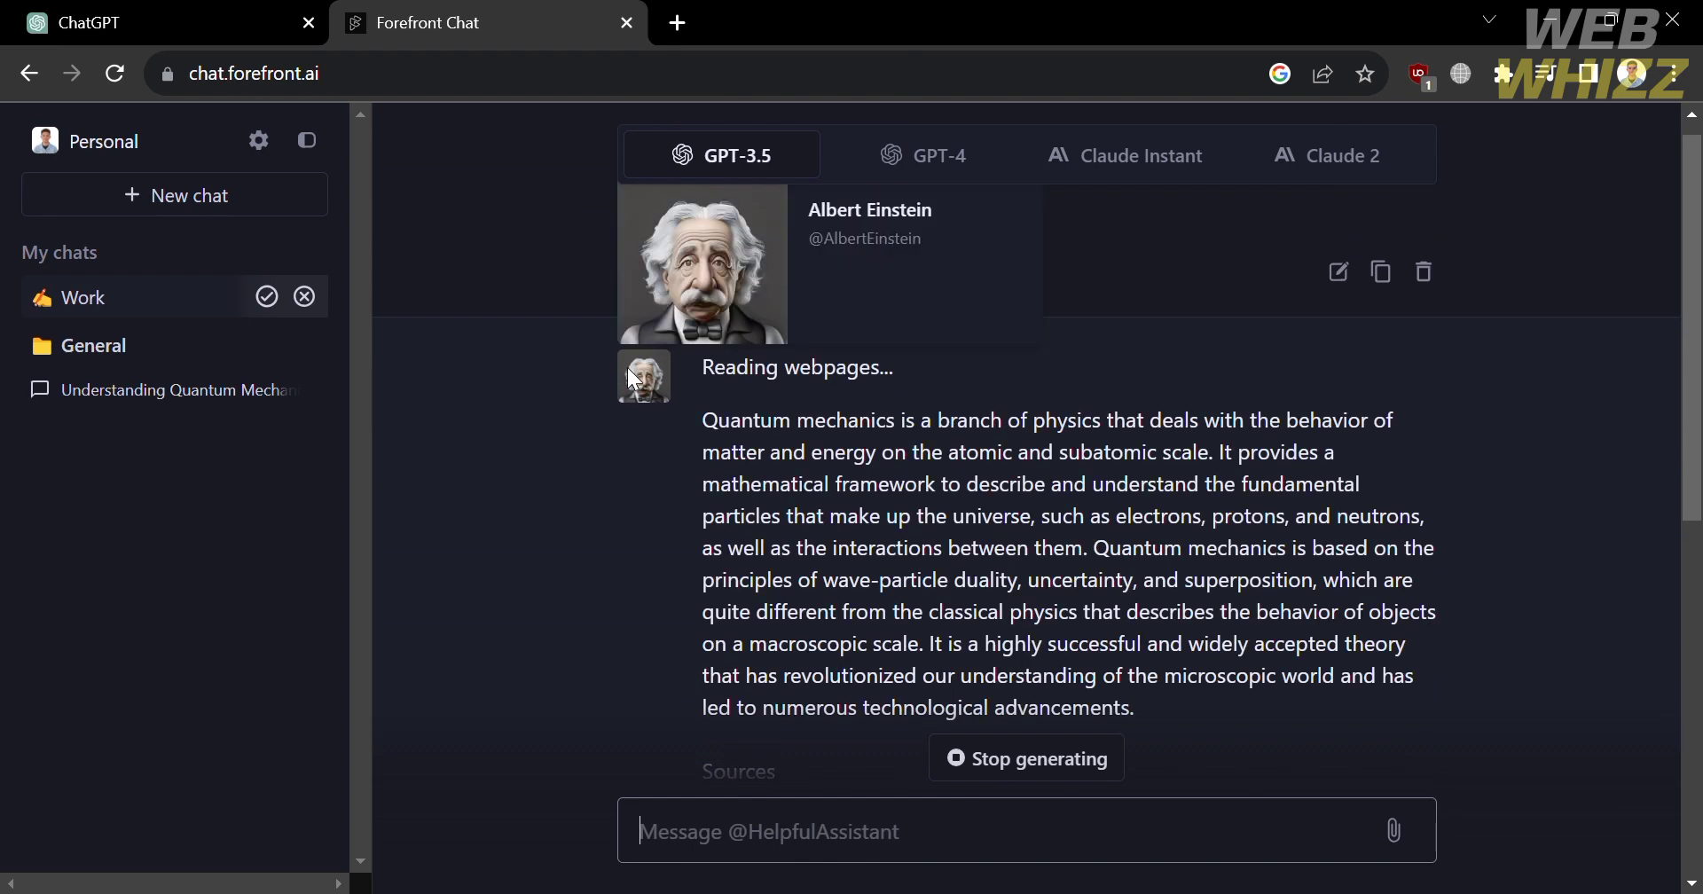
scroll(603, 585, down, 8)
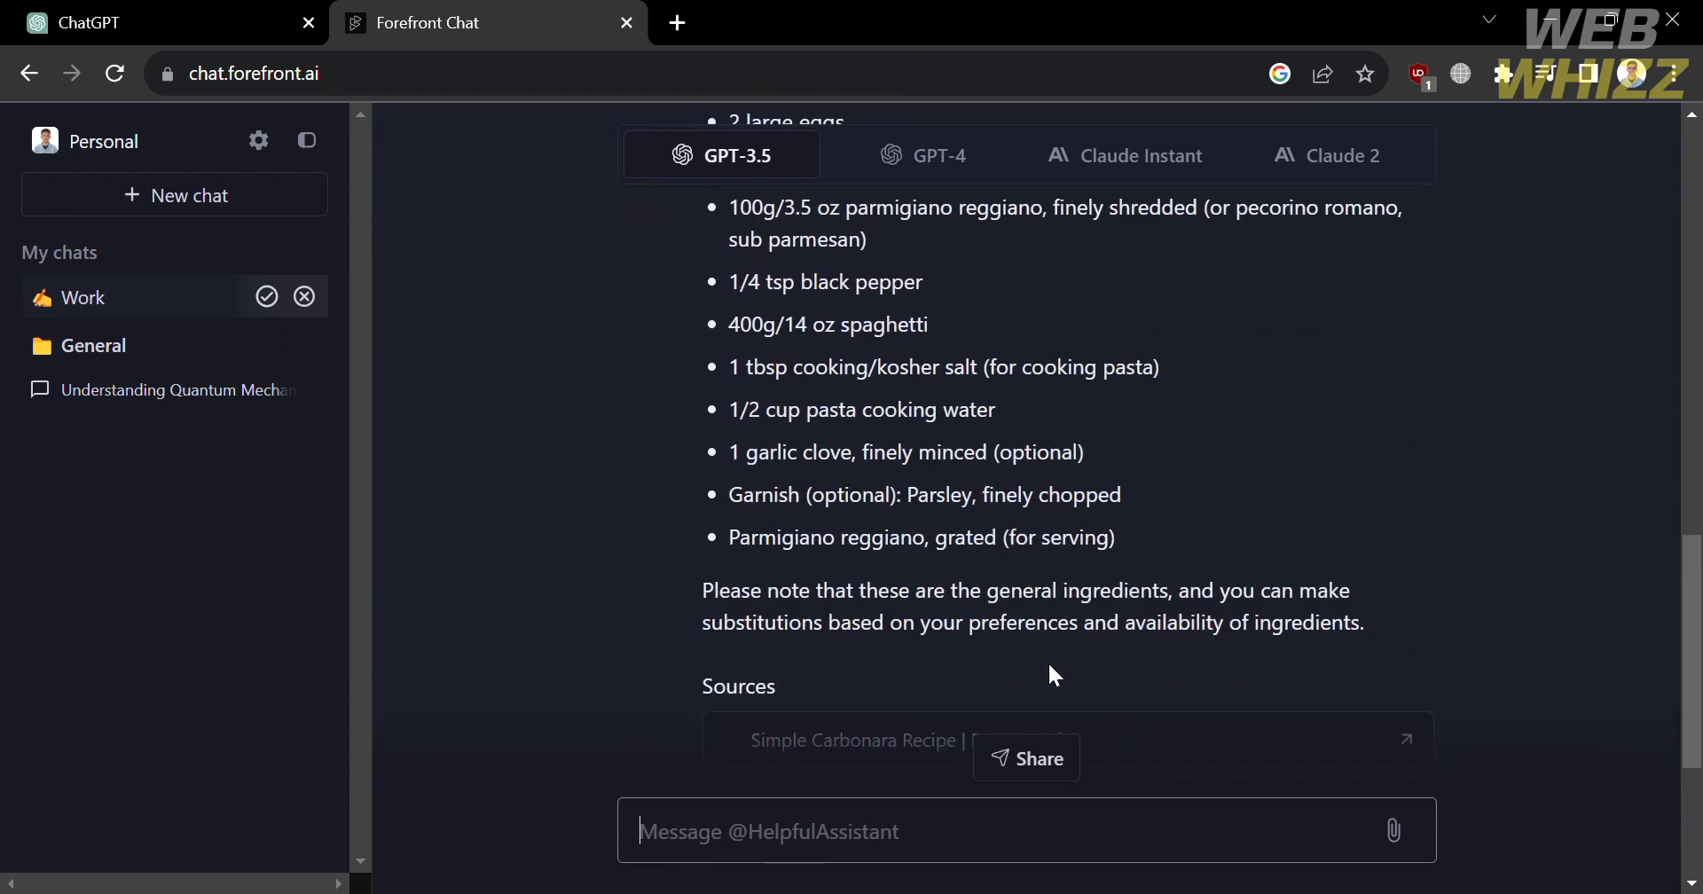
scroll(1051, 675, up, 5)
scroll(1051, 667, down, 7)
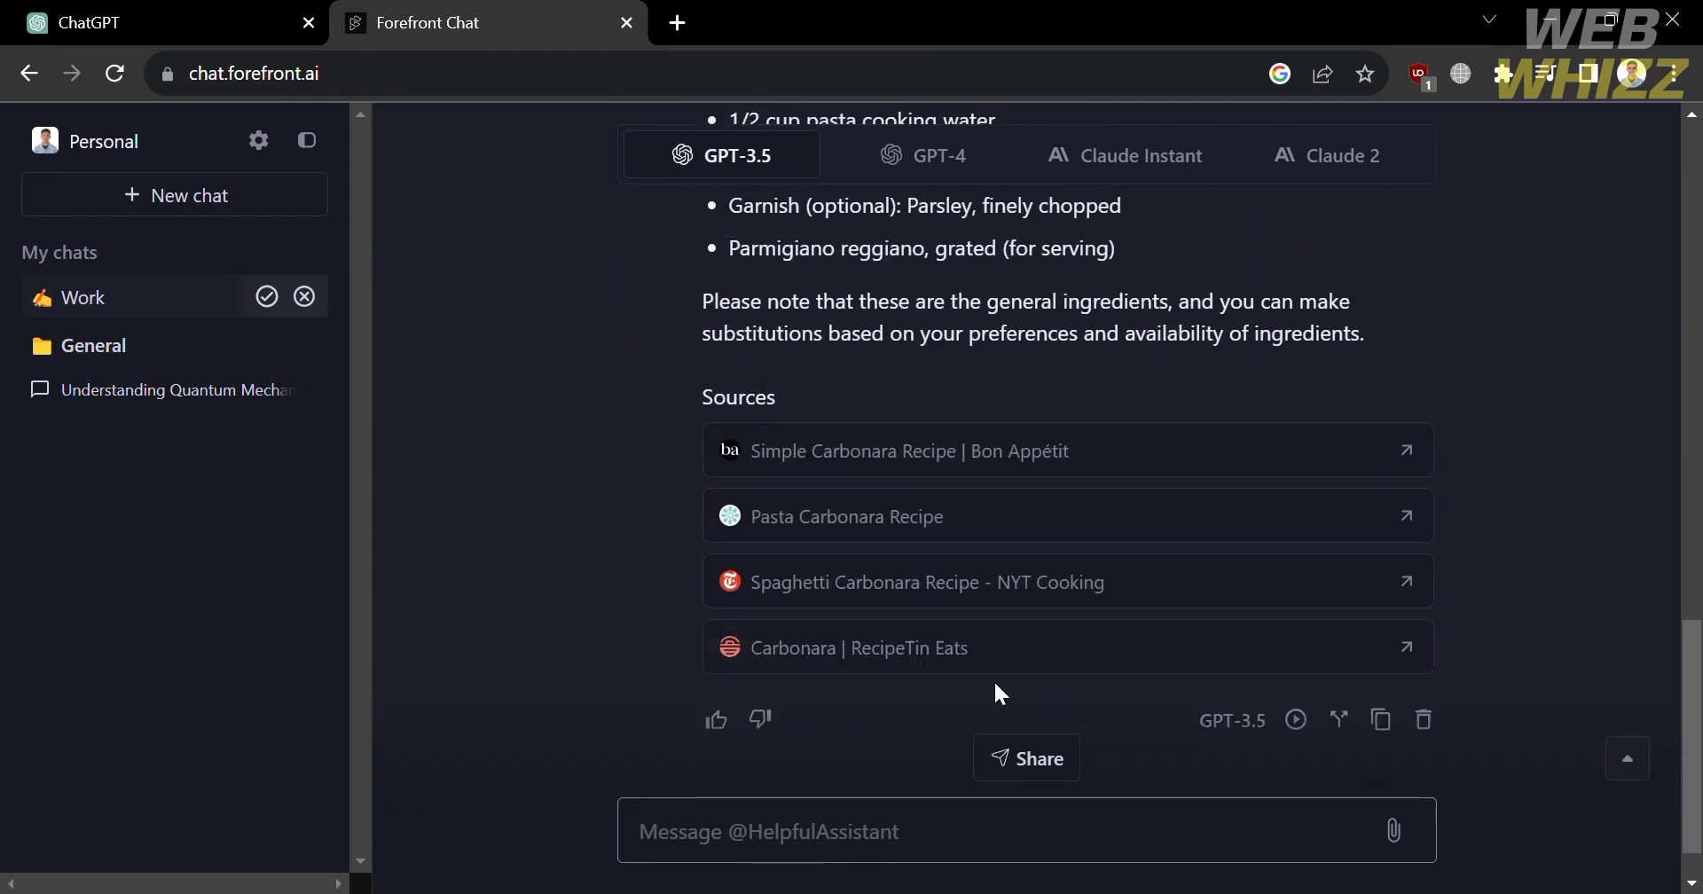
Send '#image of Carbonara' to generate a spaghetti carbonara picture and scroll to view it
click(725, 853)
text(#)
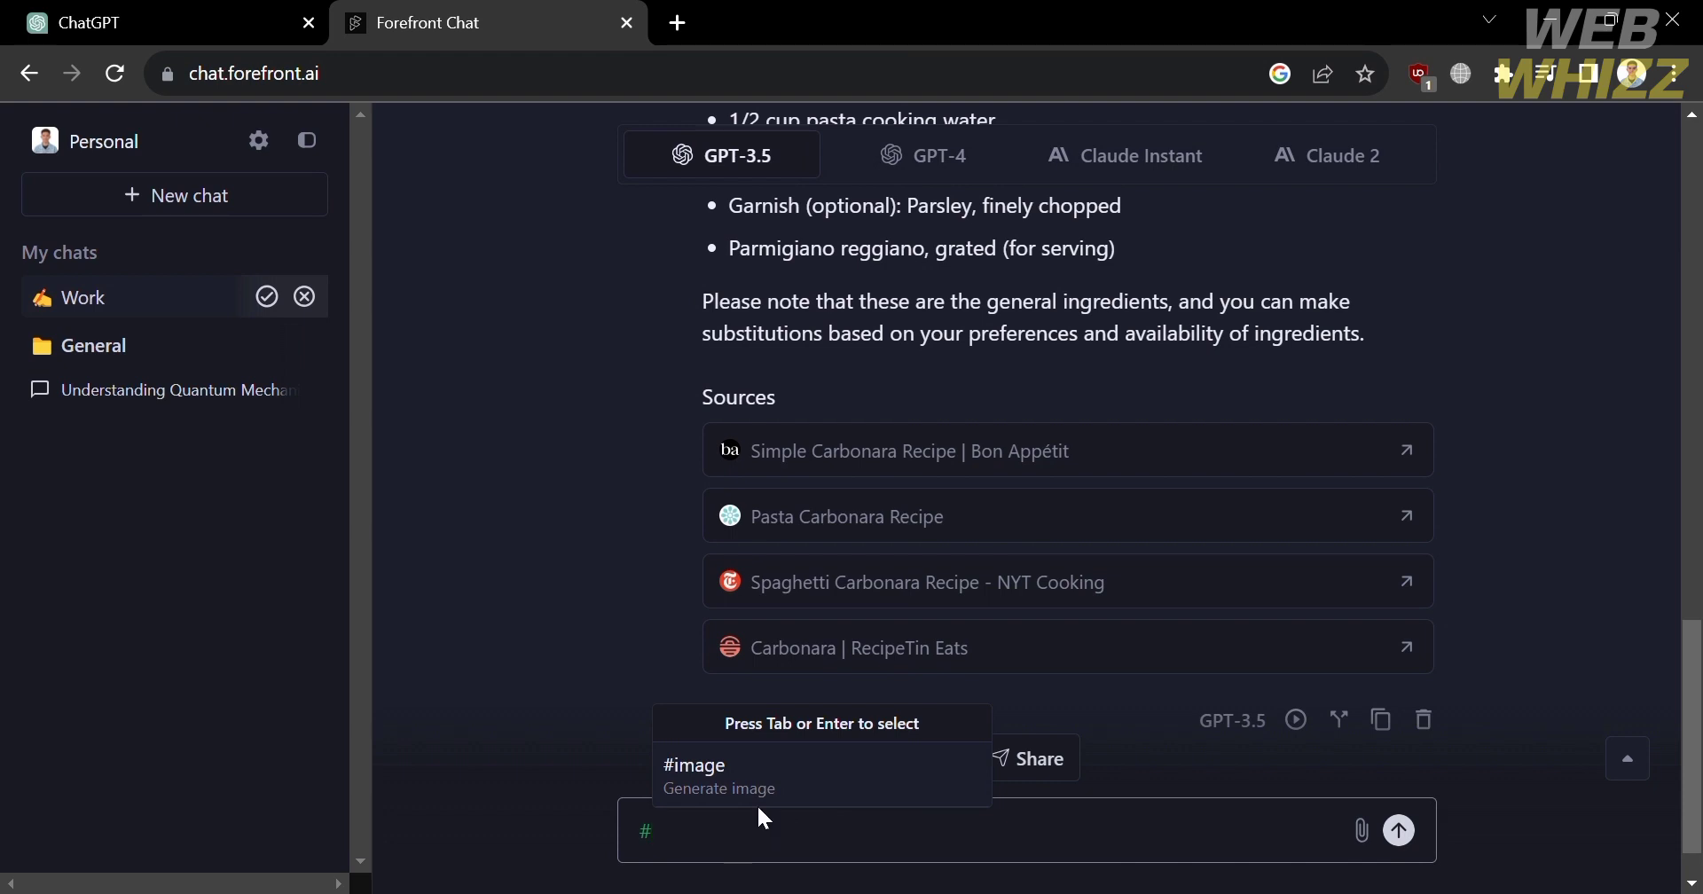
text(image)
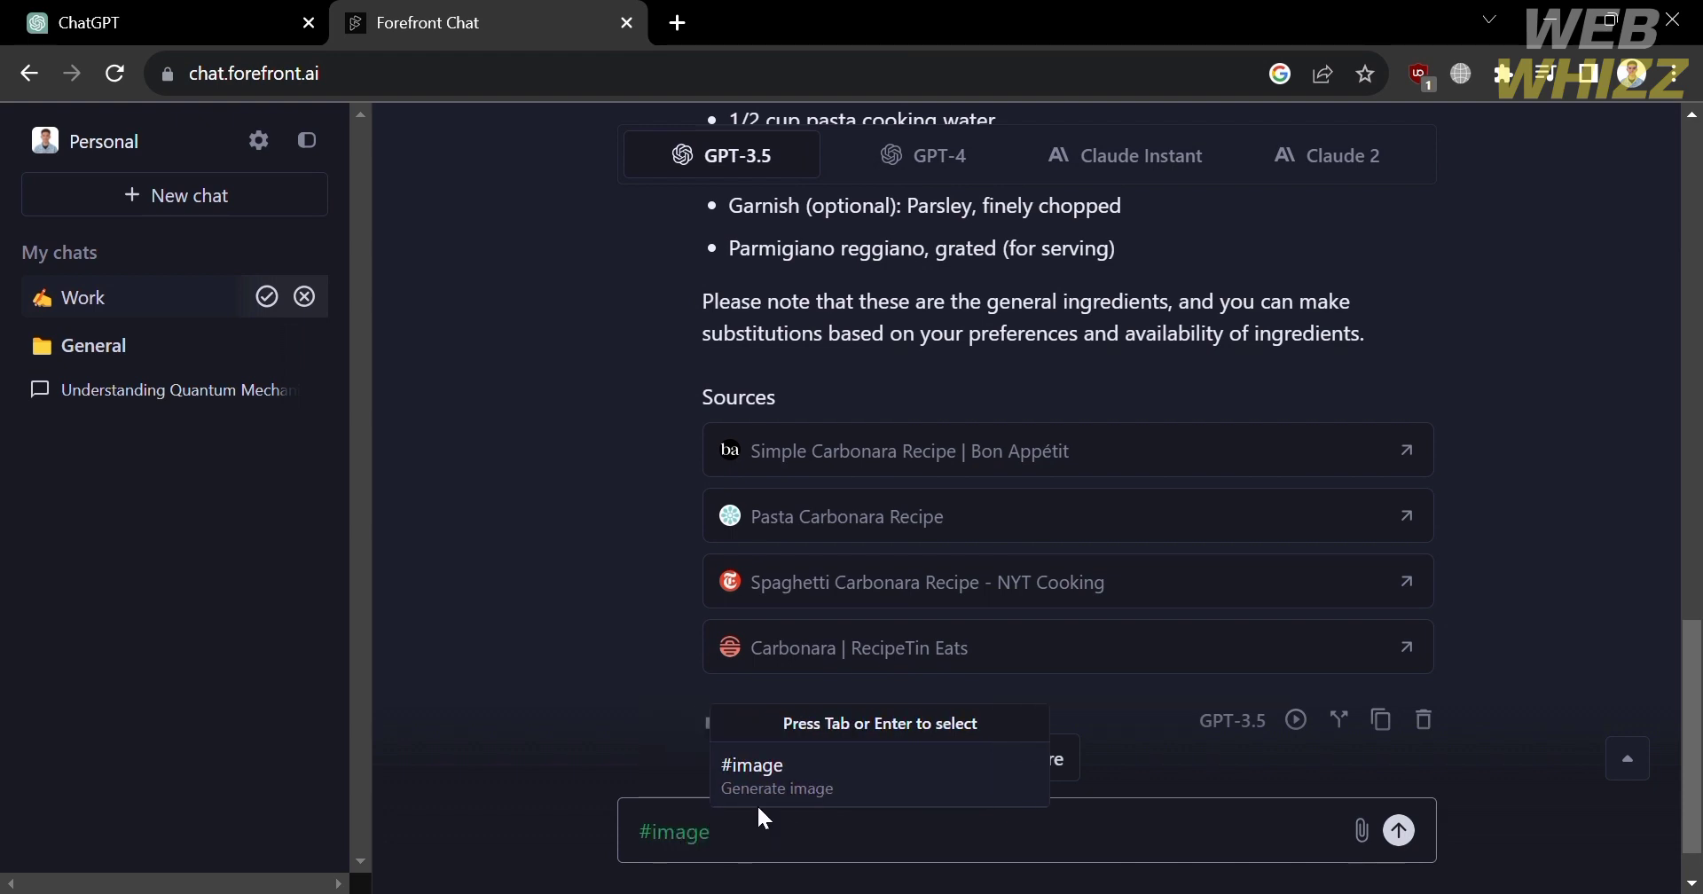
key(Tab)
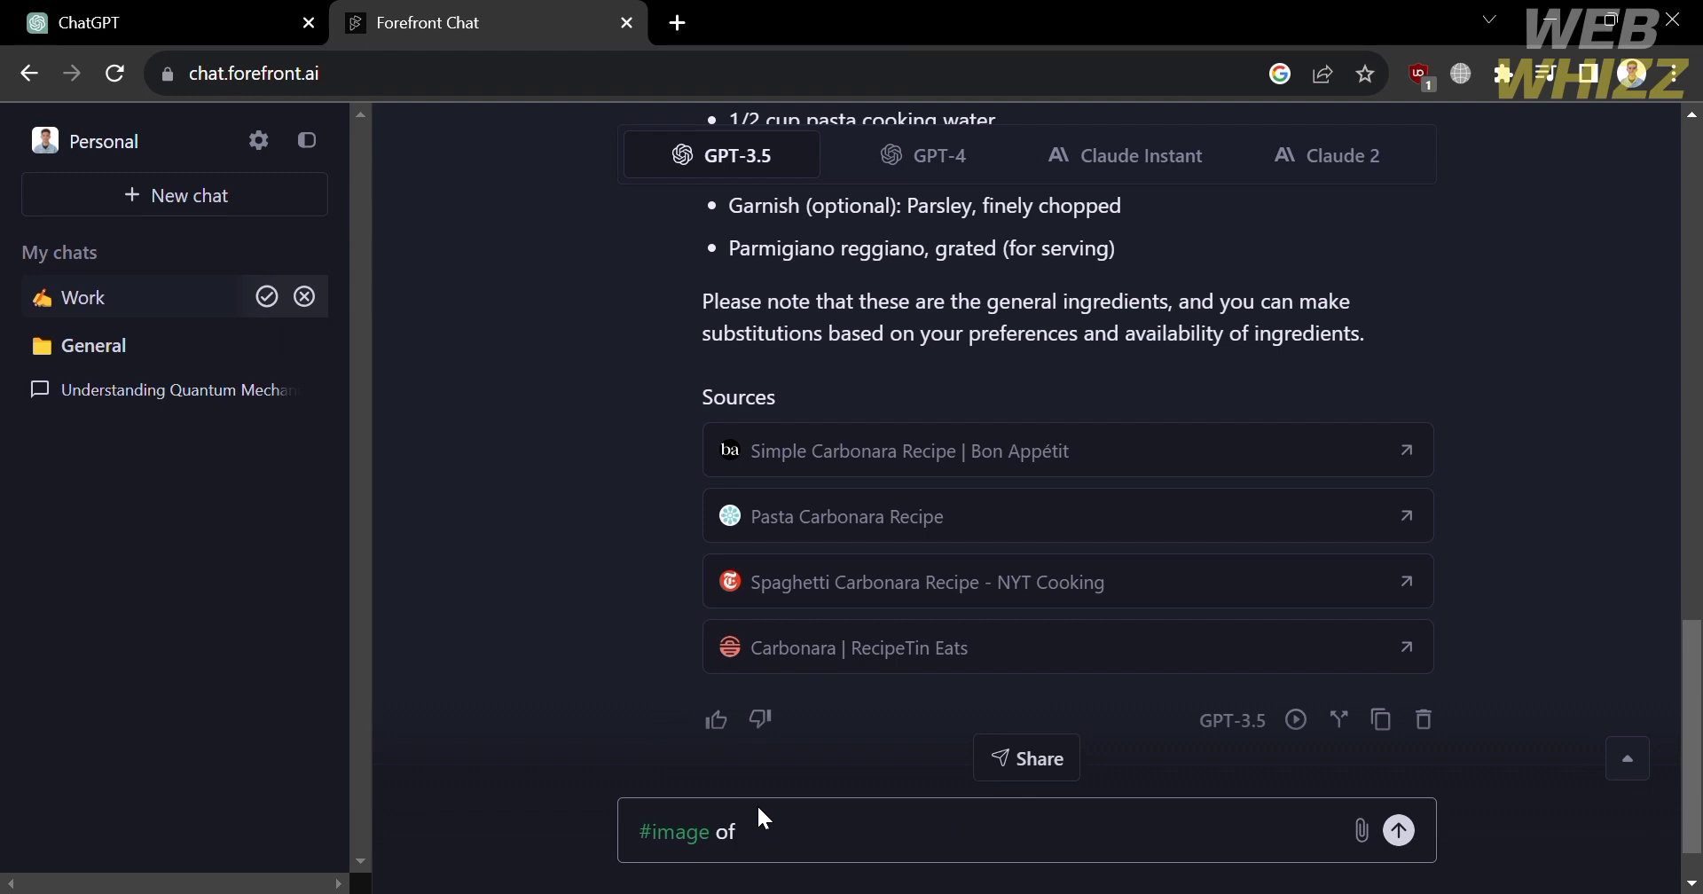
text(of Carbonara)
key(Return)
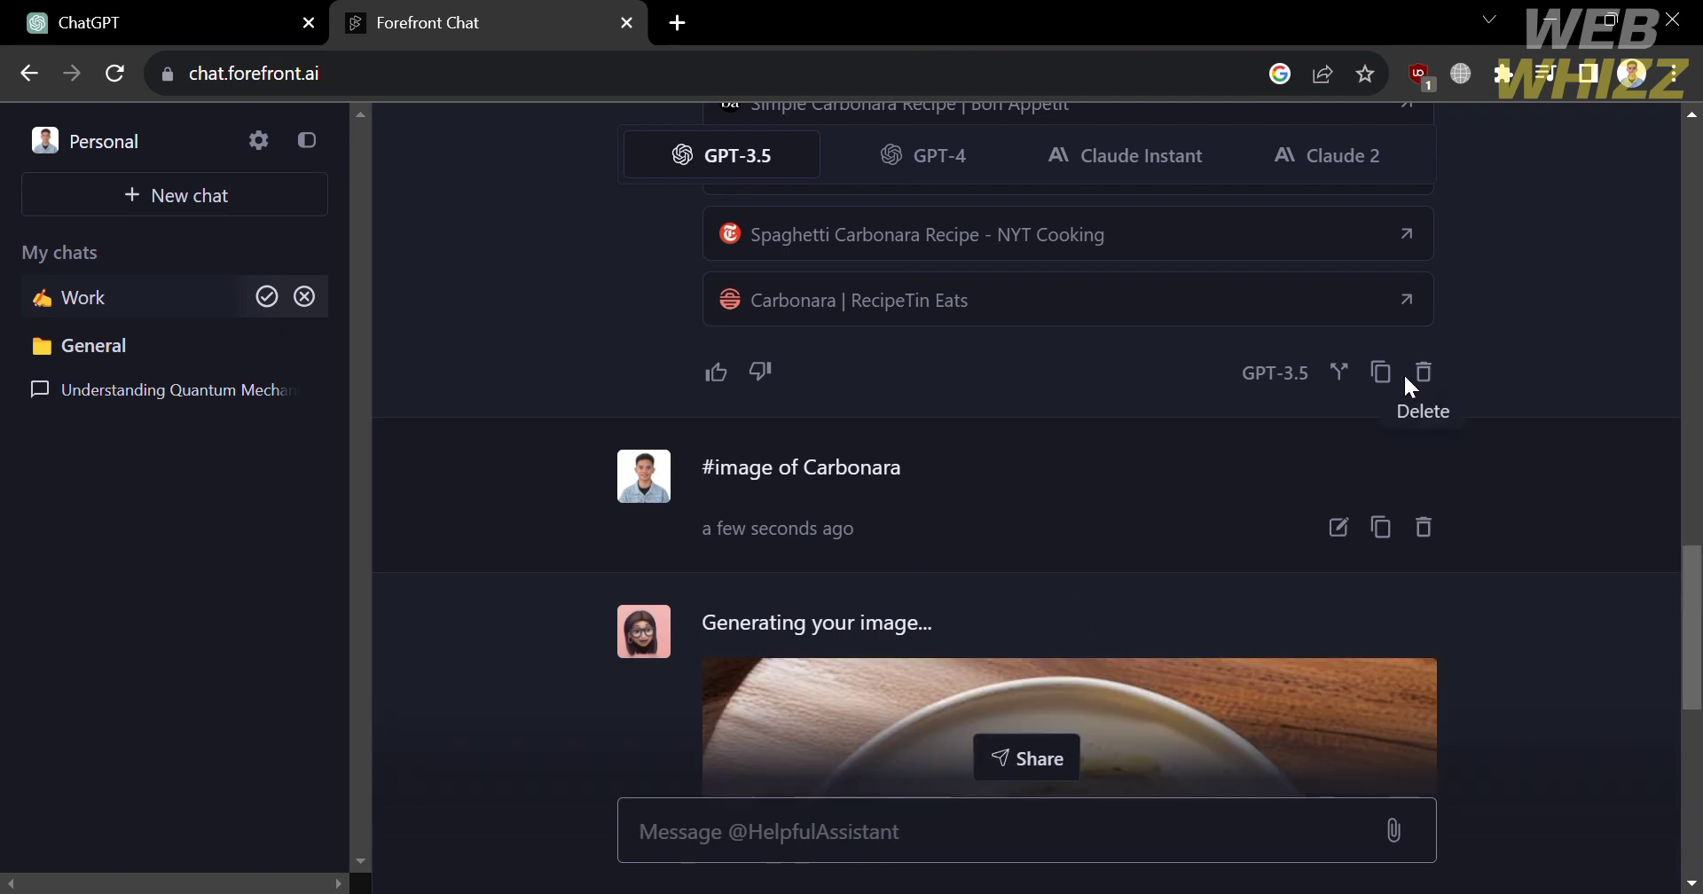
scroll(1189, 474, down, 3)
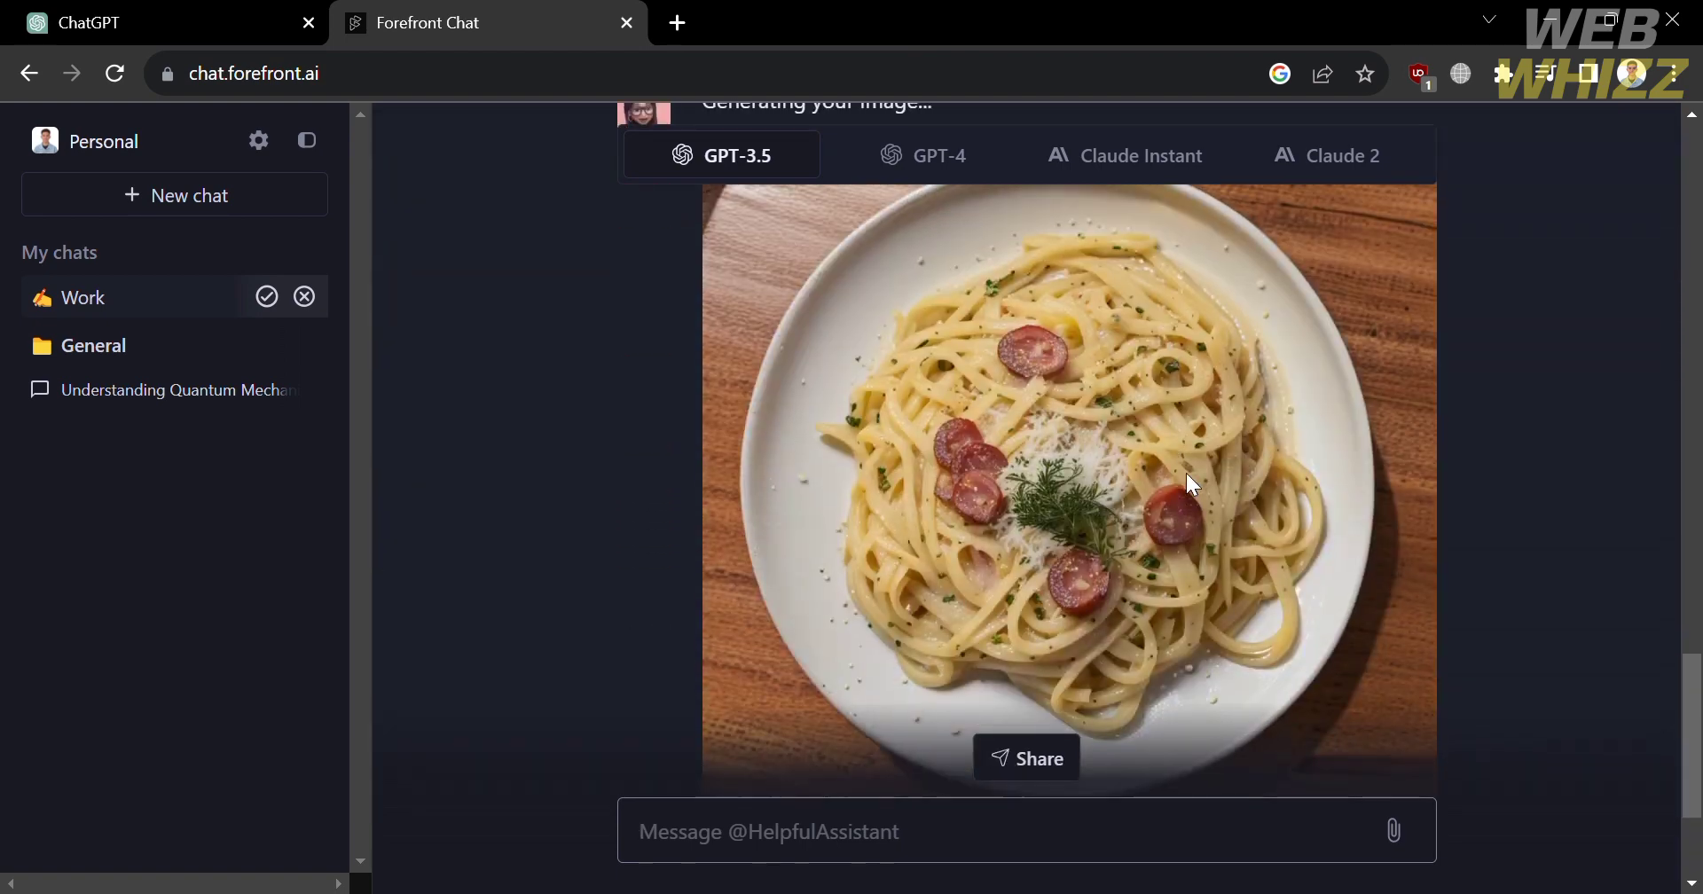
scroll(958, 425, down, 4)
scroll(958, 426, up, 11)
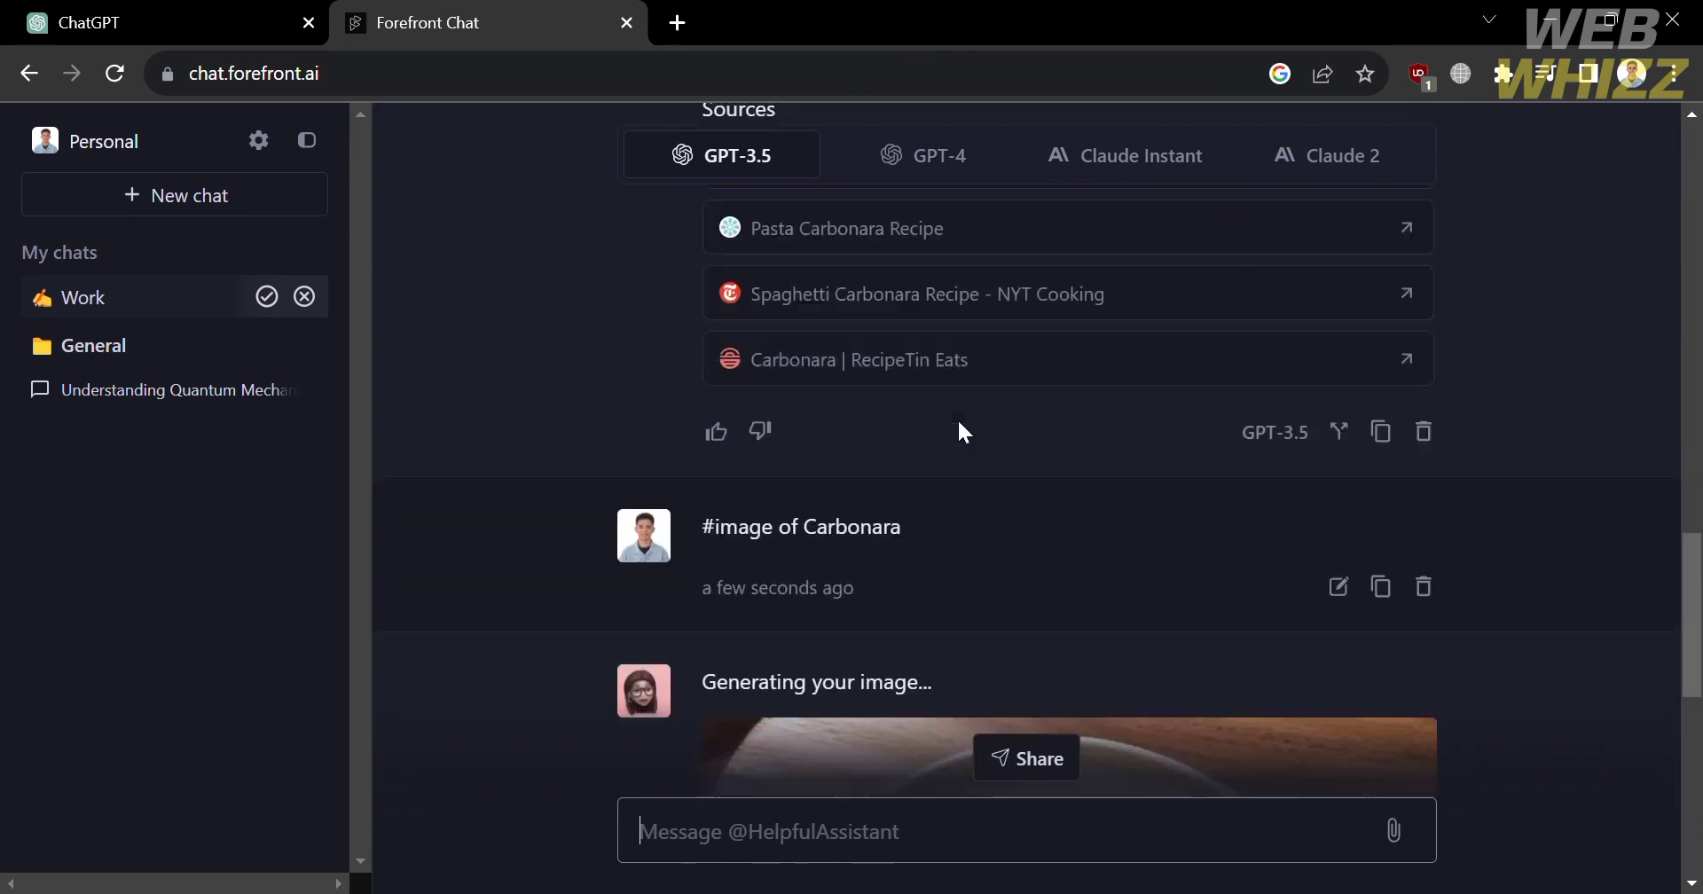
scroll(959, 423, up, 5)
scroll(961, 429, down, 15)
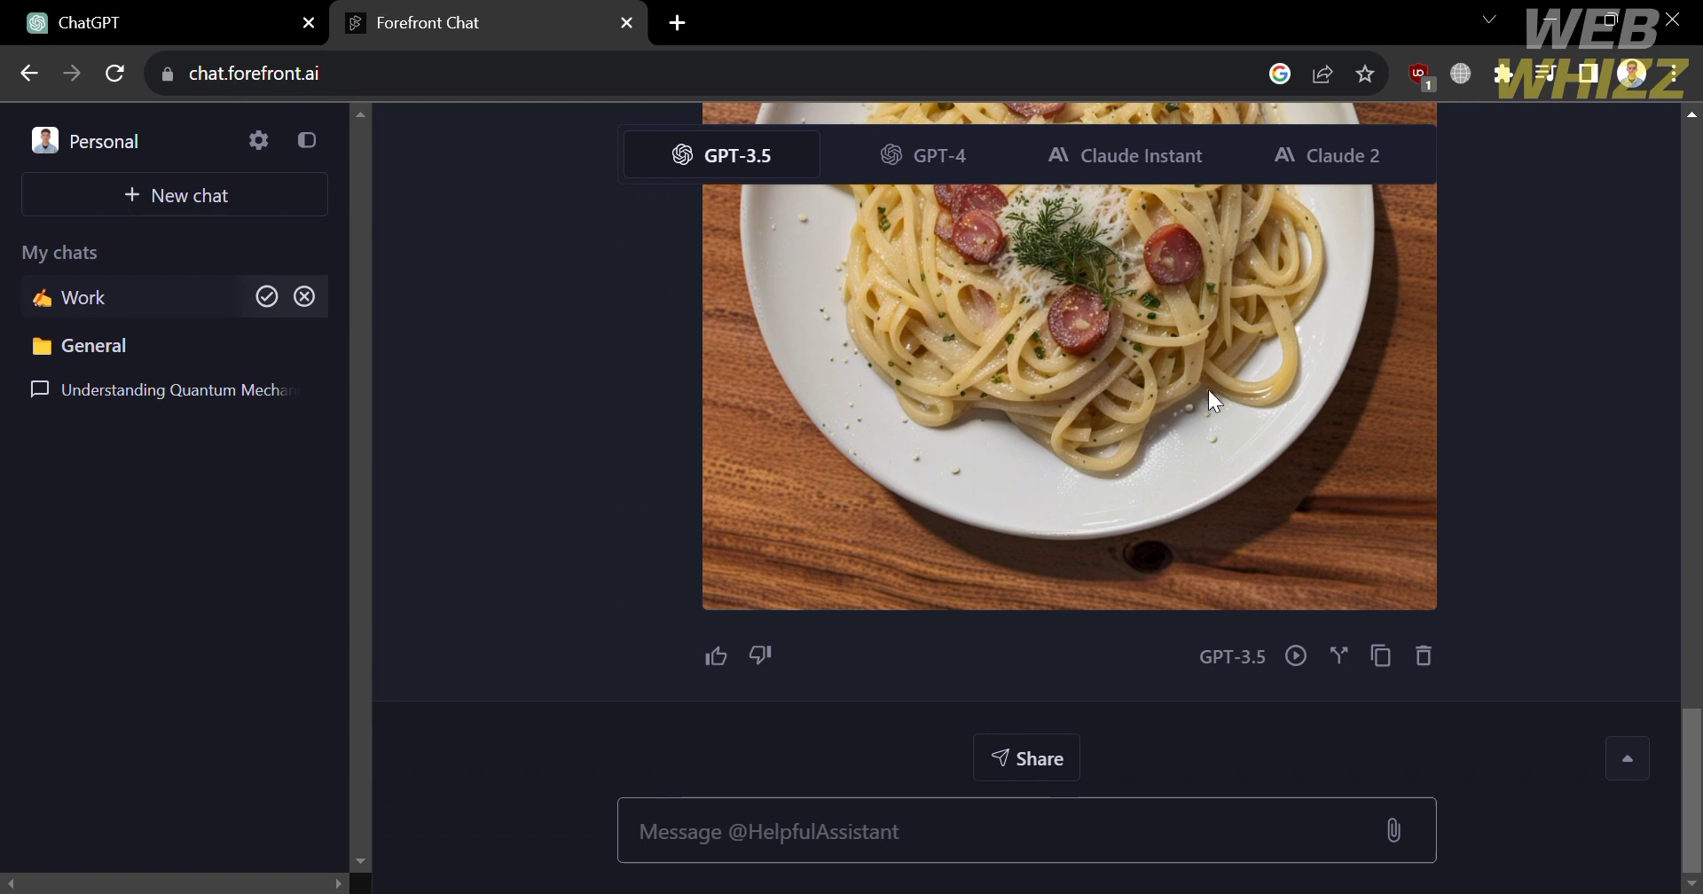
scroll(989, 397, up, 2)
scroll(986, 392, up, 20)
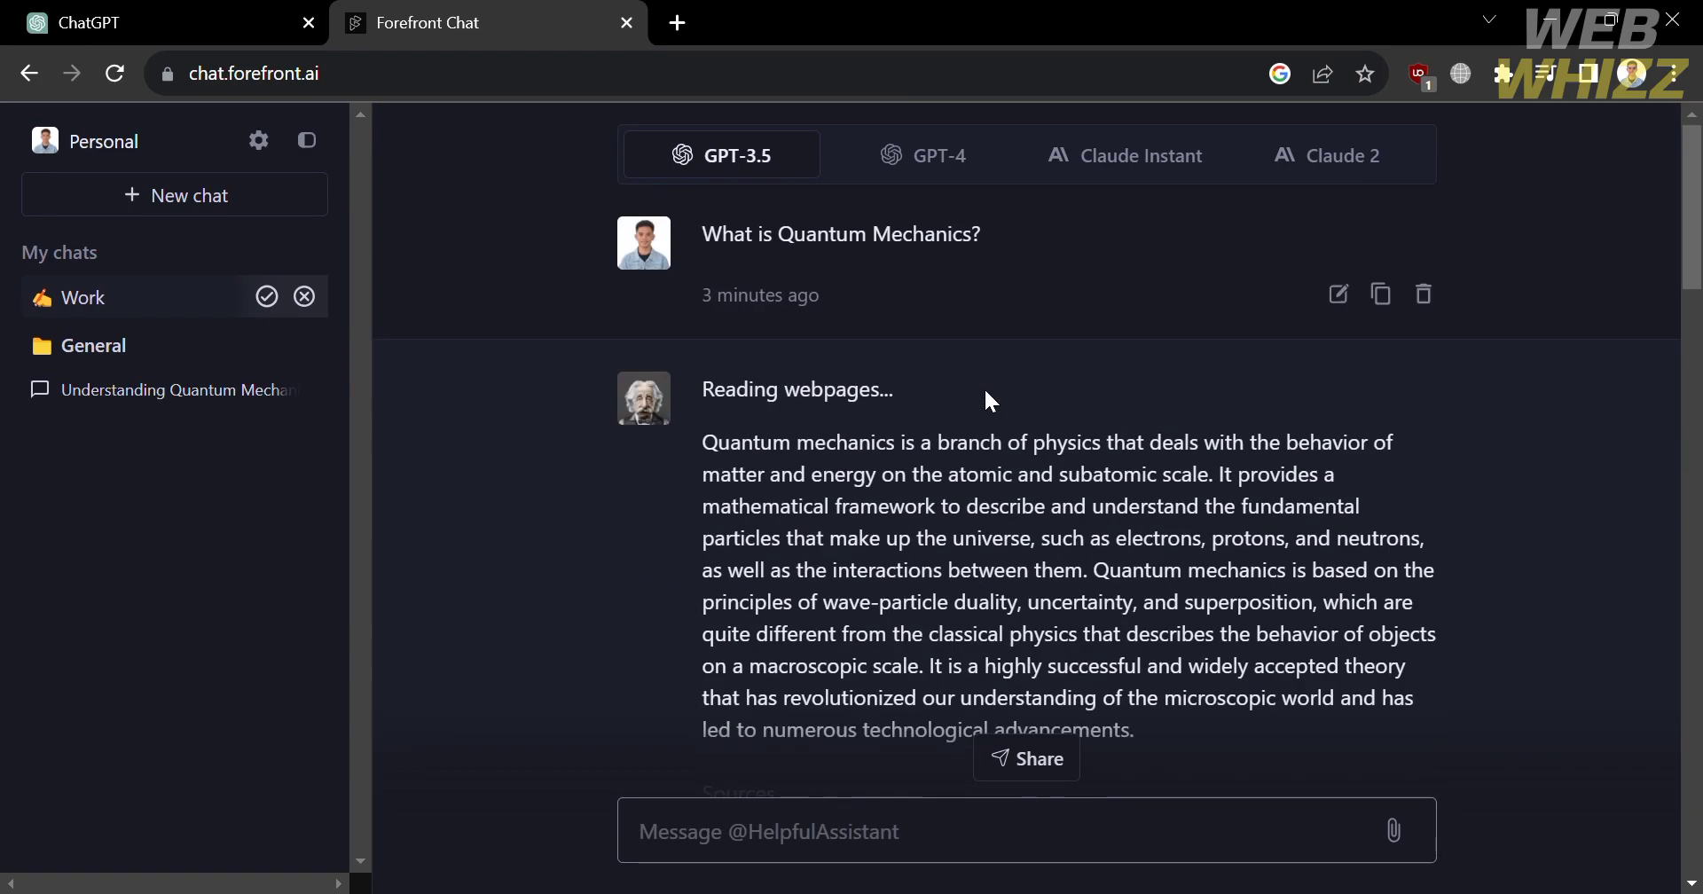
scroll(986, 393, down, 20)
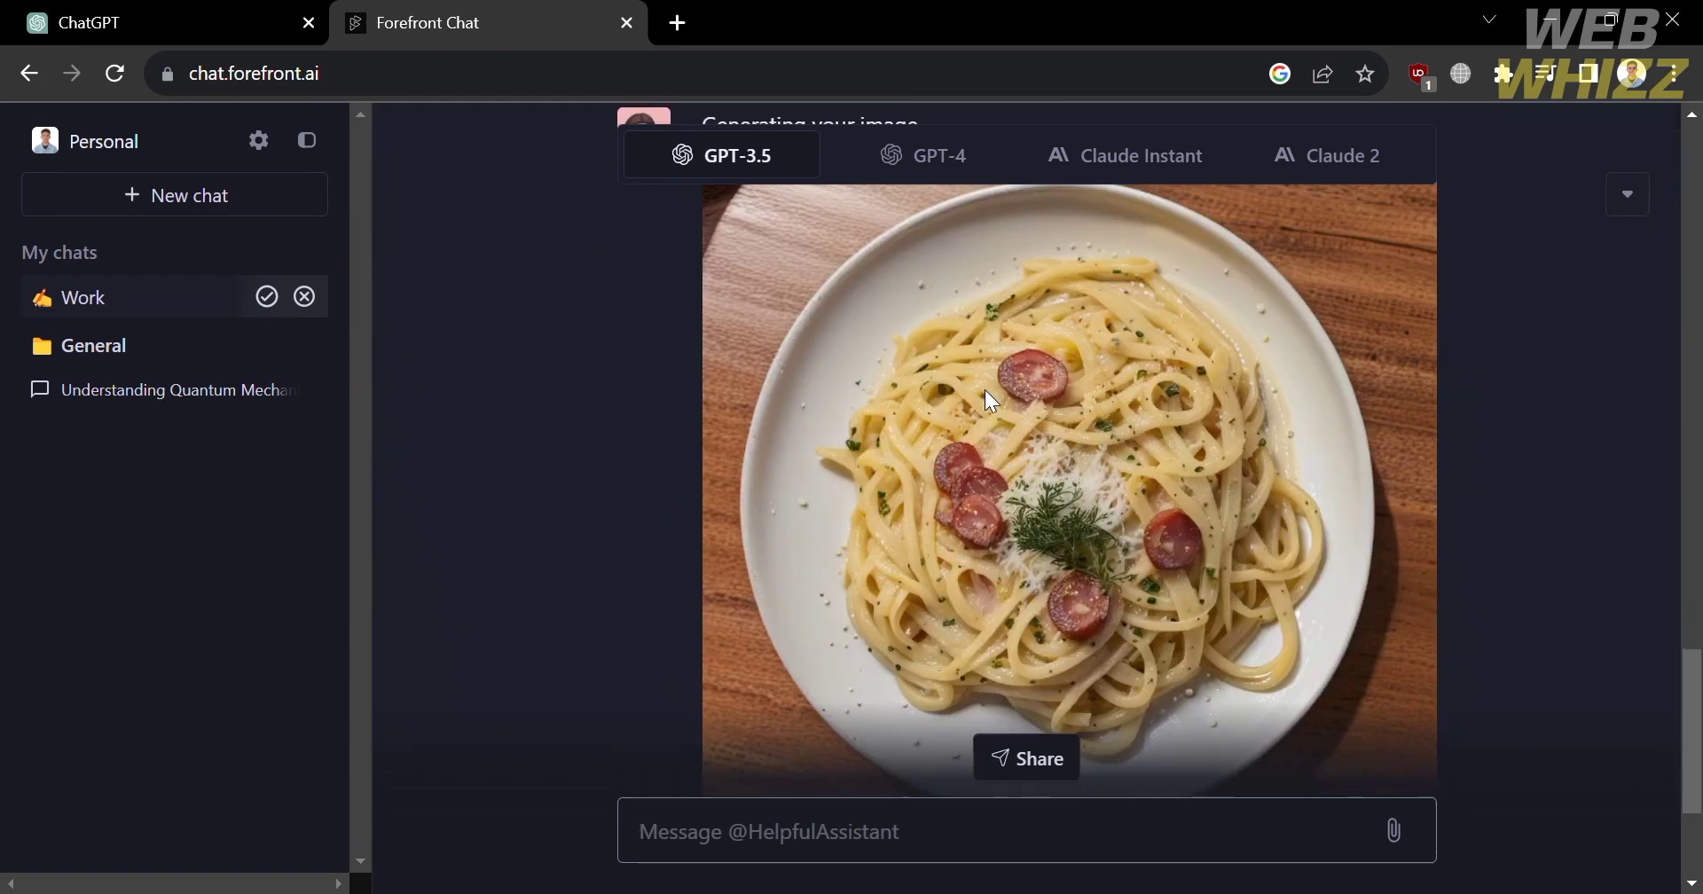